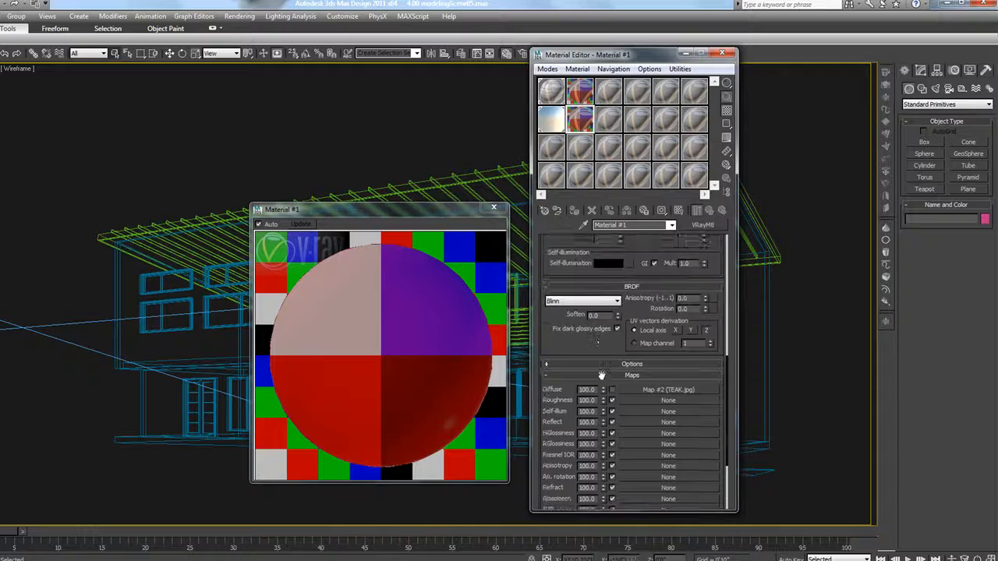
# Set the refraction colour of Material #1 to black.
pyautogui.scroll(2, 646, 335)
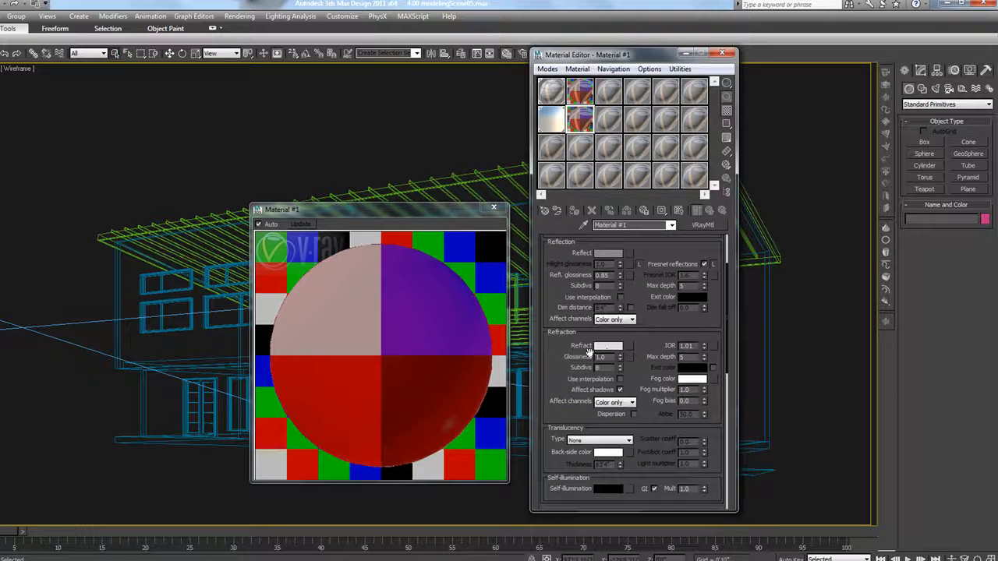
pyautogui.click(607, 347)
pyautogui.moveTo(287, 126); pyautogui.dragTo(276, 125)
pyautogui.click(334, 161)
pyautogui.moveTo(649, 287); pyautogui.dragTo(636, 377)
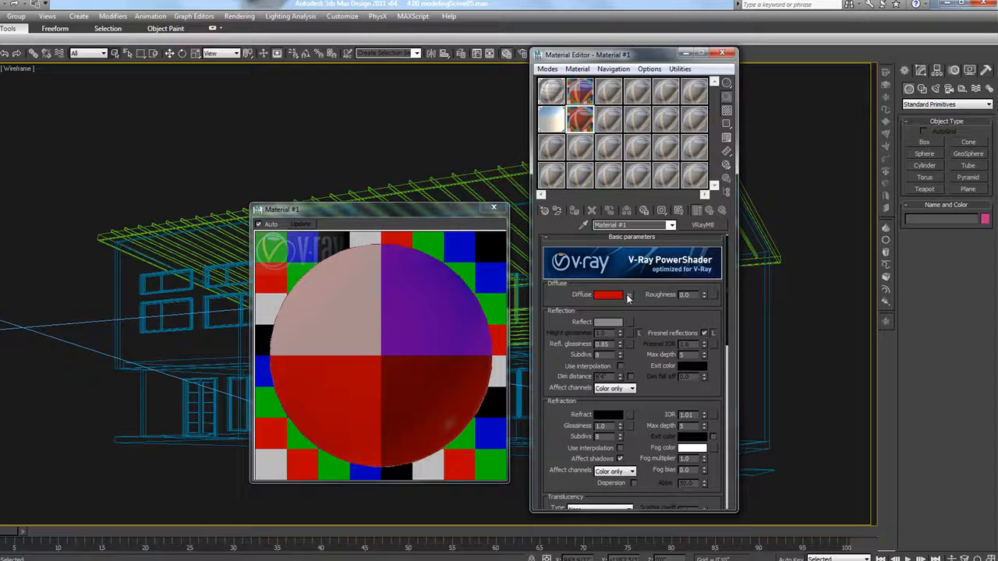
# Review the TEAK.jpg bitmap settings and enable the Diffuse map of Material #1.
pyautogui.click(628, 296)
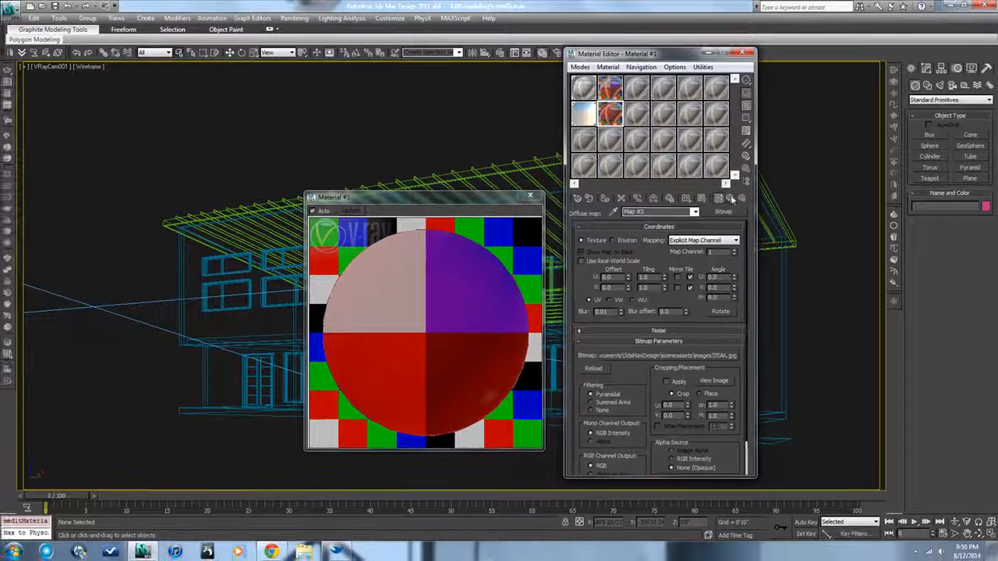
pyautogui.click(723, 203)
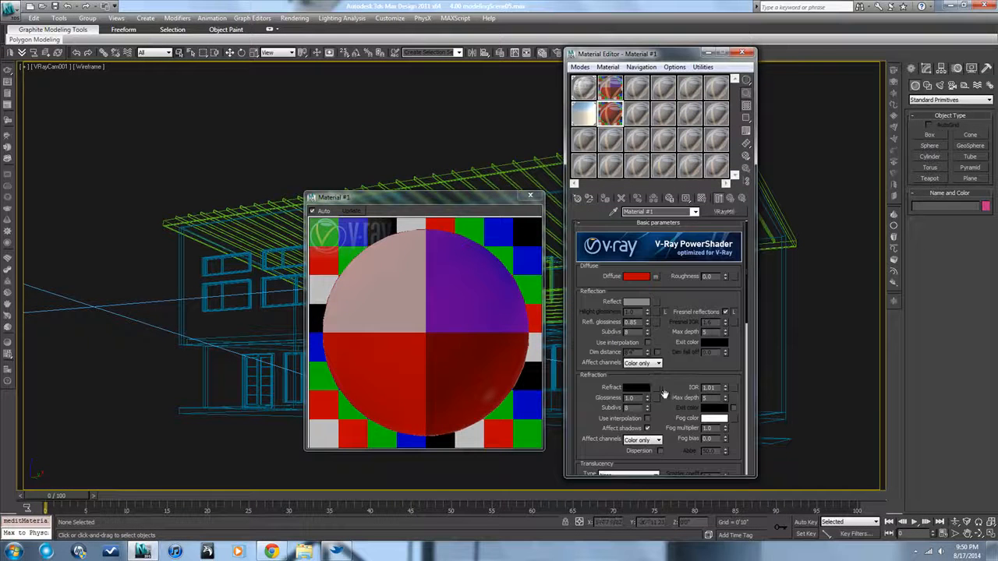
pyautogui.moveTo(661, 395); pyautogui.dragTo(659, 141)
pyautogui.click(640, 381)
pyautogui.moveTo(643, 335); pyautogui.dragTo(642, 557)
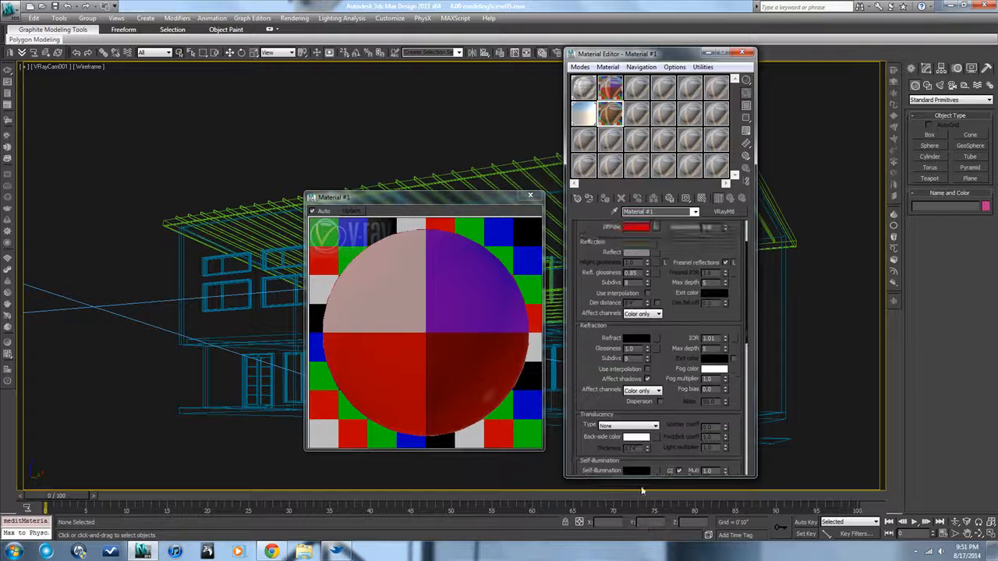
# Open an enlarged preview of the wood material and set its reflection colour to a grey with value 150.
pyautogui.doubleClick(605, 117)
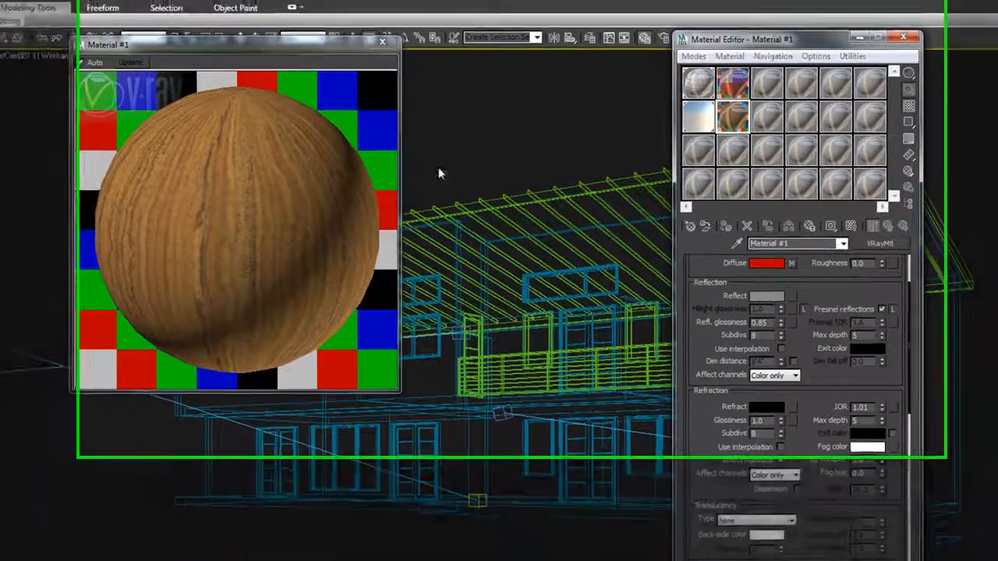
pyautogui.click(760, 279)
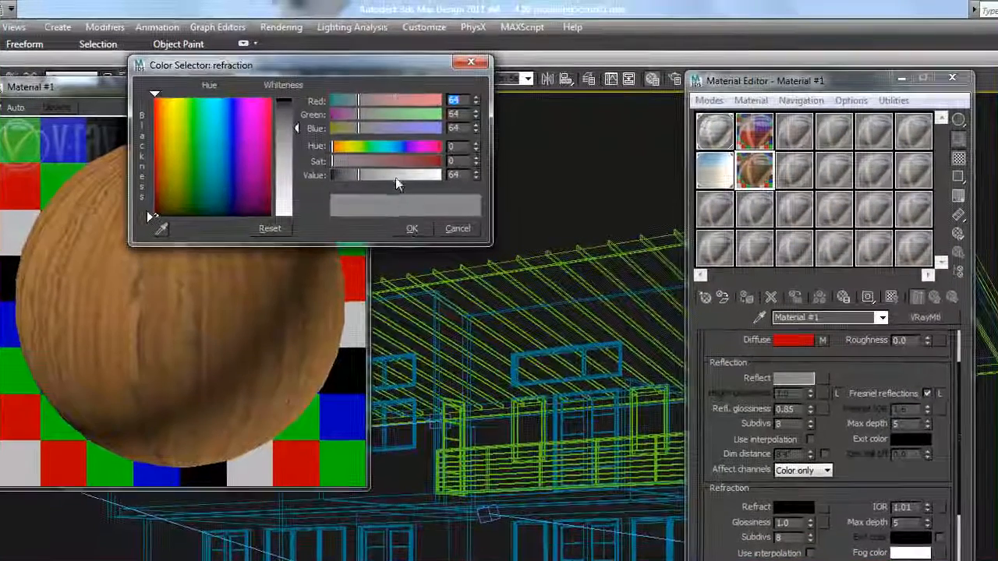
pyautogui.click(396, 176)
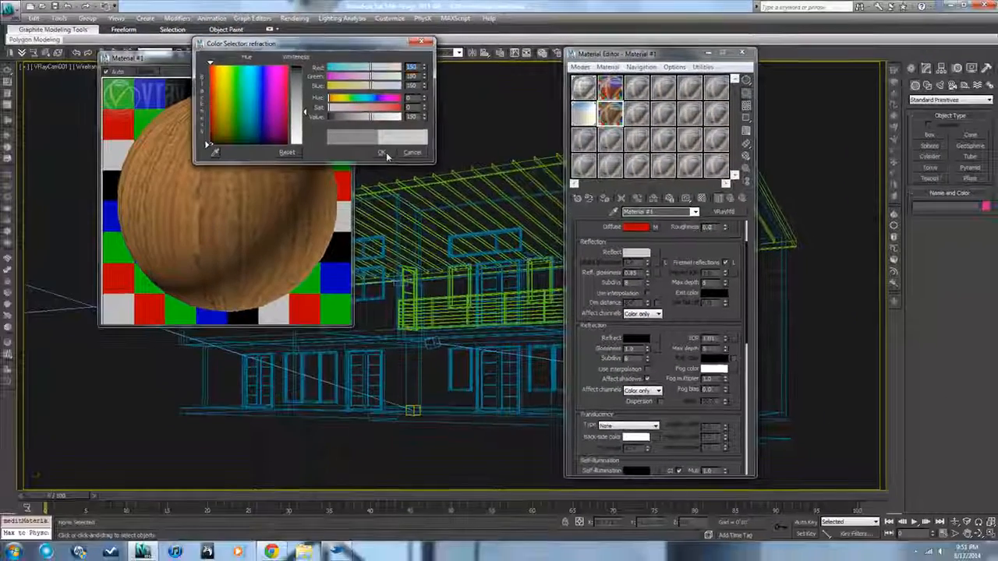
pyautogui.click(412, 229)
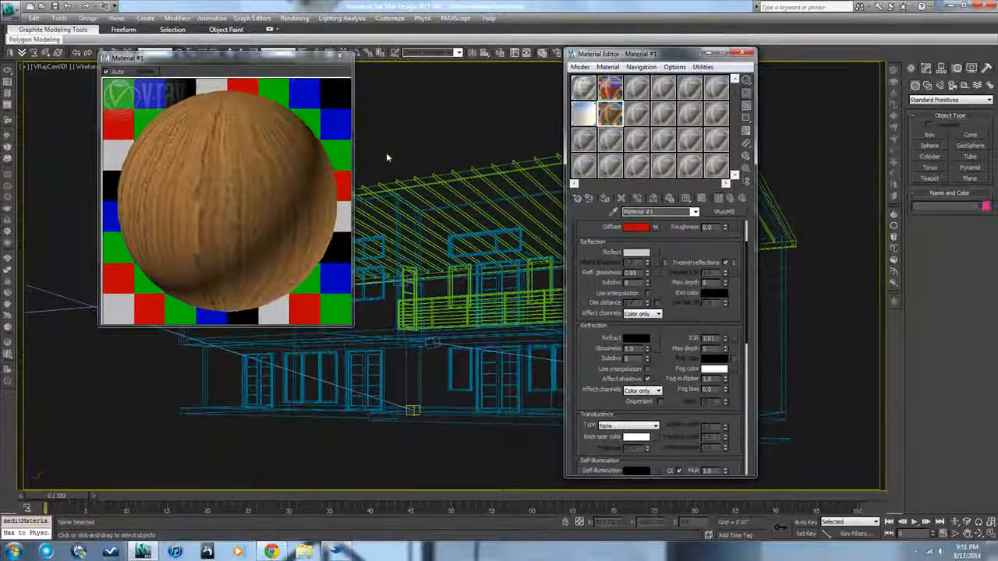
# Compare the wood preview with Fresnel reflections off and on, leave them on, and close the enlarged preview.
pyautogui.click(726, 264)
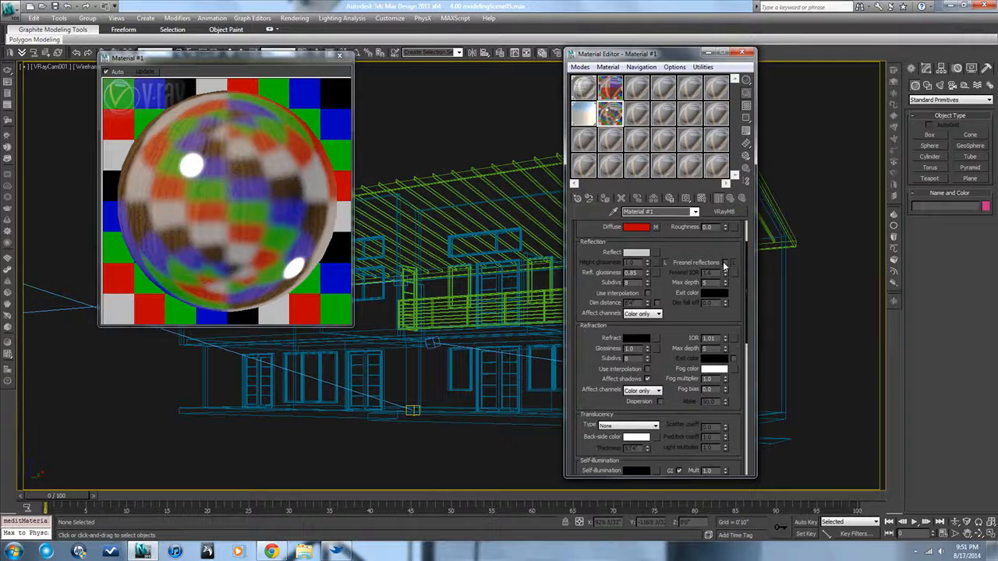
pyautogui.click(725, 264)
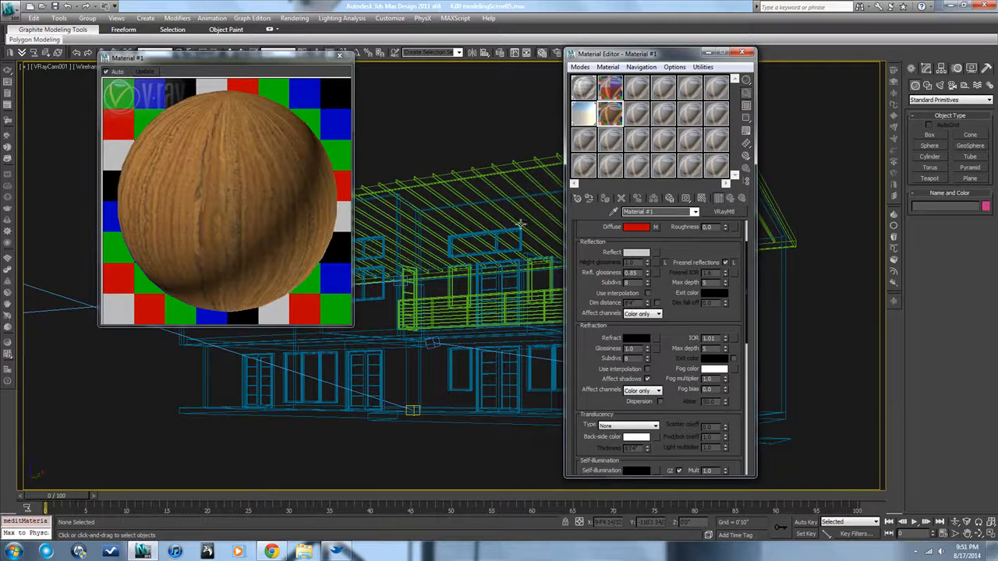
pyautogui.click(342, 57)
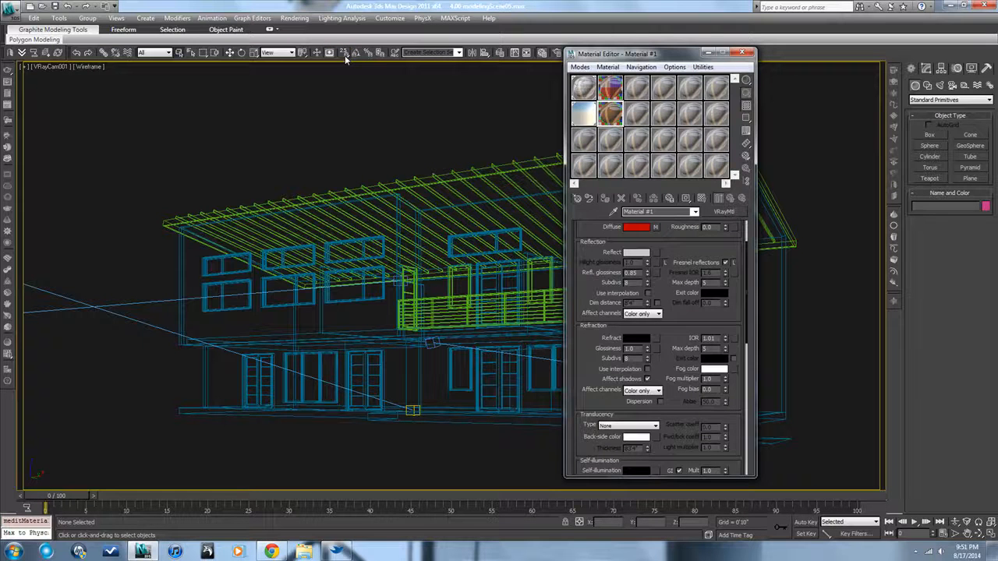
# Move the Material Editor off the house model, select the upper-floor window Rectangle012 and isolate it.
pyautogui.moveTo(613, 59); pyautogui.dragTo(756, 77)
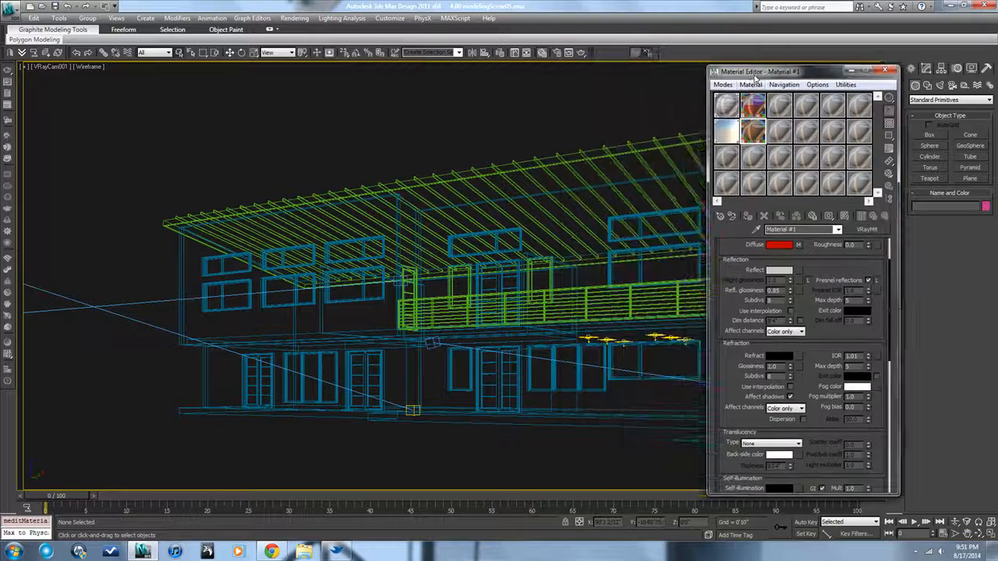
pyautogui.press('F3')
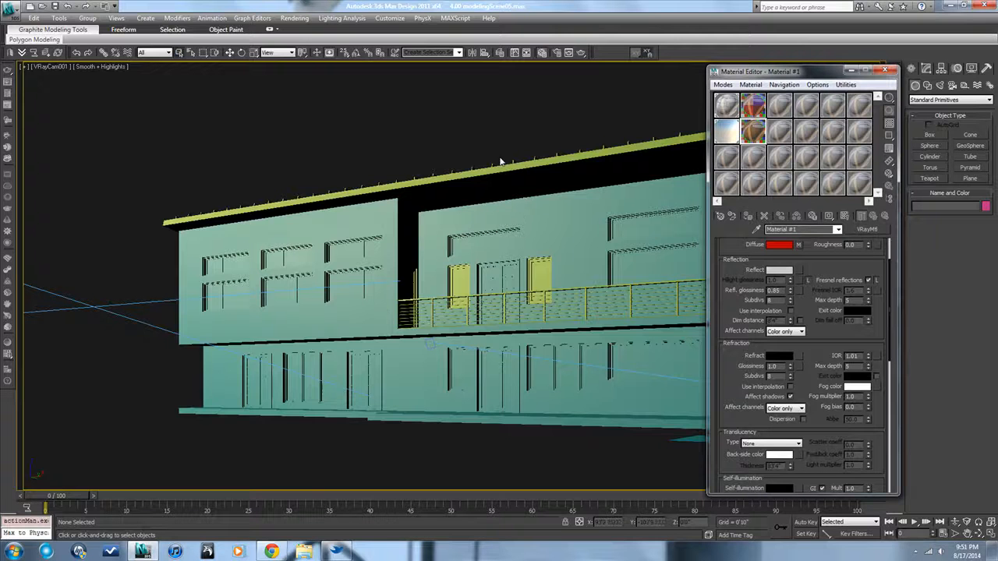
pyautogui.click(371, 253)
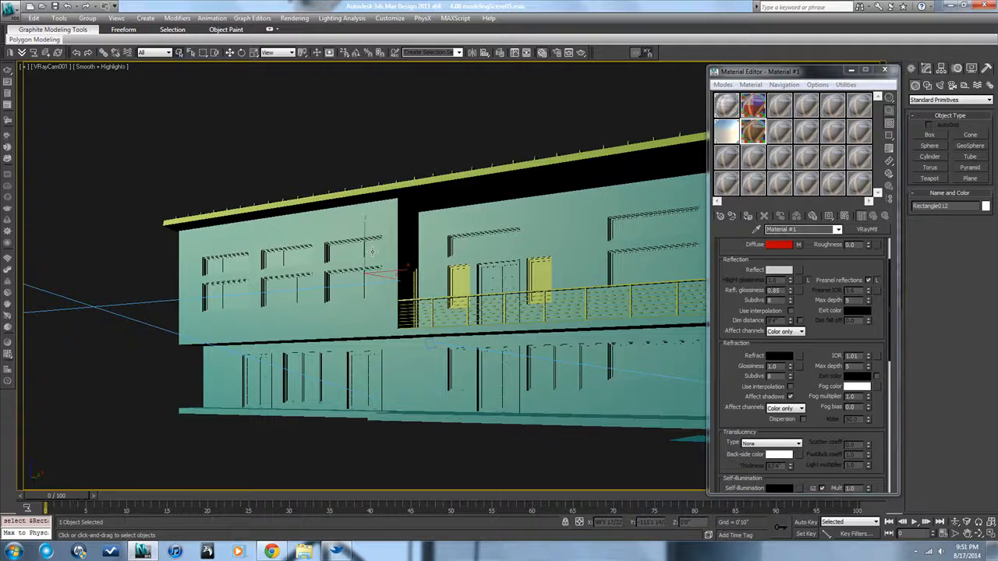
pyautogui.press('f')
pyautogui.press('z')
pyautogui.press('F3')
pyautogui.scroll(-6, 372, 253)
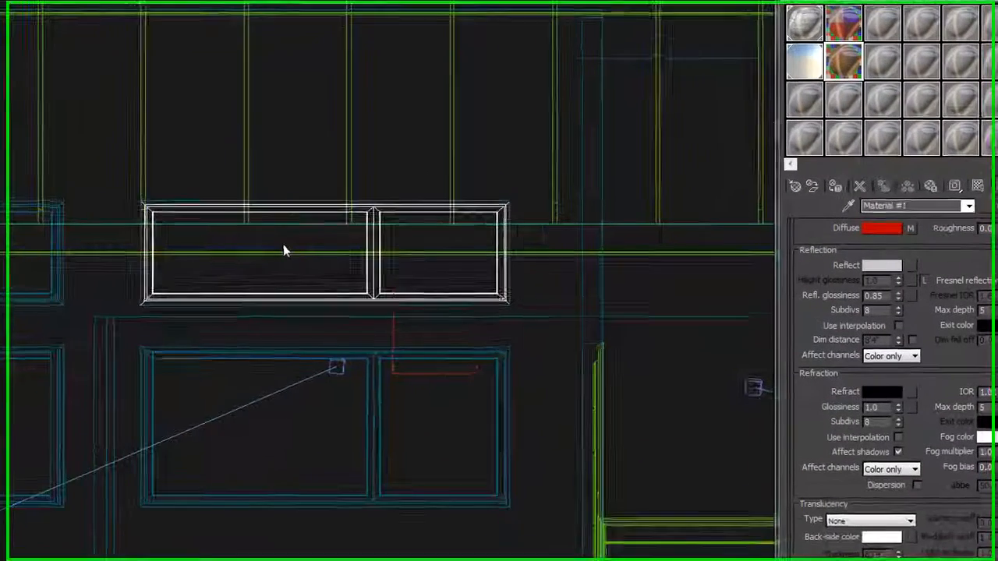
pyautogui.hotkey('alt', 'q')
# Show the isolated window at an angle in an orthographic view, shaded with edged faces.
pyautogui.press('t')
pyautogui.moveTo(279, 279); pyautogui.dragTo(283, 337, button='middle')
pyautogui.scroll(-2, 284, 338)
pyautogui.scroll(-3, 306, 333)
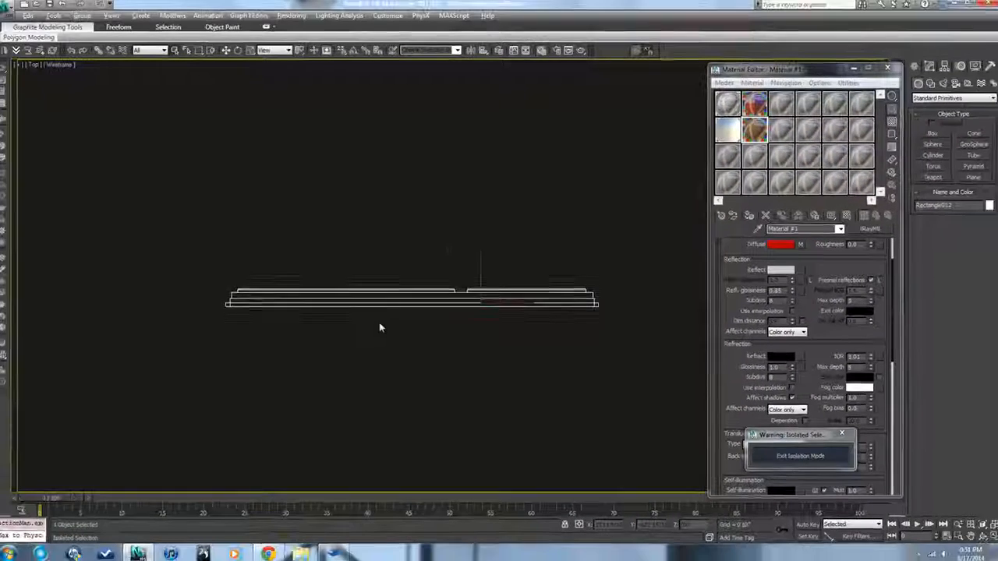
pyautogui.press('u')
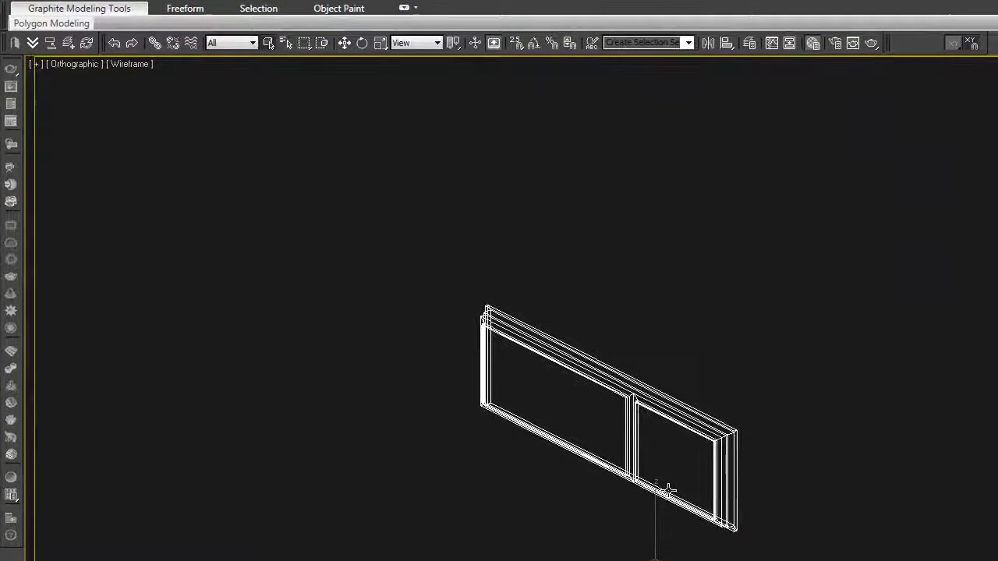
pyautogui.scroll(-2, 656, 487)
pyautogui.keyDown('alt'); pyautogui.moveTo(582, 474); pyautogui.dragTo(629, 512, button='middle'); pyautogui.keyUp('alt')
pyautogui.press('F3')
pyautogui.scroll(3, 608, 452)
pyautogui.press('F4')
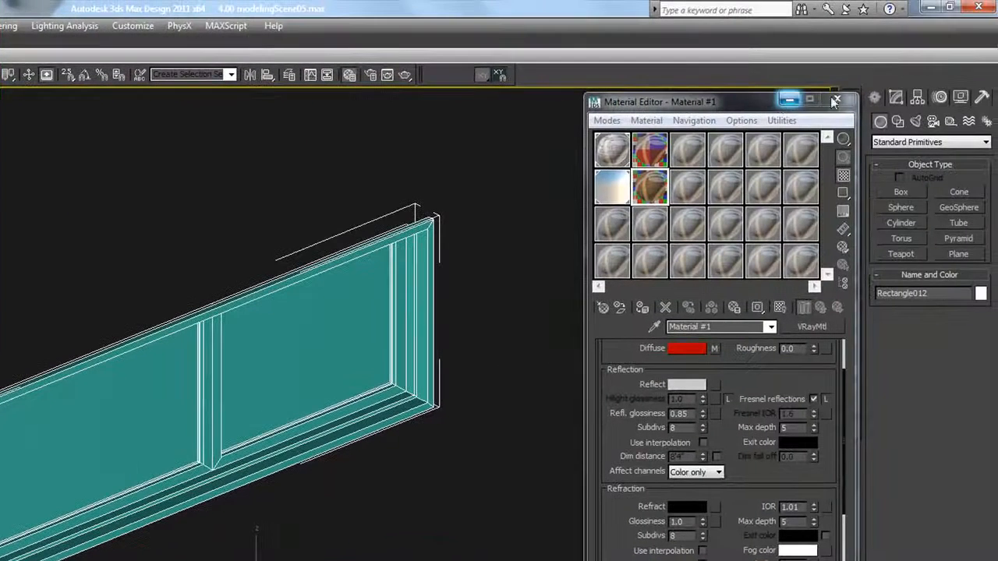
# Enter polygon editing on the window with its two glass pane polygons selected.
pyautogui.click(896, 100)
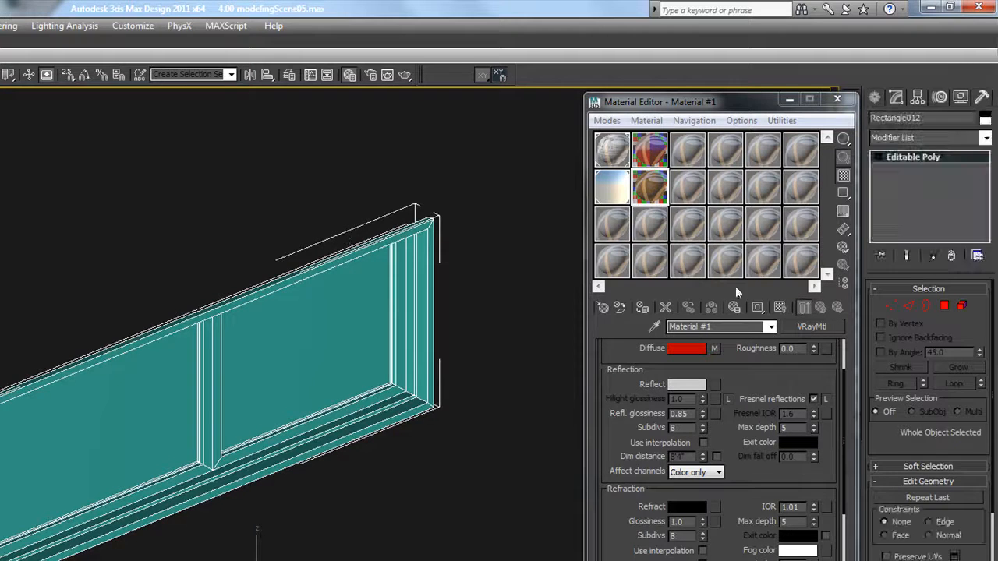
pyautogui.click(946, 308)
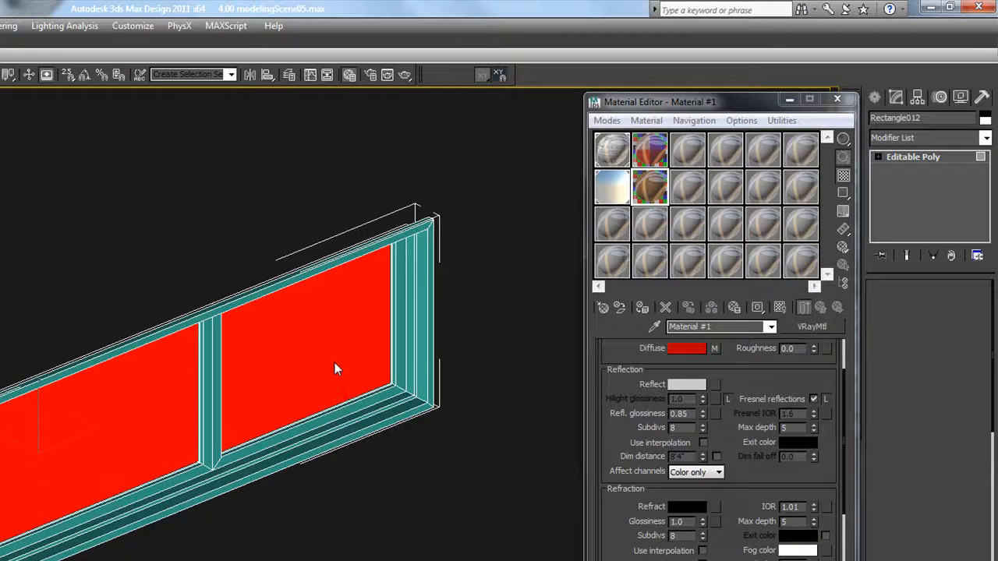
pyautogui.hotkey('alt', 'q')
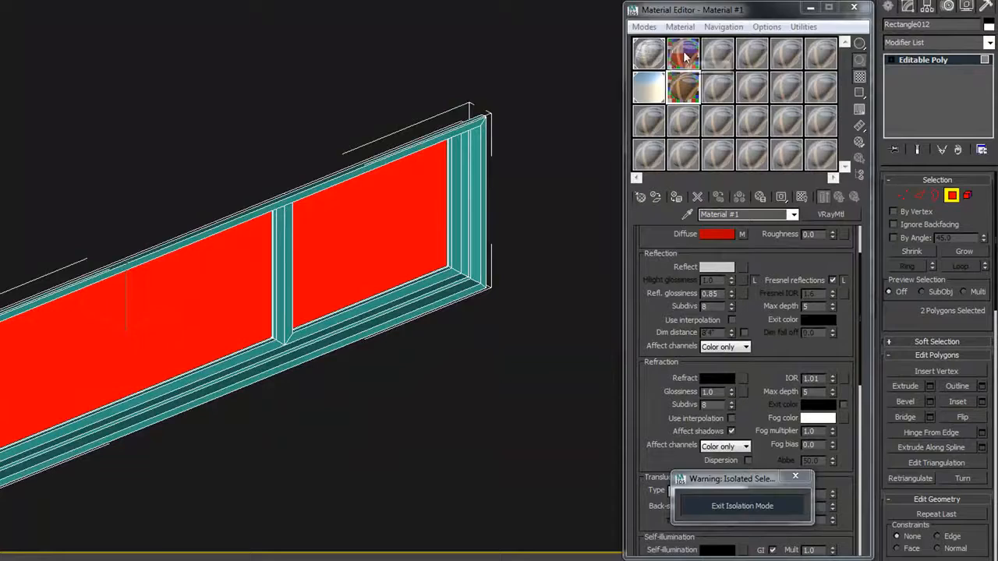
# Assign the red and purple checkered-preview material to the two pane polygons, renaming it glass.
pyautogui.click(686, 60)
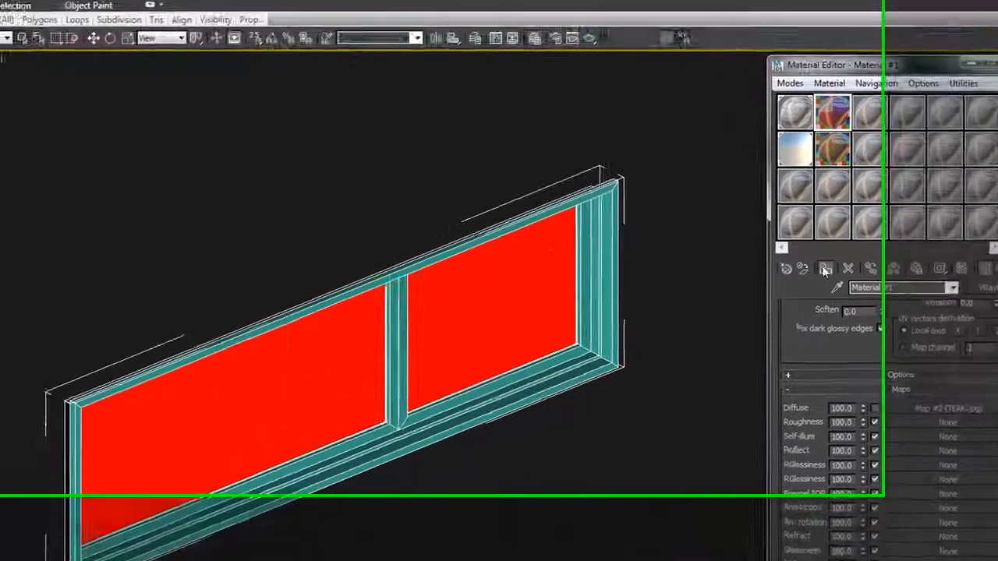
pyautogui.click(675, 199)
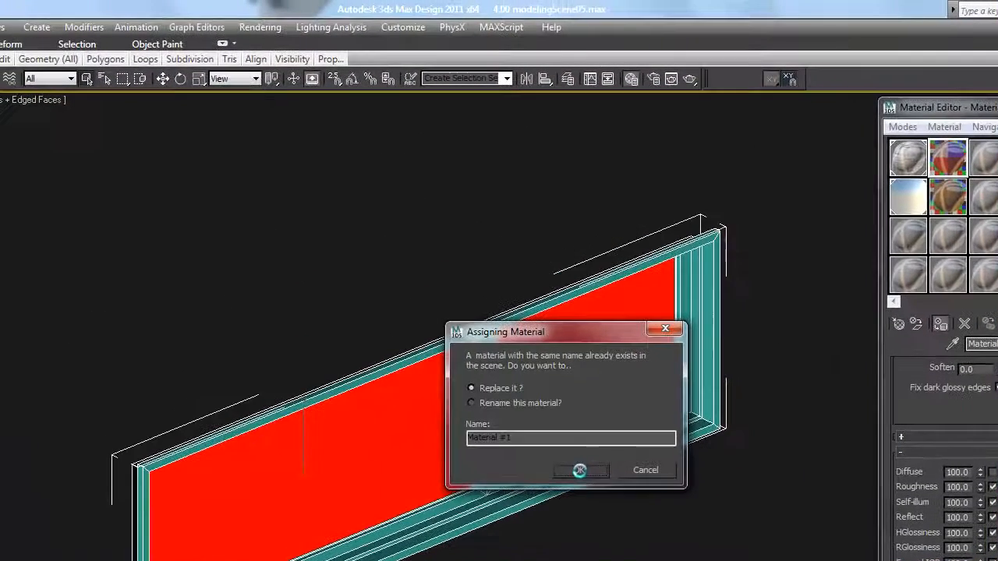
pyautogui.click(497, 404)
pyautogui.moveTo(537, 439); pyautogui.dragTo(432, 450)
pyautogui.write('glass')
pyautogui.press('Return')
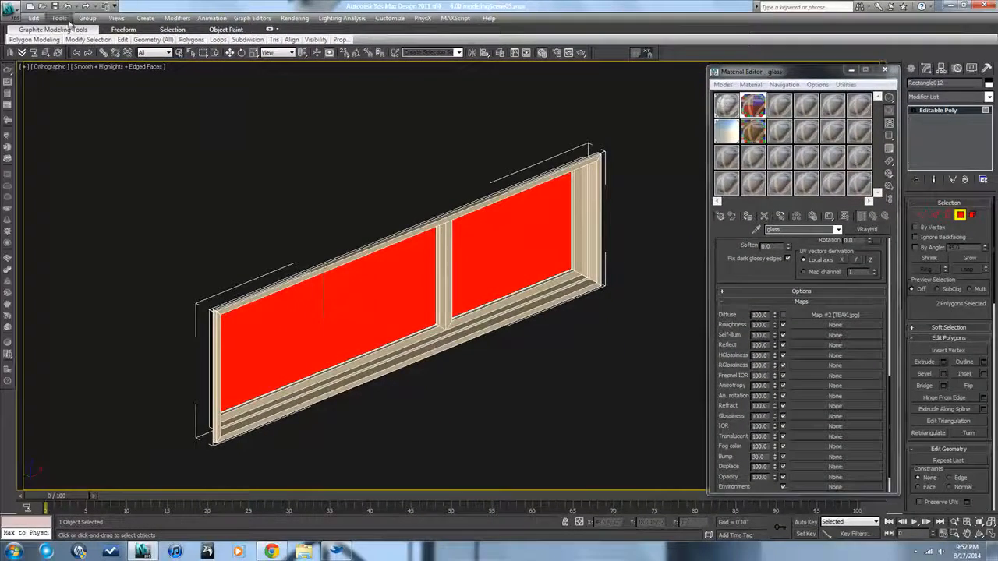
# Invert the polygon selection to the window frame and assign the wood material to it, renaming it teakWood.
pyautogui.click(34, 19)
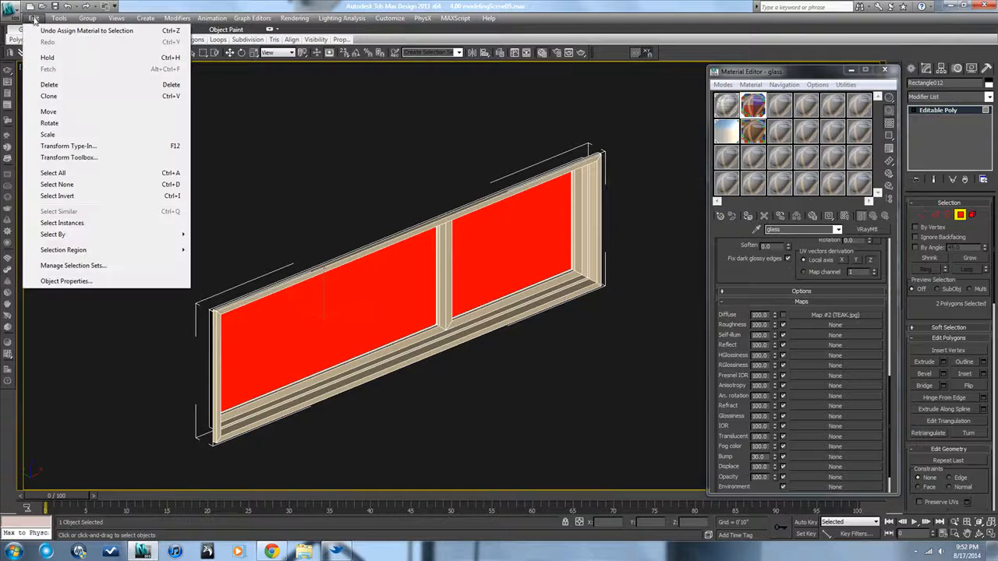
pyautogui.click(85, 199)
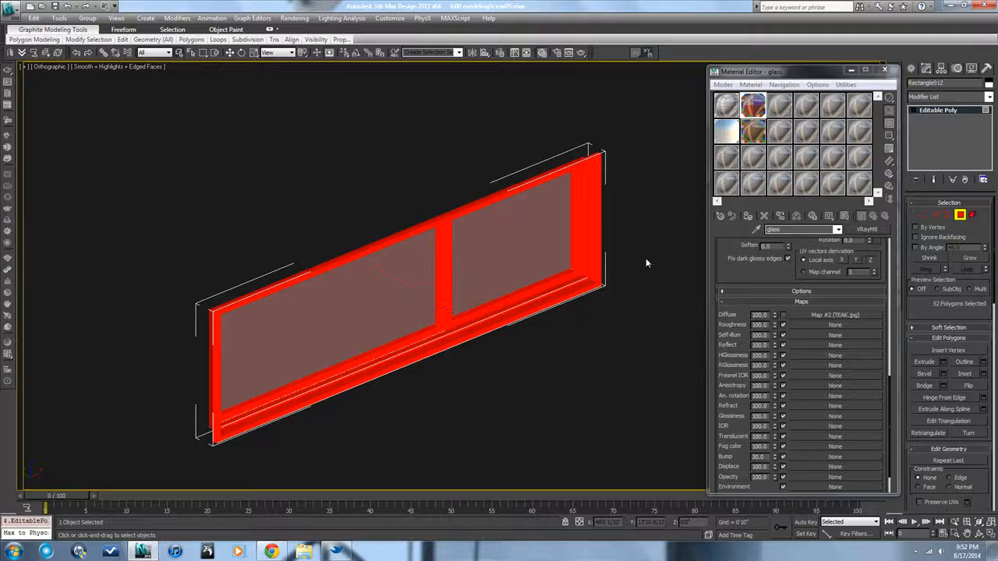
pyautogui.click(759, 129)
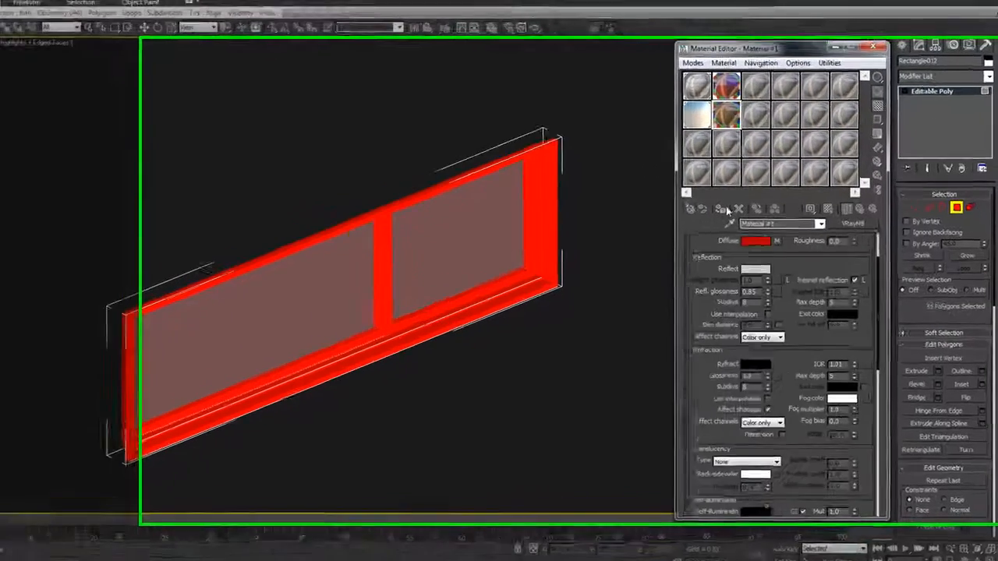
pyautogui.click(748, 216)
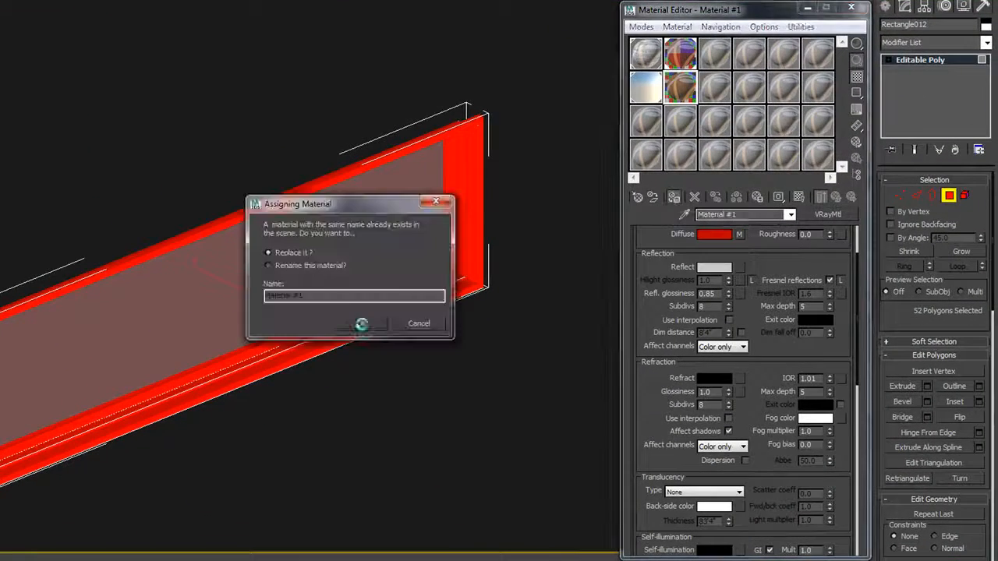
pyautogui.click(269, 265)
pyautogui.write('teakWood')
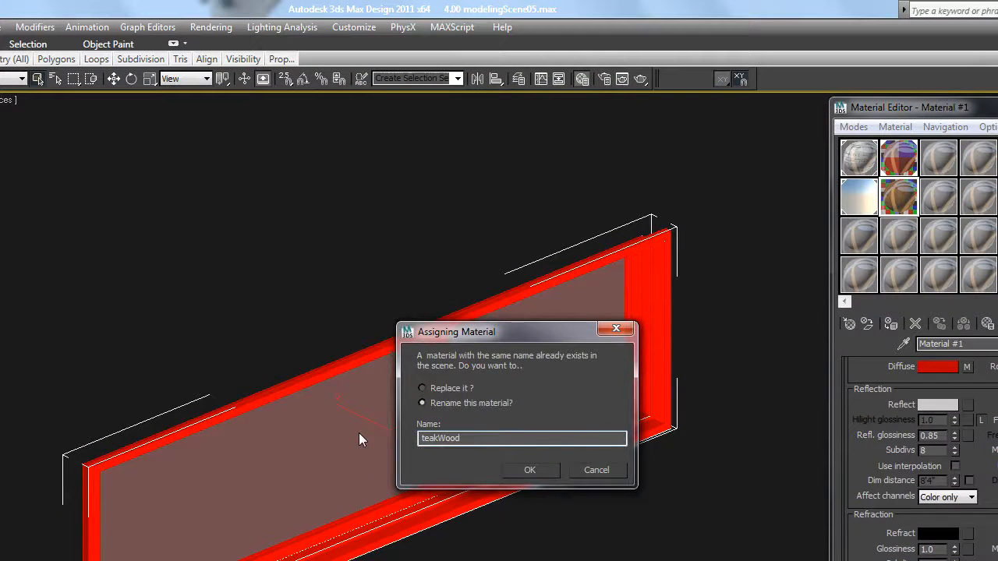
pyautogui.press('Return')
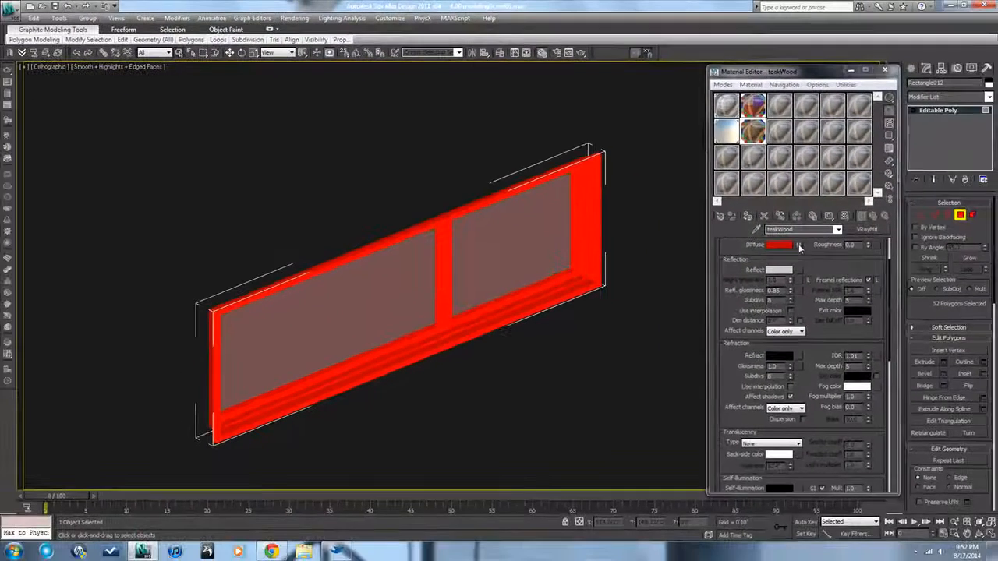
# Display teakWood's diffuse bitmap in the viewport, leave polygon editing and deselect the window.
pyautogui.click(967, 368)
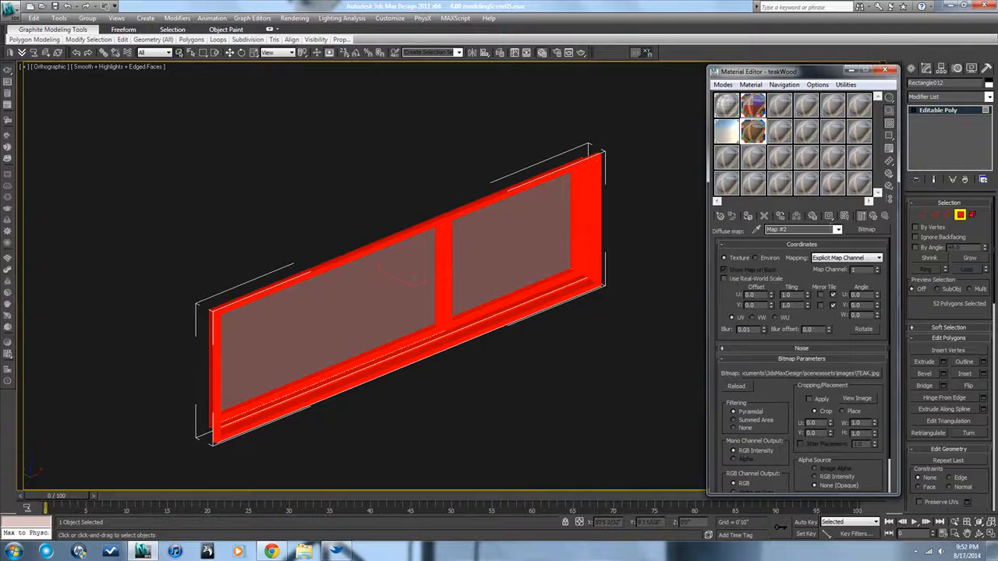
pyautogui.click(844, 217)
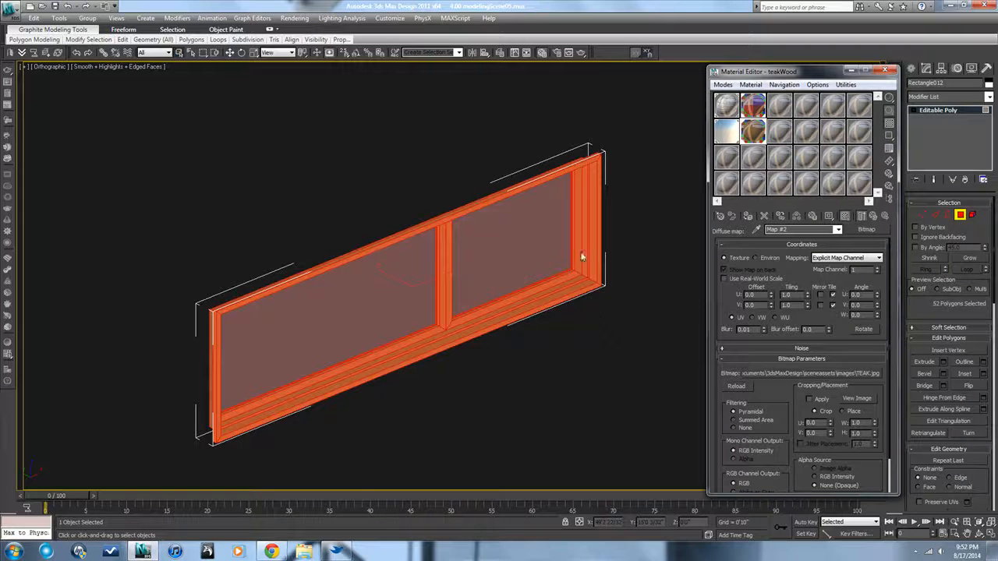
pyautogui.click(961, 216)
pyautogui.click(633, 228)
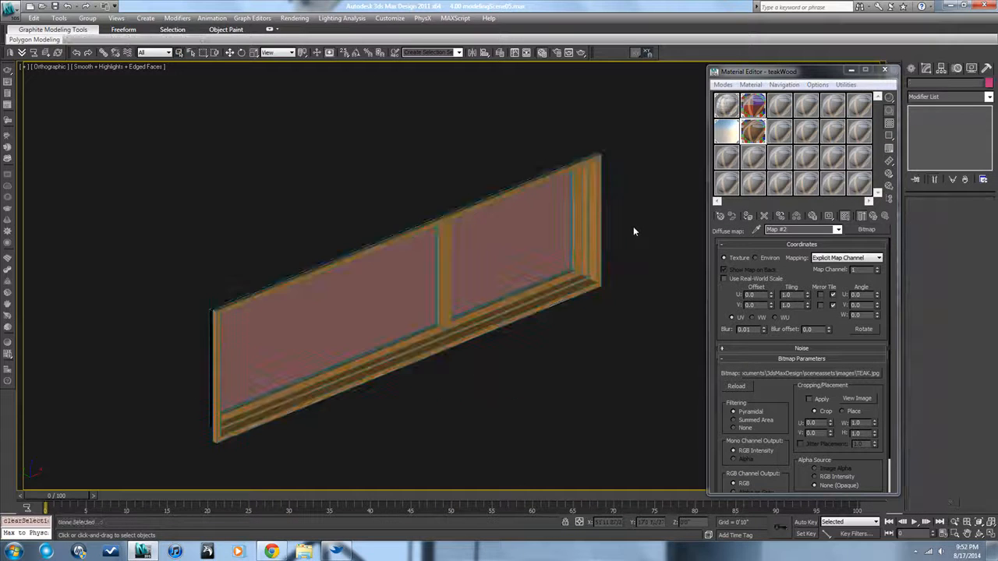
# Change the diffuse color of the glass material to black.
pyautogui.click(758, 111)
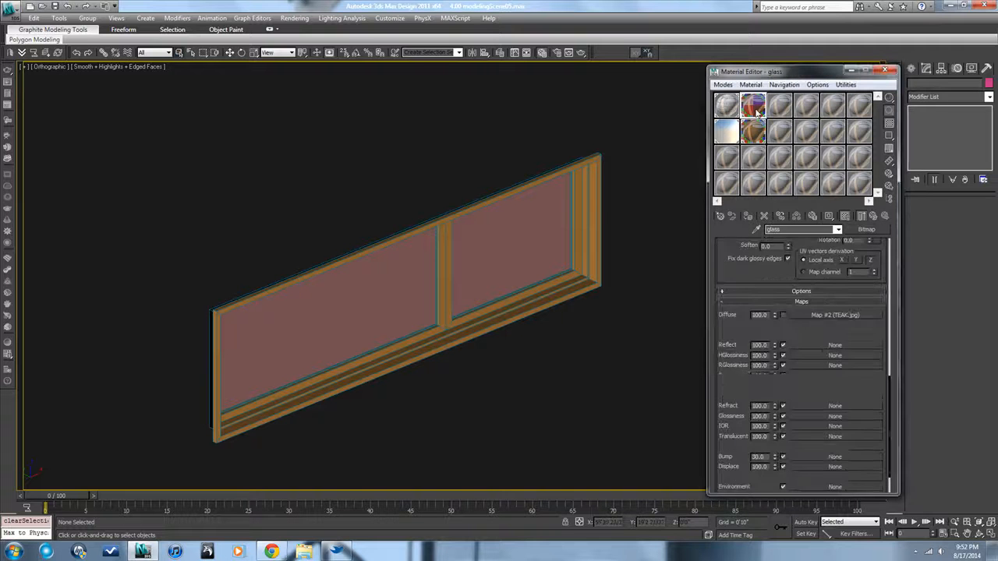
pyautogui.moveTo(800, 282); pyautogui.dragTo(802, 455)
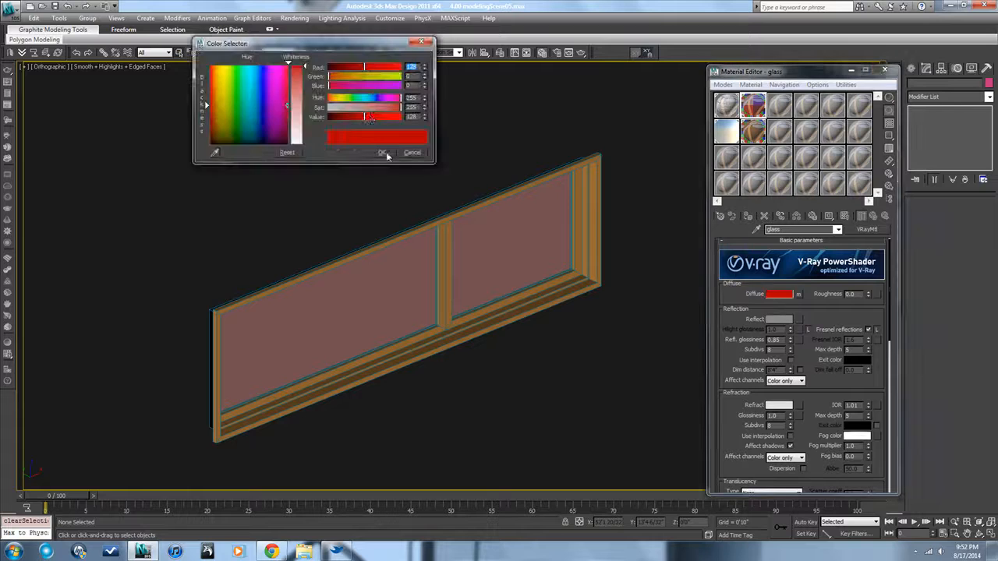
pyautogui.moveTo(347, 118); pyautogui.dragTo(294, 114)
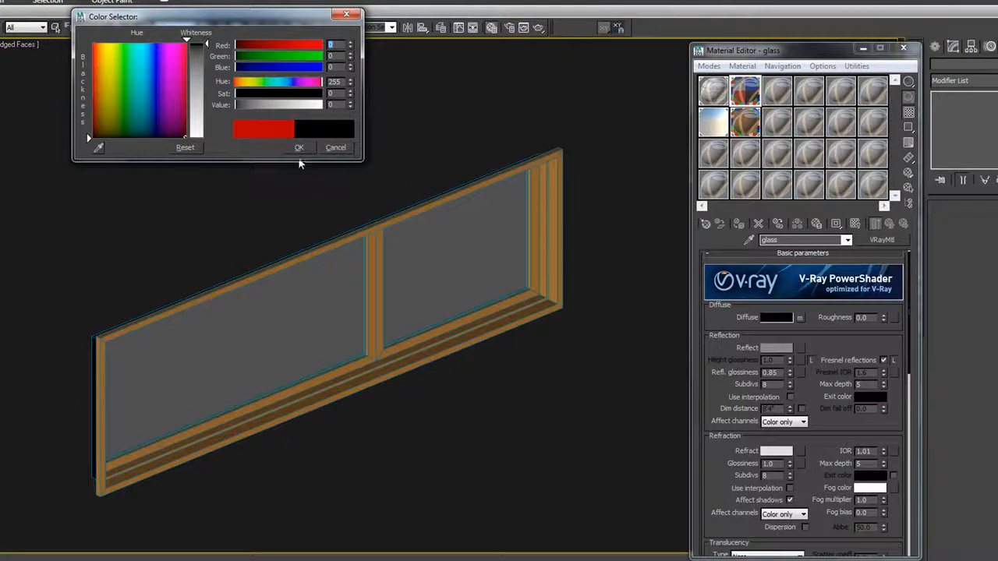
pyautogui.click(297, 148)
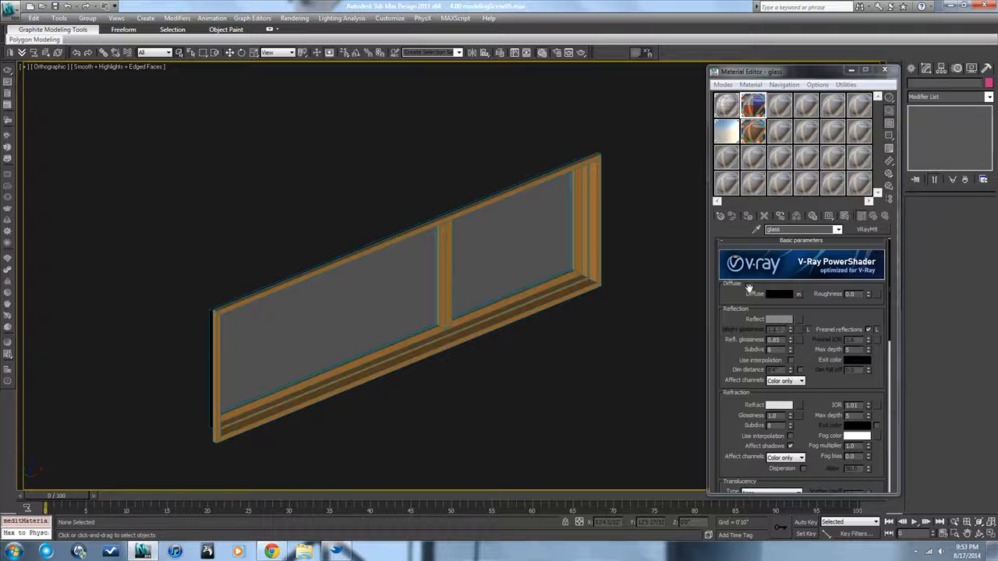
# Select the window object and add a UVW Map modifier to it.
pyautogui.click(586, 261)
pyautogui.scroll(5, 588, 265)
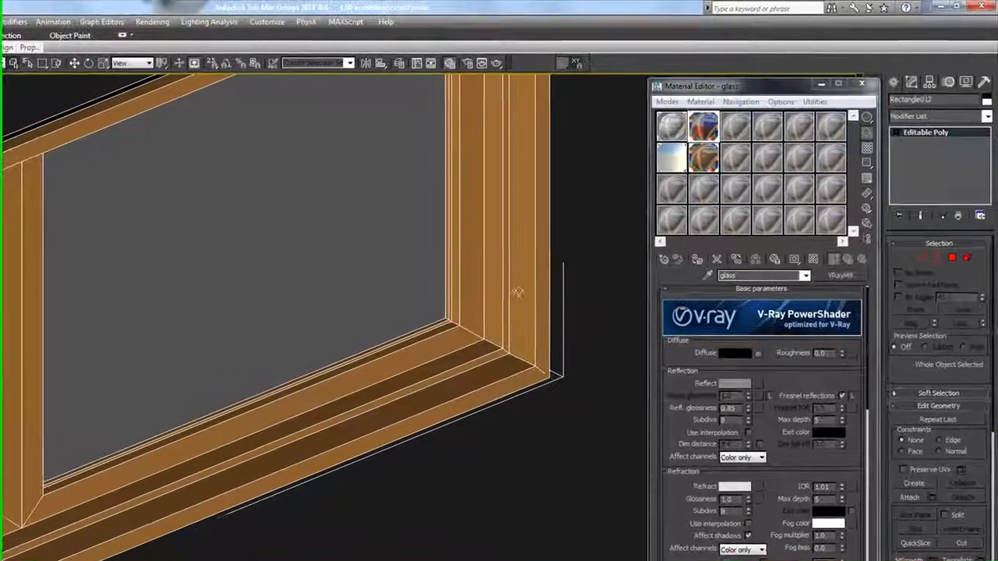
pyautogui.scroll(-10, 575, 263)
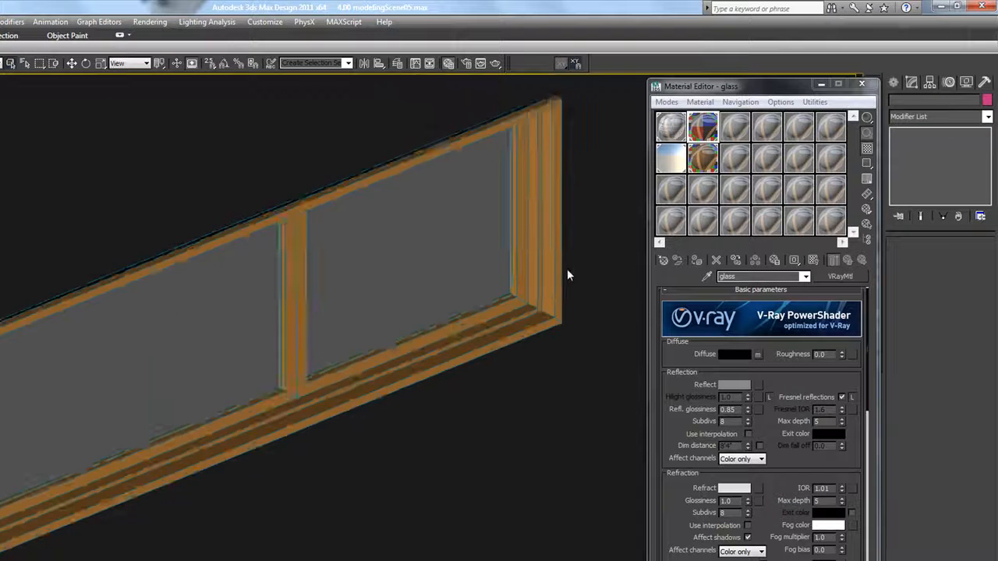
pyautogui.moveTo(550, 263); pyautogui.dragTo(505, 294, button='middle')
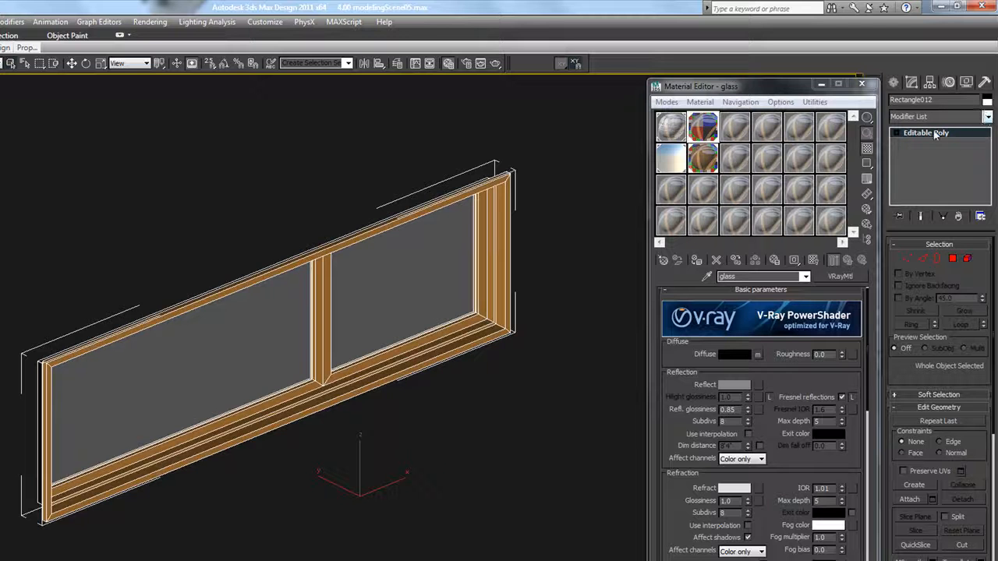
pyautogui.click(986, 117)
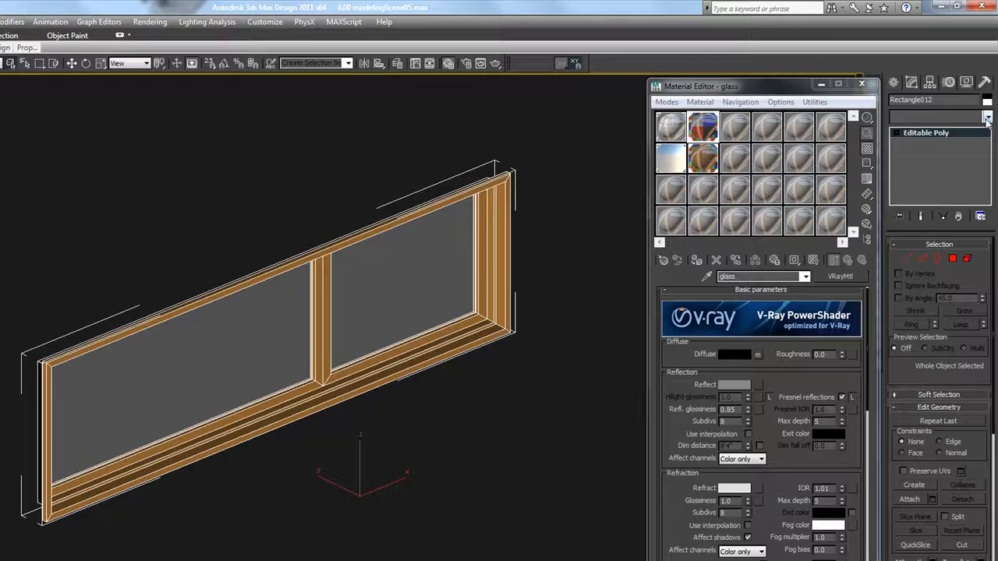
pyautogui.moveTo(989, 158); pyautogui.dragTo(992, 407)
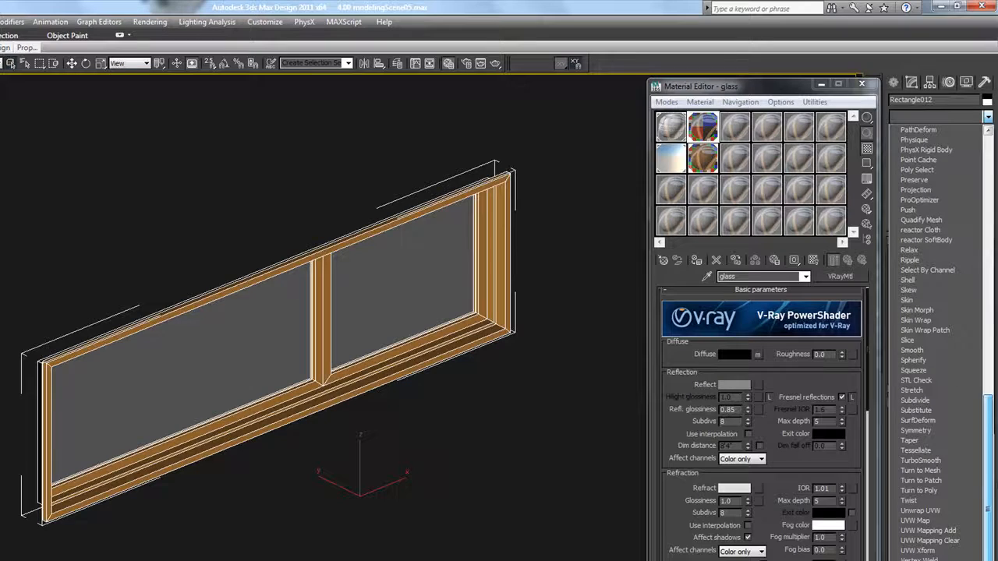
pyautogui.click(929, 521)
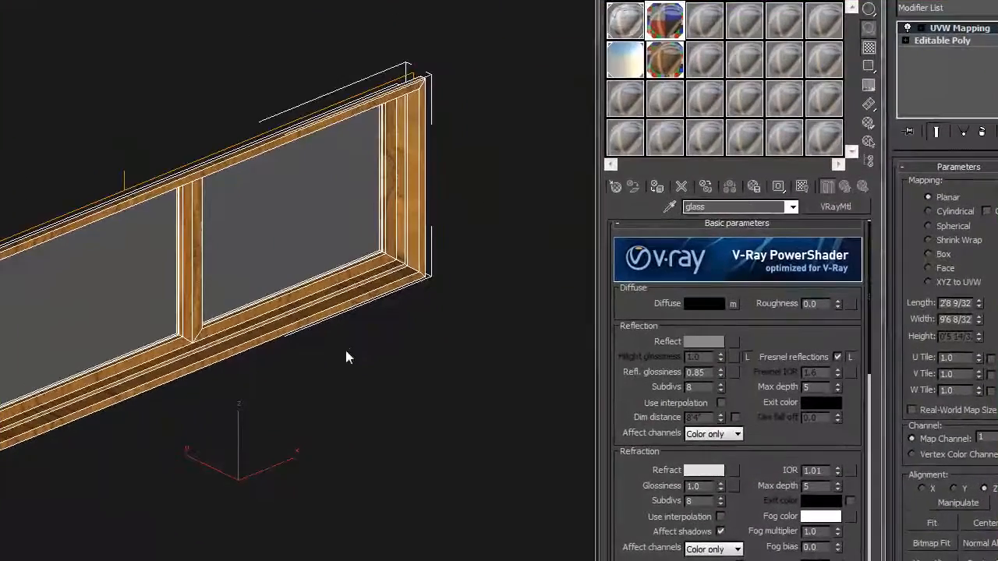
# Check the wood grain on the window frame and set the UVW mapping type to Box.
pyautogui.moveTo(346, 354); pyautogui.dragTo(337, 411, button='middle')
pyautogui.scroll(5, 443, 320)
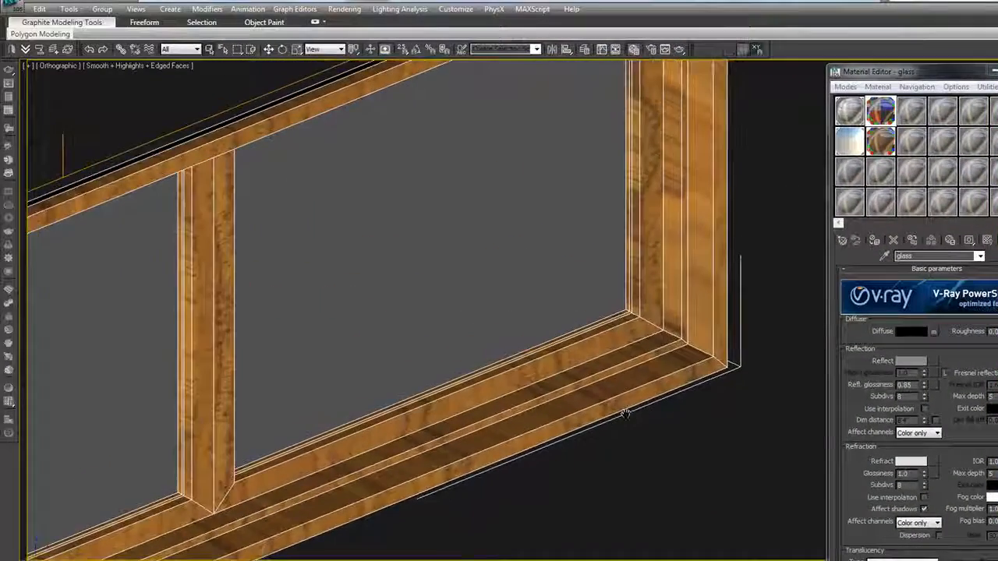
pyautogui.scroll(-6, 627, 414)
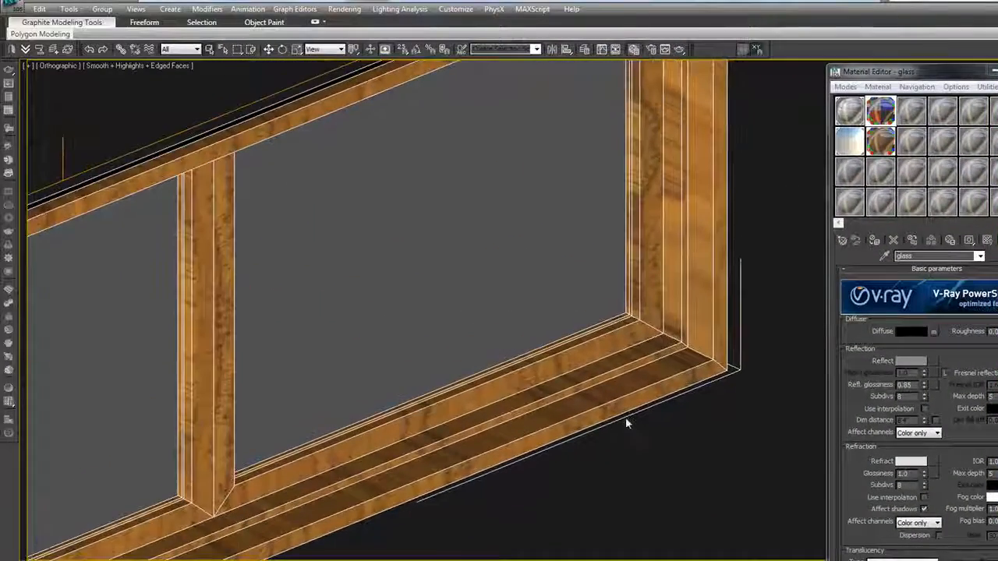
pyautogui.moveTo(626, 418); pyautogui.dragTo(678, 344, button='middle')
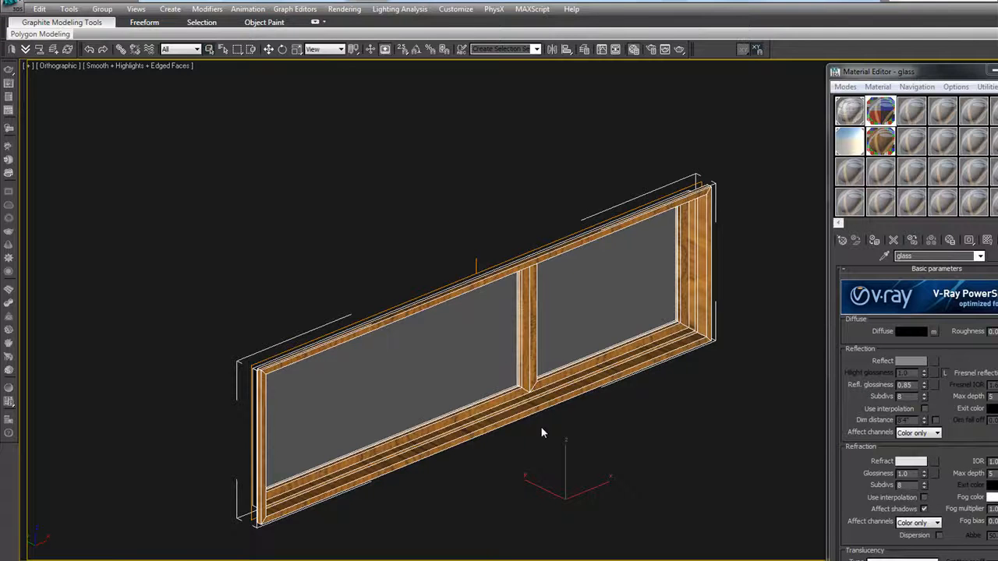
pyautogui.scroll(4, 546, 424)
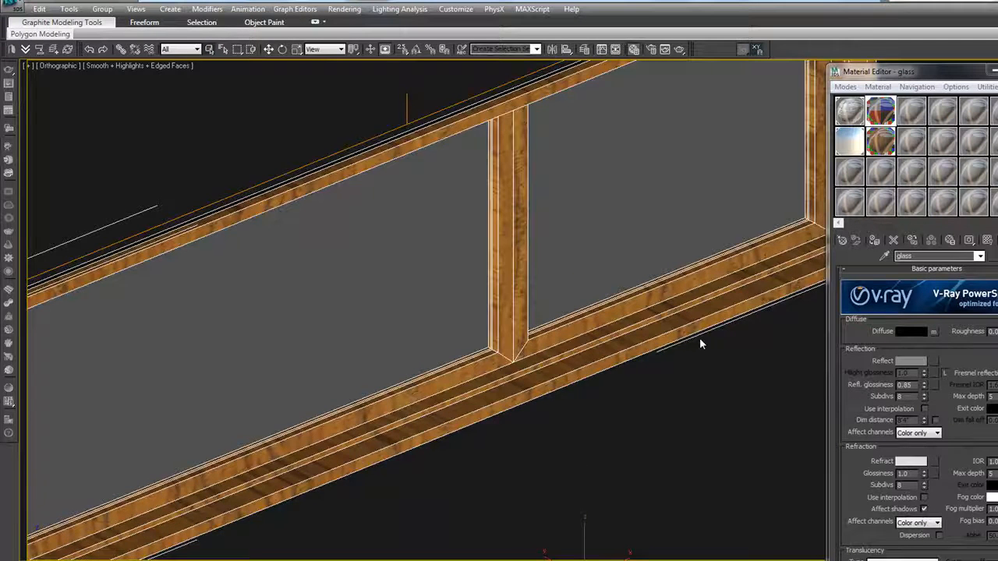
pyautogui.moveTo(699, 338); pyautogui.dragTo(567, 400, button='middle')
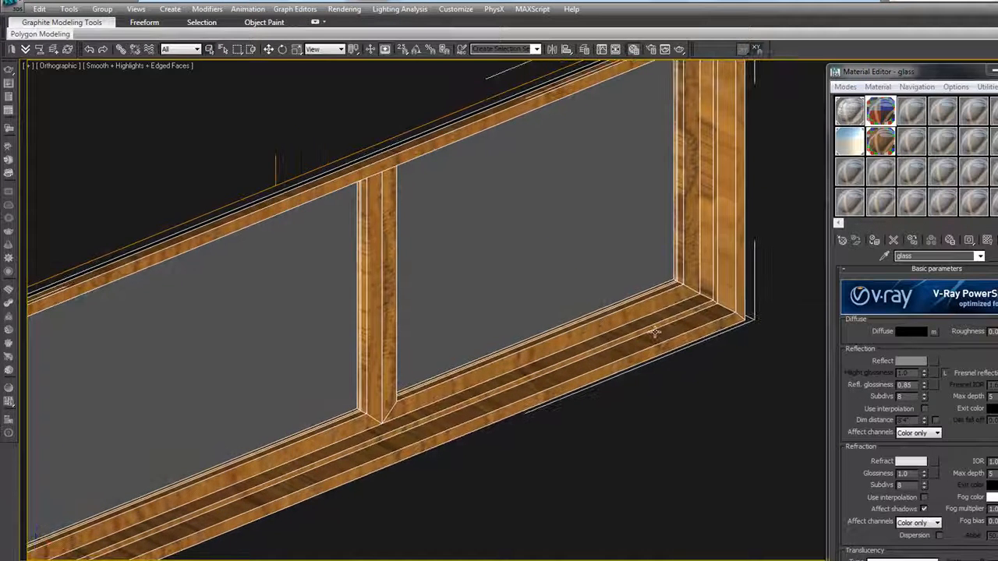
pyautogui.scroll(2, 654, 334)
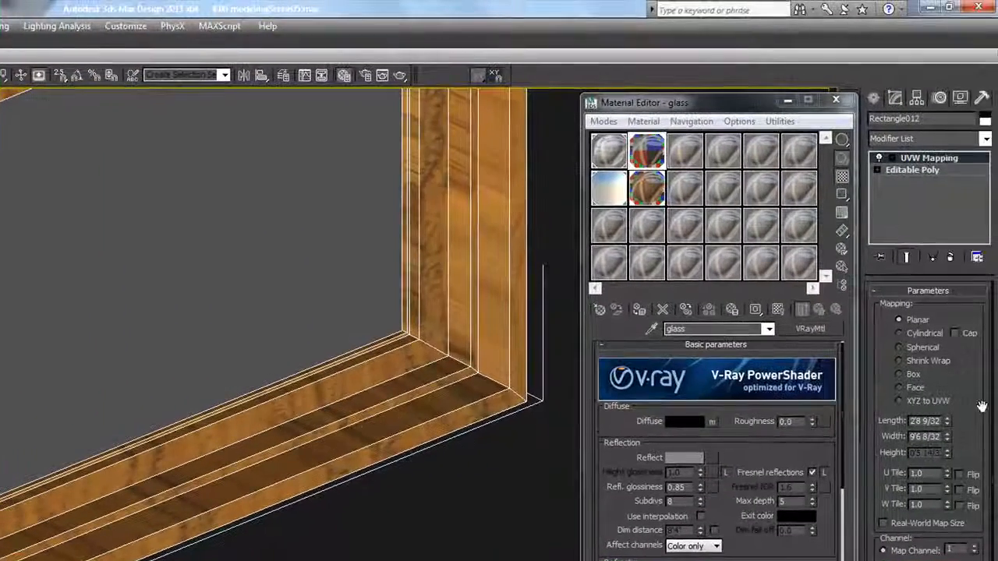
pyautogui.click(900, 375)
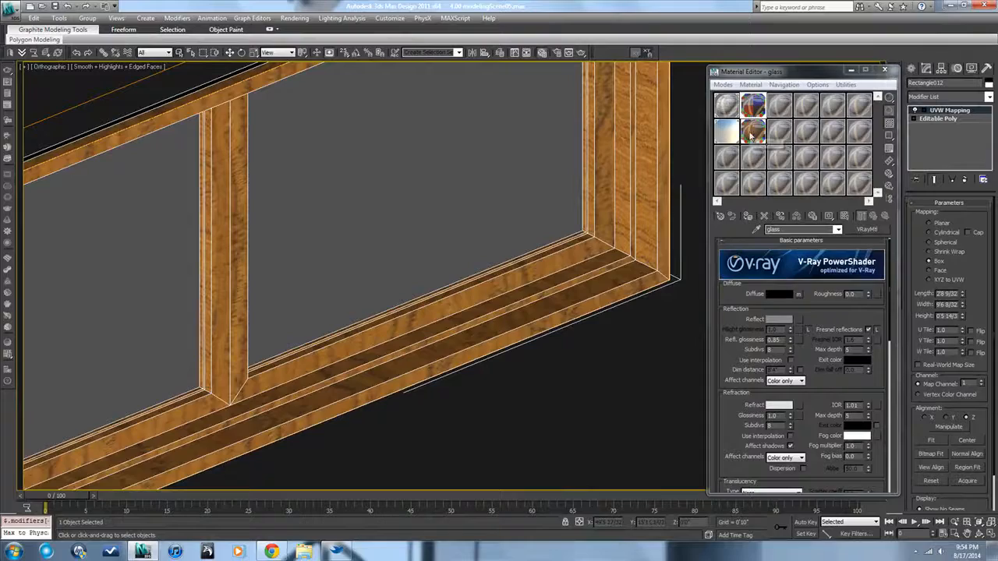
# View the full image of teakWood's diffuse bitmap and close the preview.
pyautogui.click(751, 136)
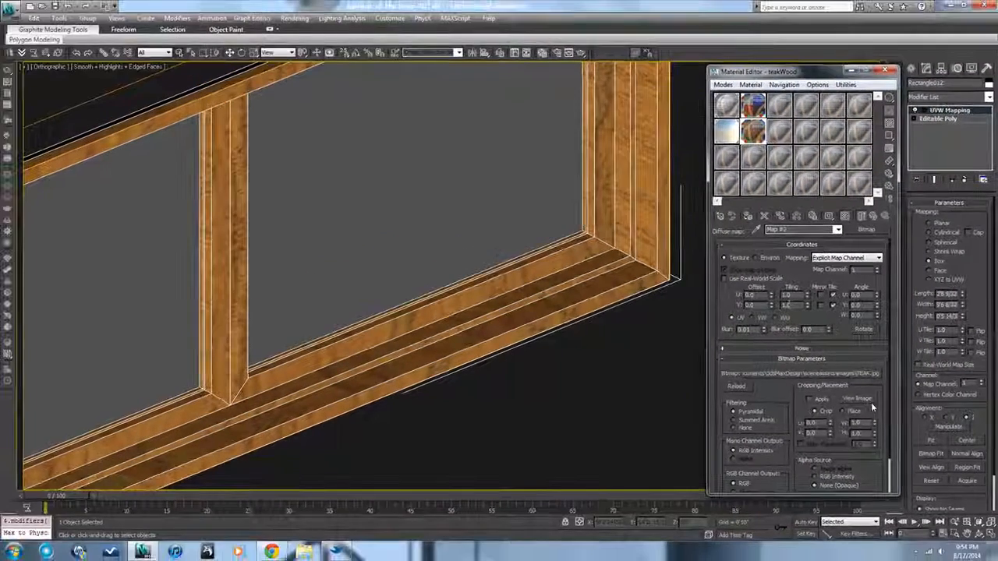
pyautogui.click(831, 434)
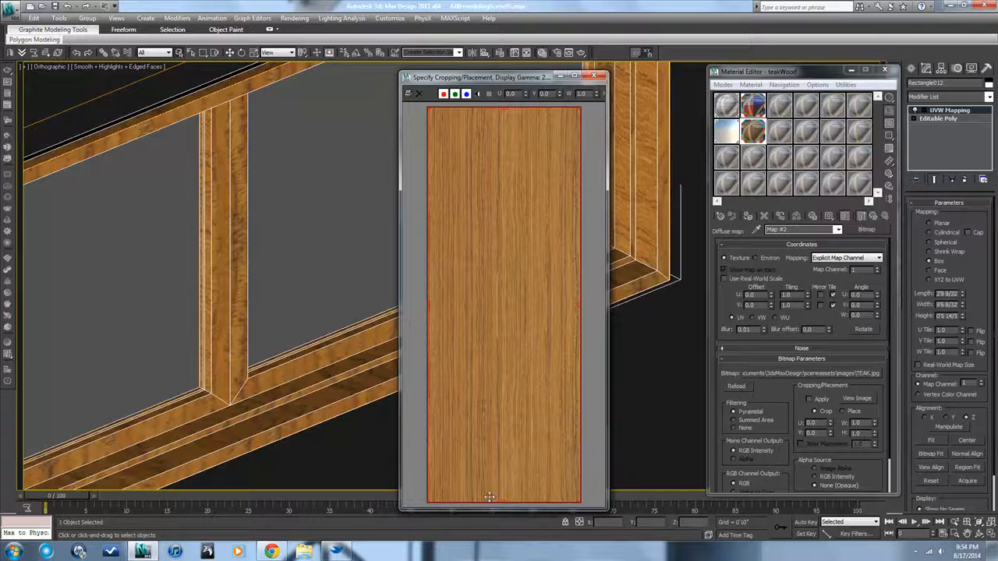
pyautogui.click(596, 76)
# Set the UVW Map modifier's U Tile to 5 and check the grain on the frame.
pyautogui.moveTo(613, 176); pyautogui.dragTo(616, 222, button='middle')
pyautogui.scroll(-3, 615, 223)
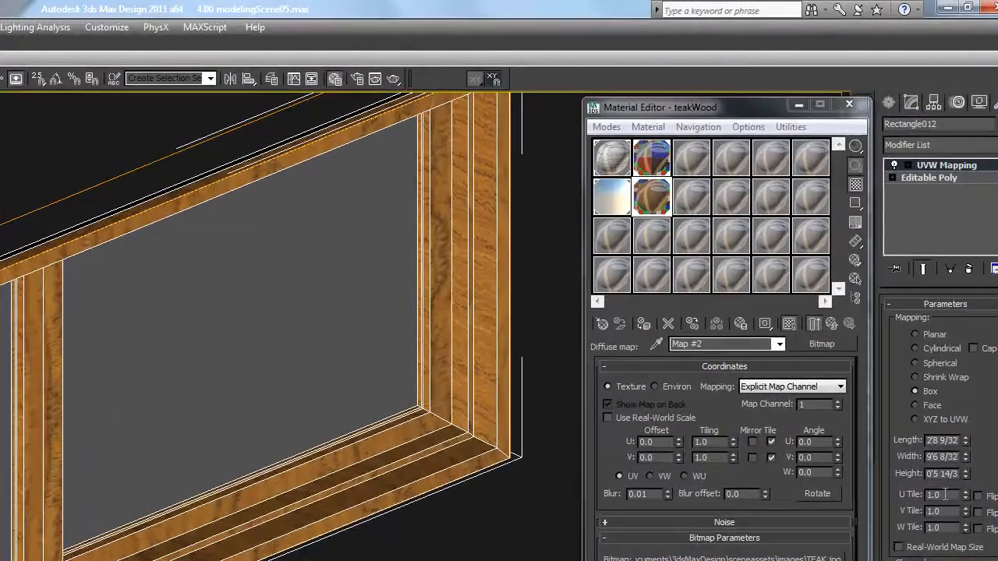
pyautogui.doubleClick(942, 331)
pyautogui.write('5')
pyautogui.press('Return')
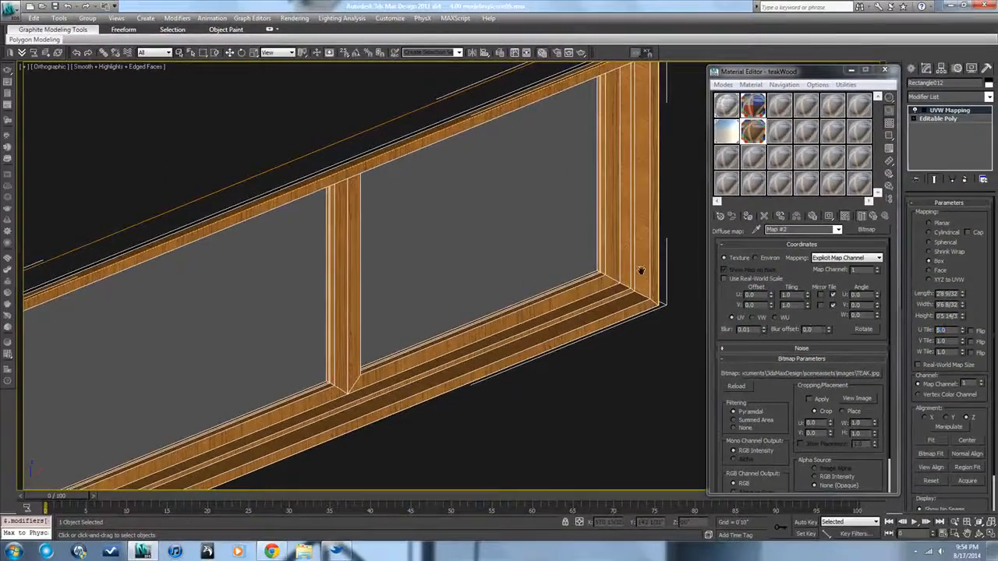
pyautogui.scroll(5, 584, 290)
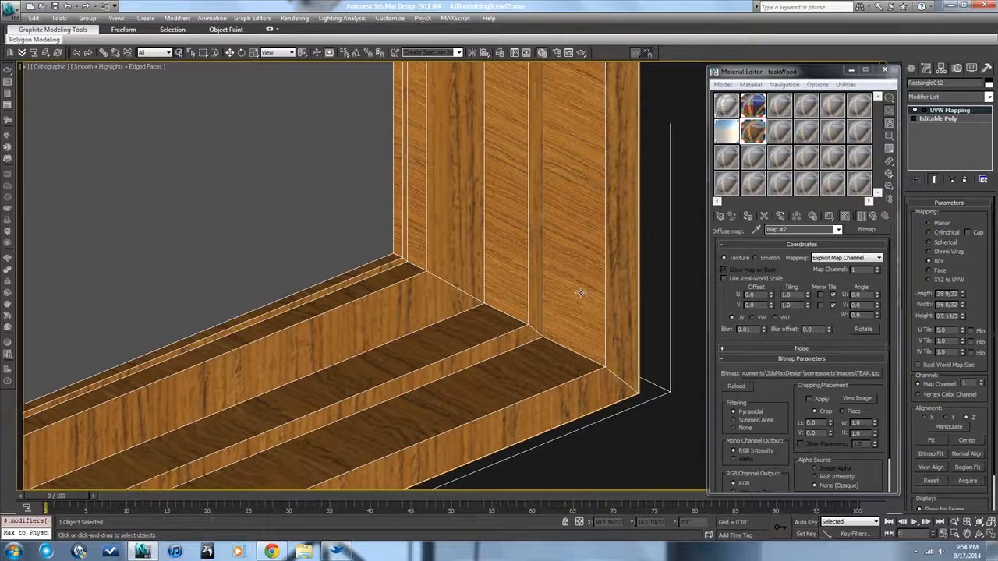
pyautogui.scroll(-6, 580, 292)
pyautogui.moveTo(584, 292); pyautogui.dragTo(655, 269, button='middle')
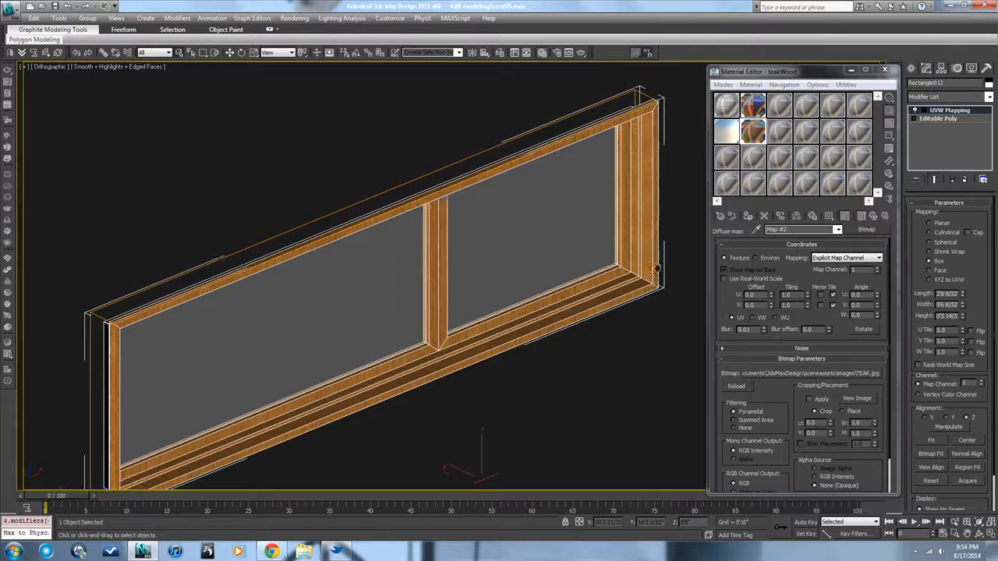
# Enable Use Real-World Scale on teakWood's diffuse bitmap and set its size to 14" wide and 4' high.
pyautogui.click(726, 280)
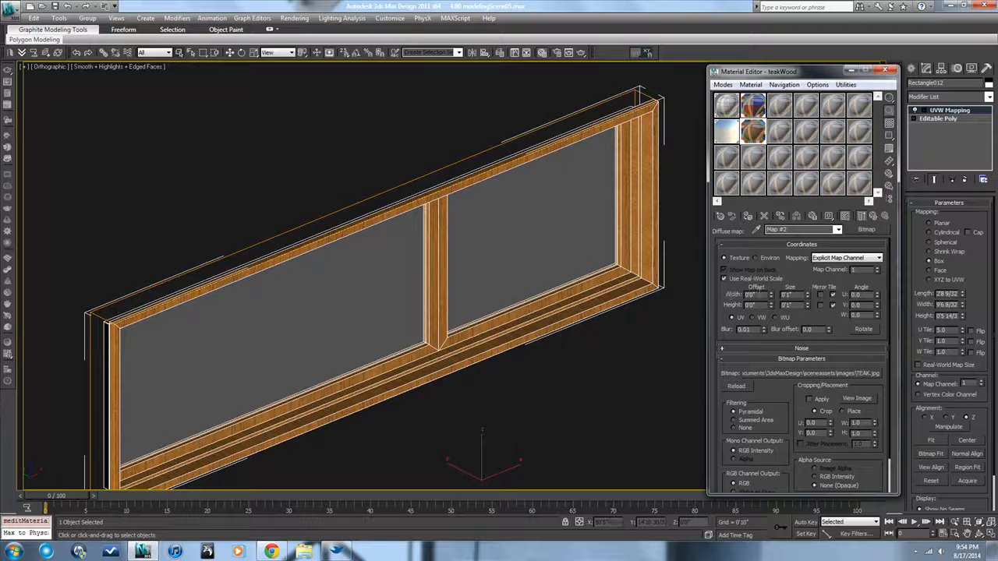
pyautogui.click(855, 400)
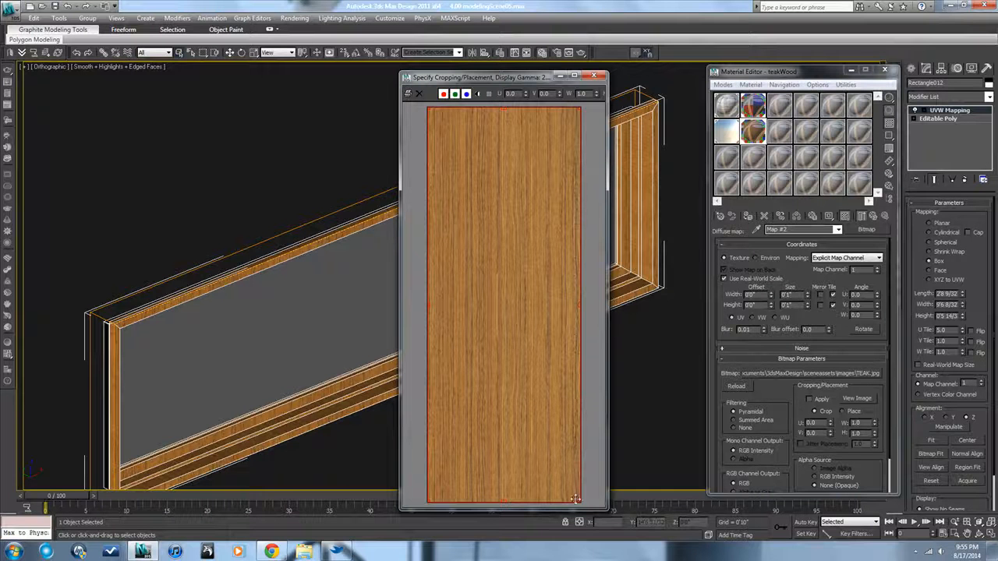
pyautogui.click(597, 77)
pyautogui.moveTo(802, 296); pyautogui.dragTo(775, 295)
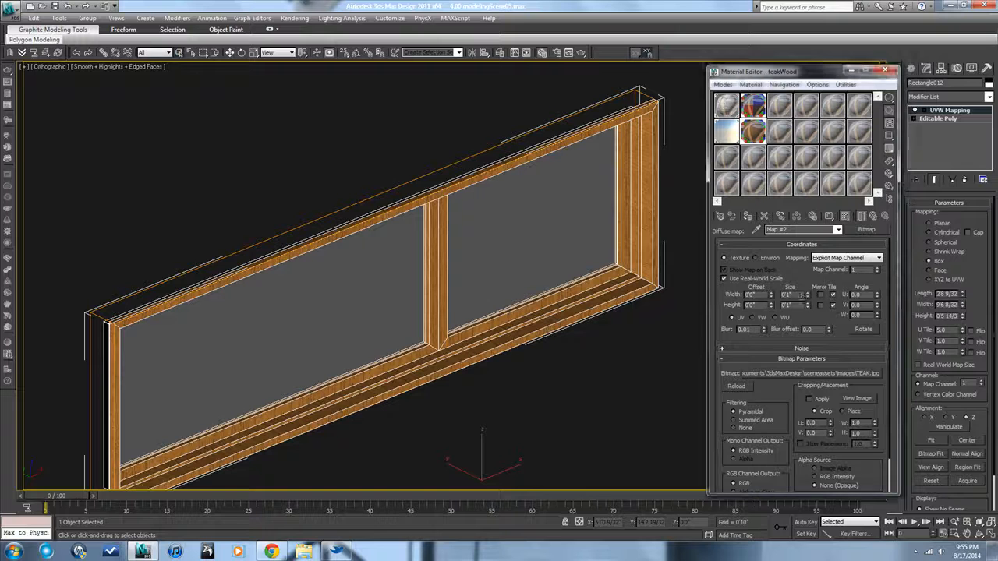
pyautogui.write("2'")
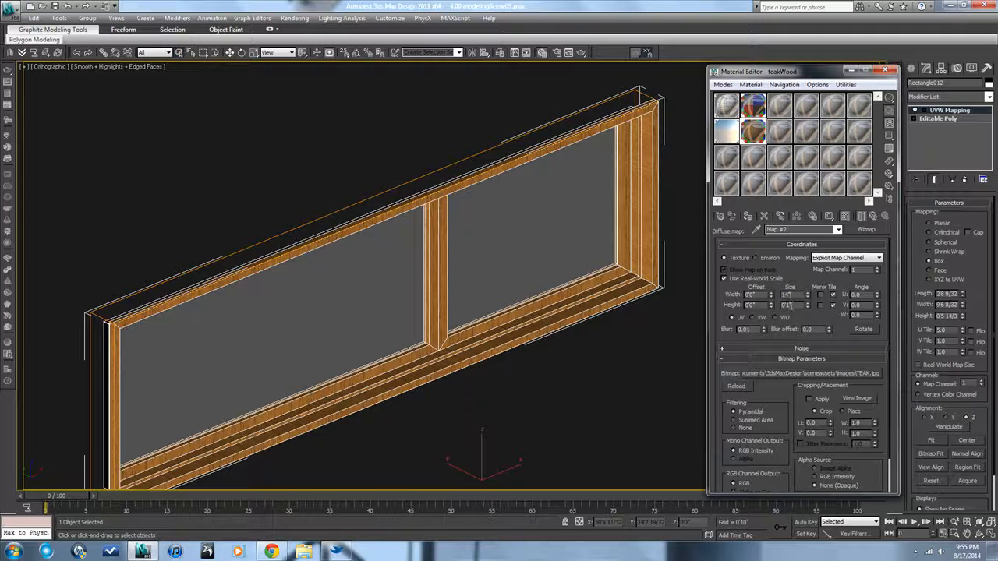
pyautogui.moveTo(790, 305); pyautogui.dragTo(780, 305)
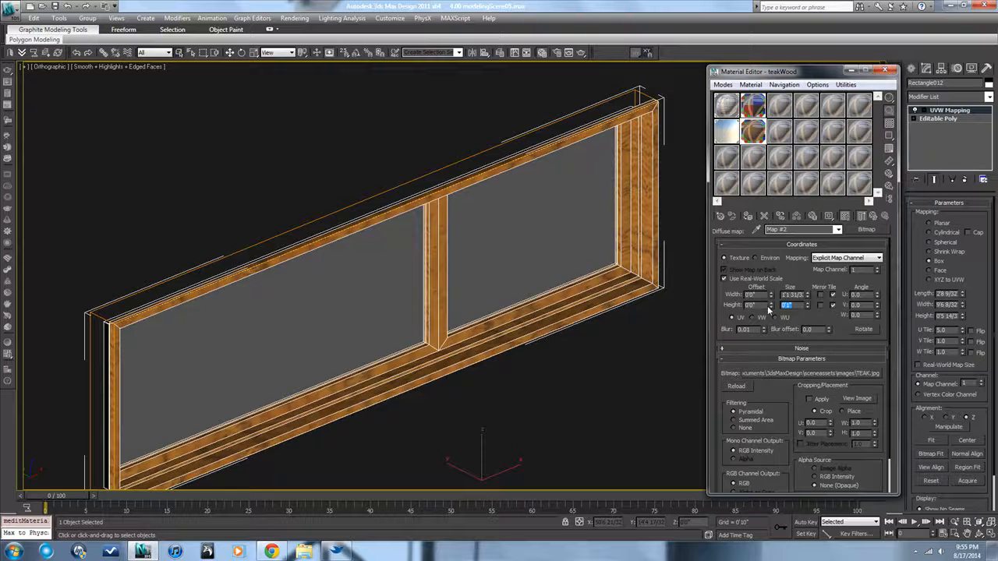
pyautogui.press('Return')
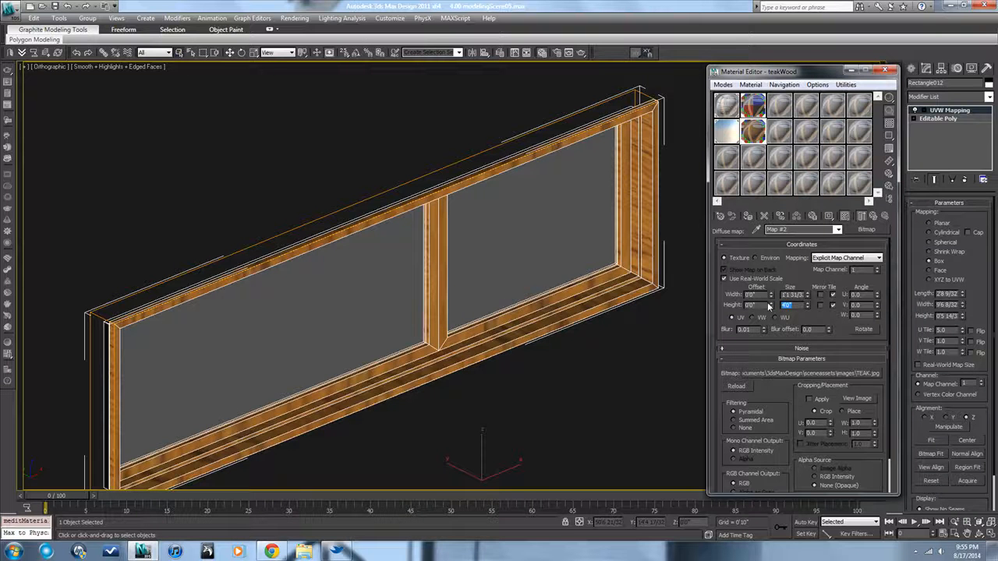
# Enable Real-World Map Size in the window's UVW Map modifier and inspect the wood grain on the frame.
pyautogui.moveTo(923, 254); pyautogui.dragTo(928, 238)
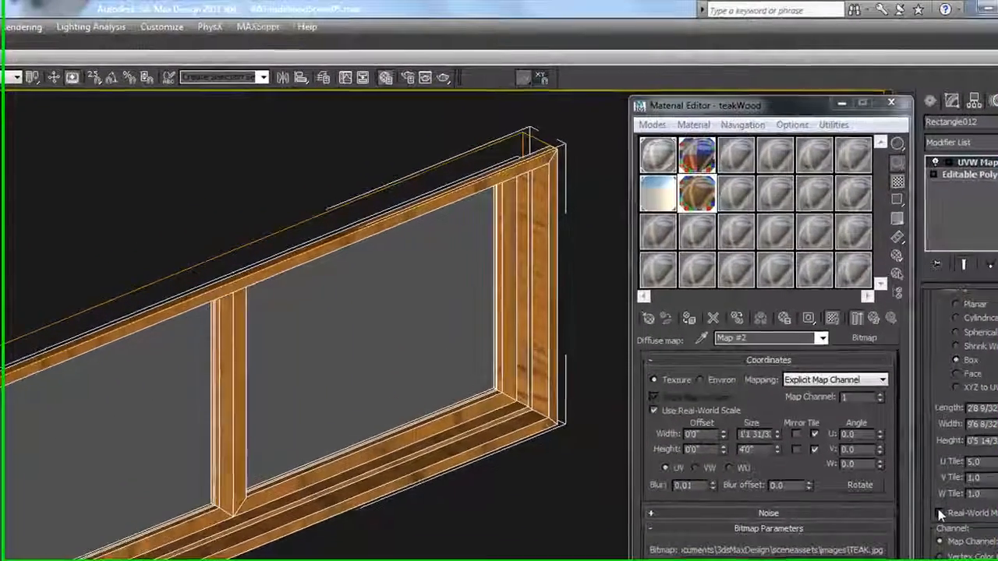
pyautogui.click(919, 349)
pyautogui.moveTo(381, 392); pyautogui.dragTo(273, 470, button='middle')
pyautogui.scroll(5, 273, 470)
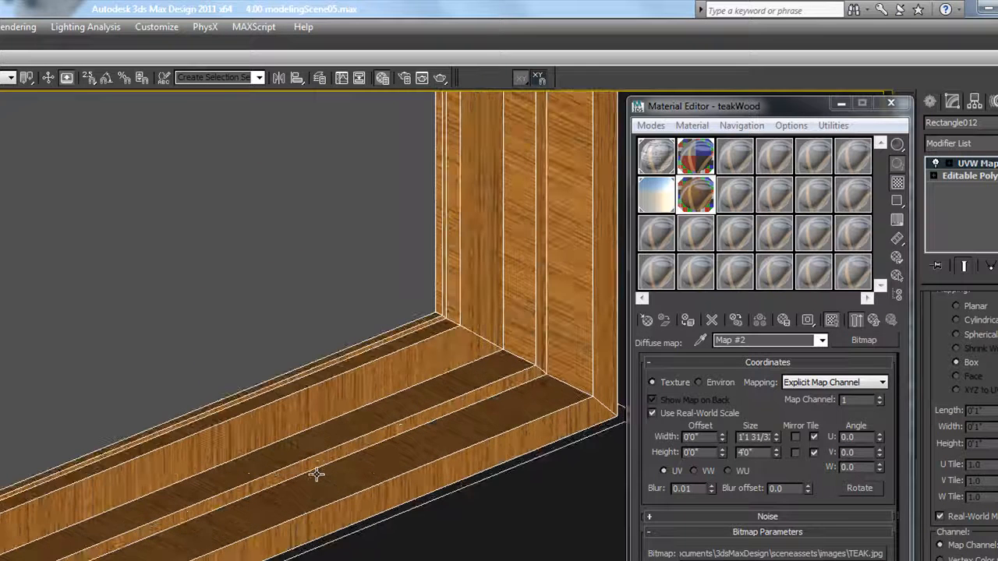
pyautogui.scroll(-1, 315, 471)
pyautogui.scroll(-4, 316, 477)
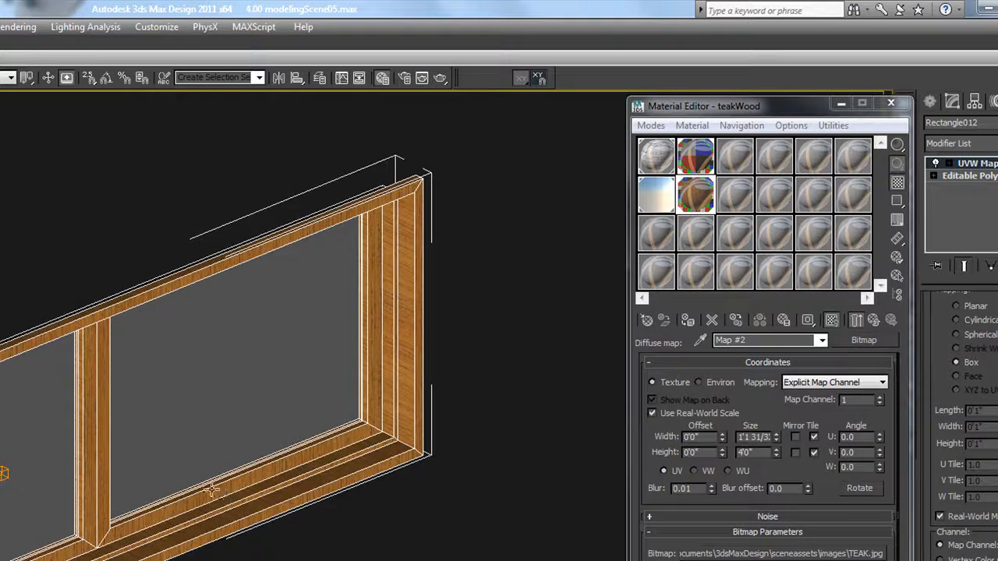
pyautogui.scroll(2, 221, 492)
pyautogui.moveTo(221, 492); pyautogui.dragTo(285, 440, button='middle')
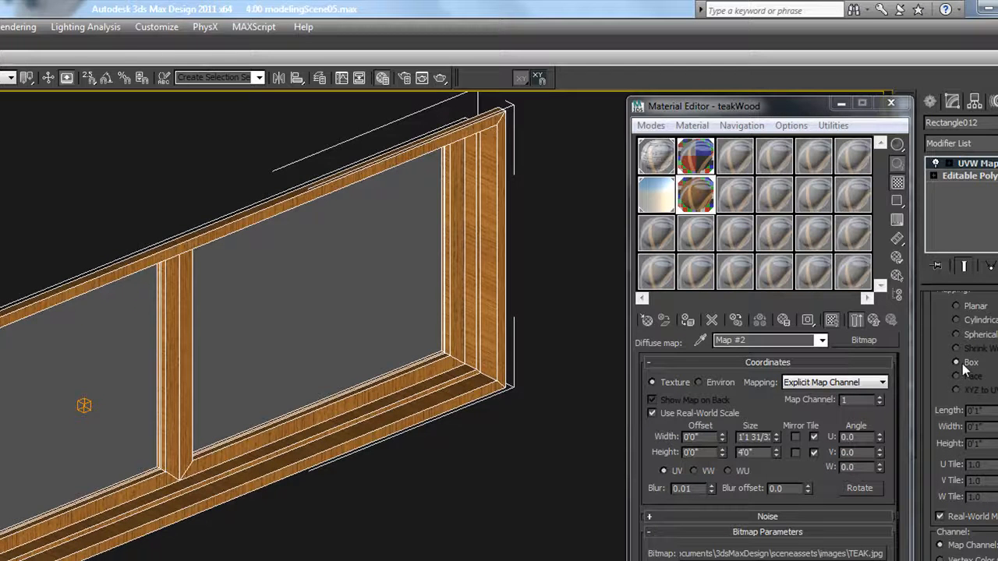
# Switch the viewport to the Front view with the whole window in sight.
pyautogui.scroll(-2, 255, 404)
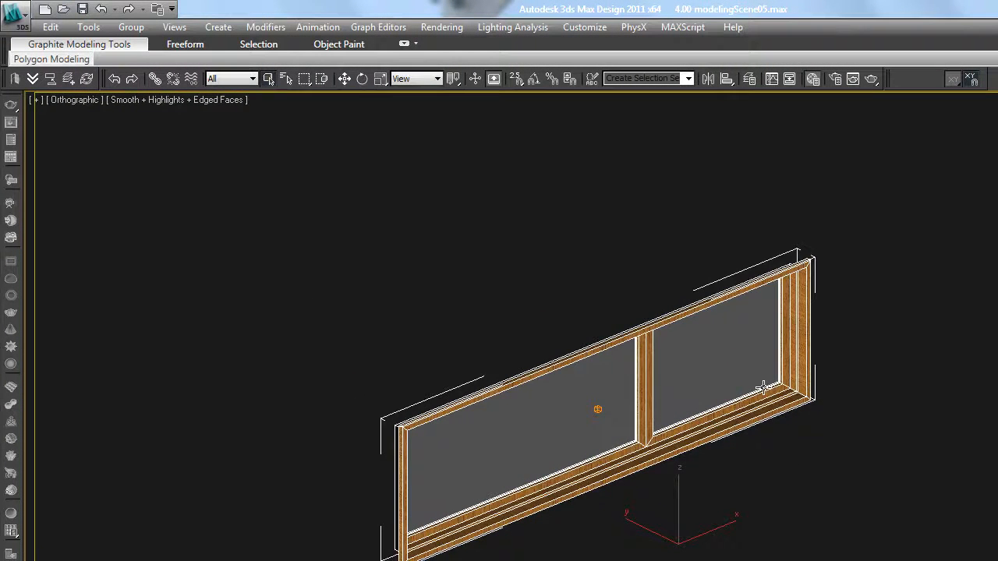
pyautogui.press('f')
pyautogui.scroll(-5, 761, 388)
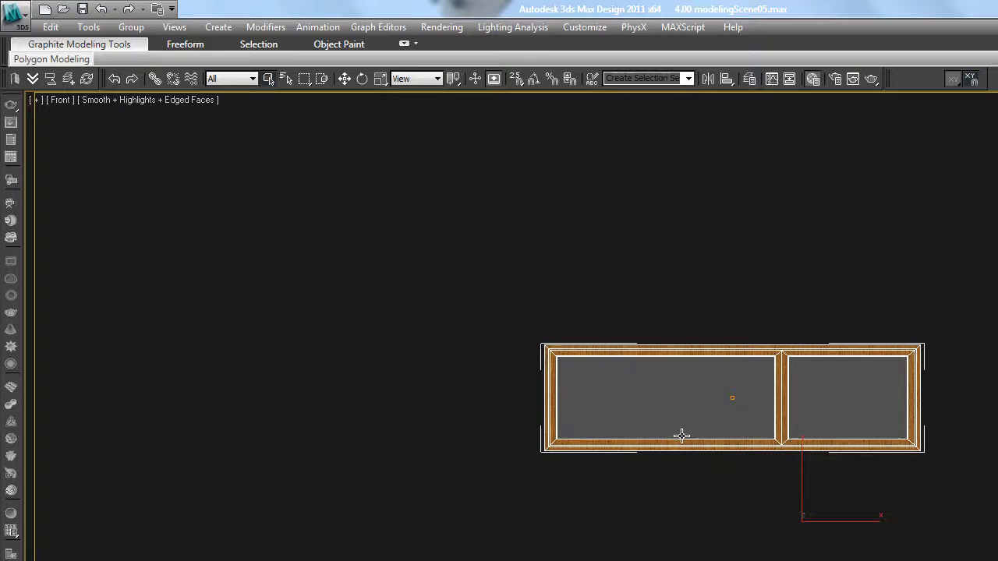
# Examine the wood grain on the window frame from the Top view and an angled orthographic view, including the rails and the middle mullion.
pyautogui.press('t')
pyautogui.scroll(-3, 681, 442)
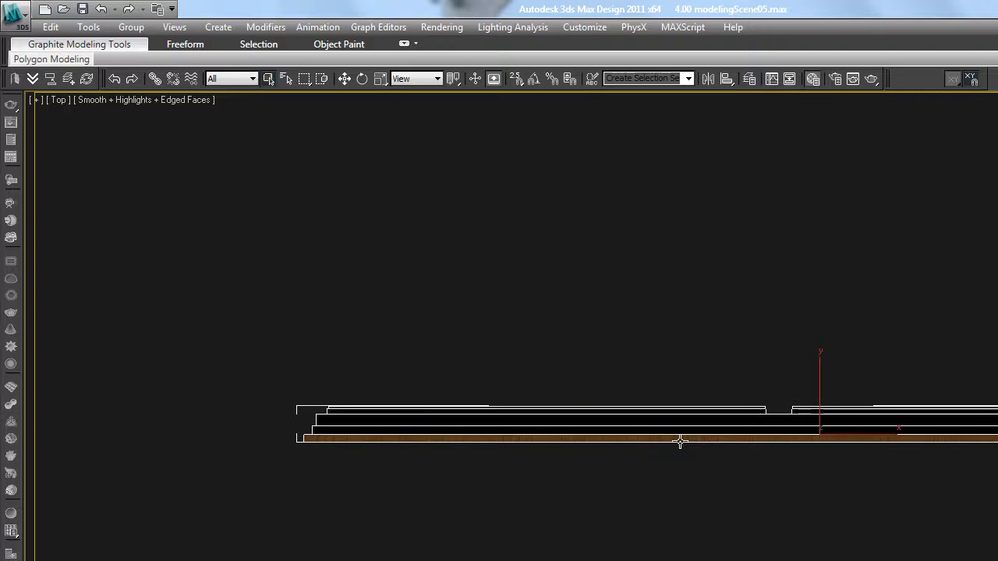
pyautogui.scroll(8, 680, 441)
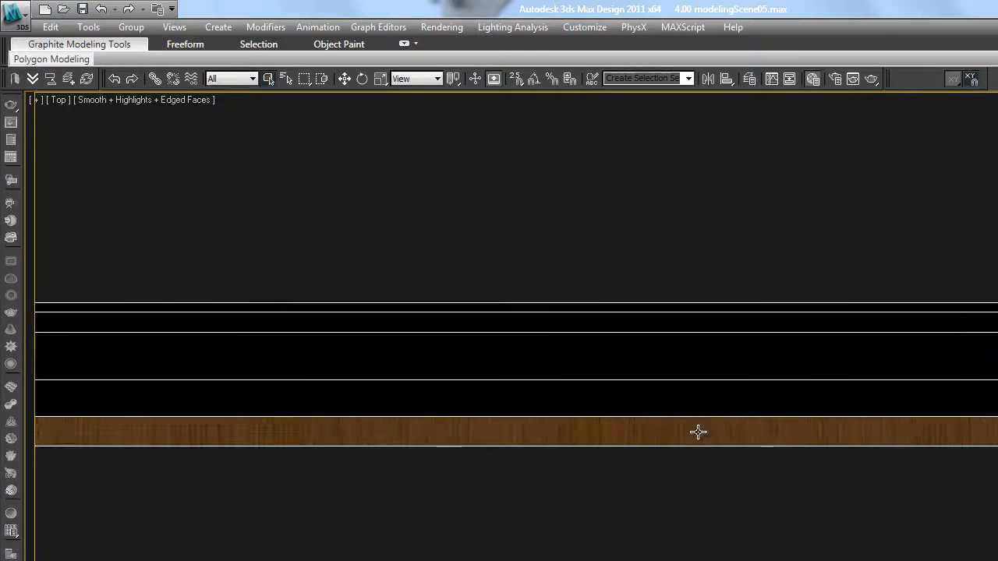
pyautogui.scroll(-5, 662, 450)
pyautogui.keyDown('alt'); pyautogui.moveTo(721, 378); pyautogui.dragTo(740, 357, button='middle'); pyautogui.keyUp('alt')
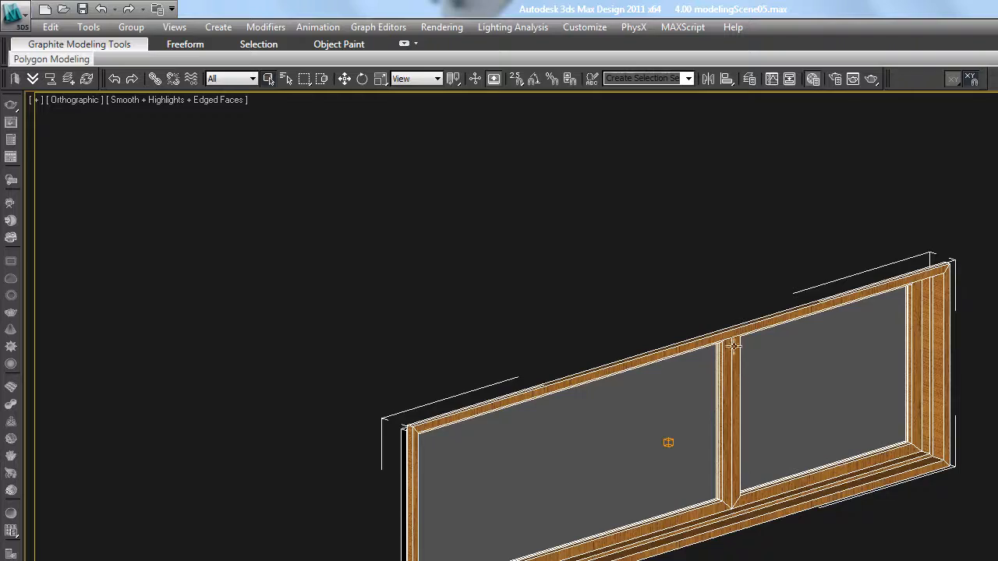
pyautogui.scroll(8, 706, 343)
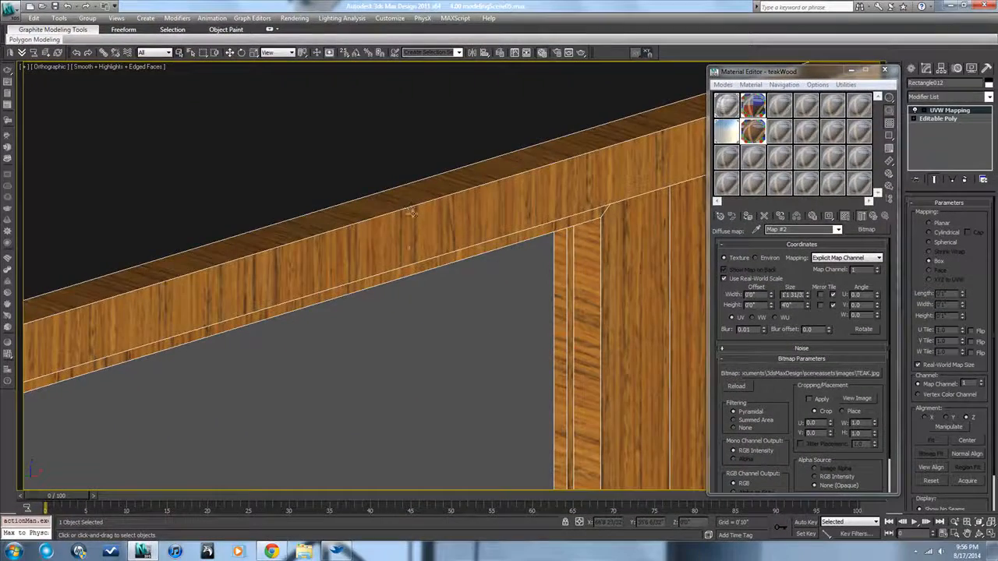
pyautogui.scroll(-5, 443, 223)
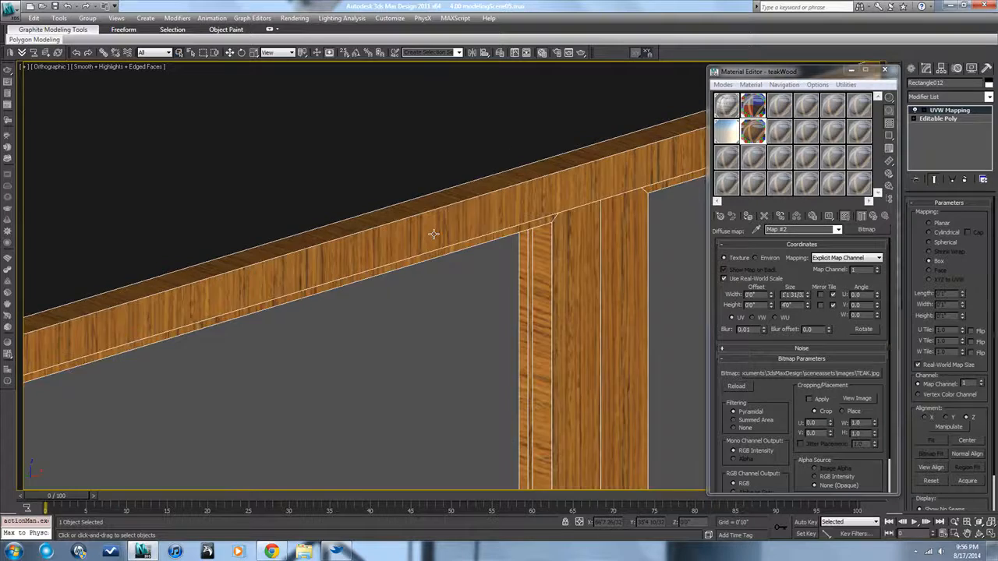
pyautogui.scroll(3, 422, 347)
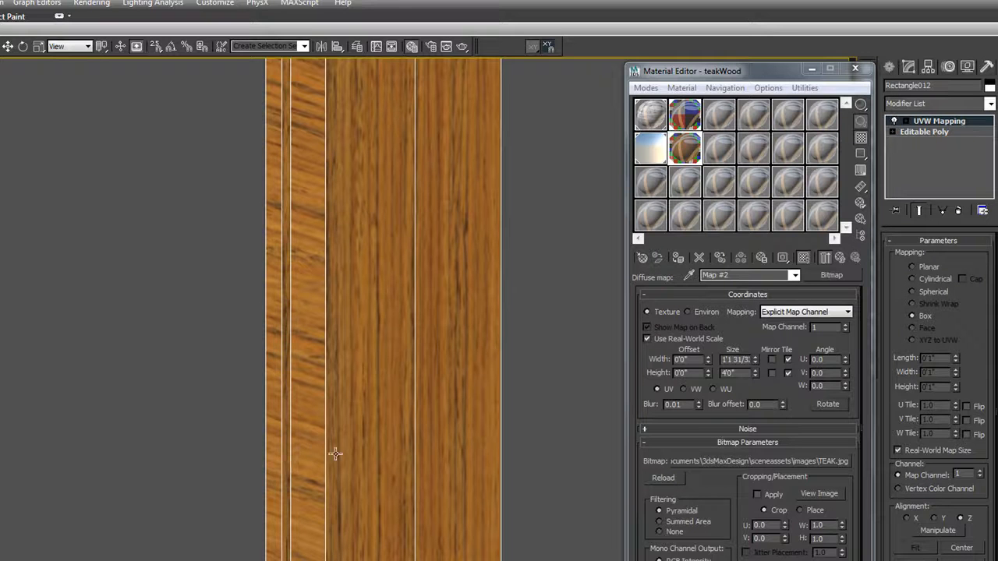
pyautogui.scroll(-3, 324, 462)
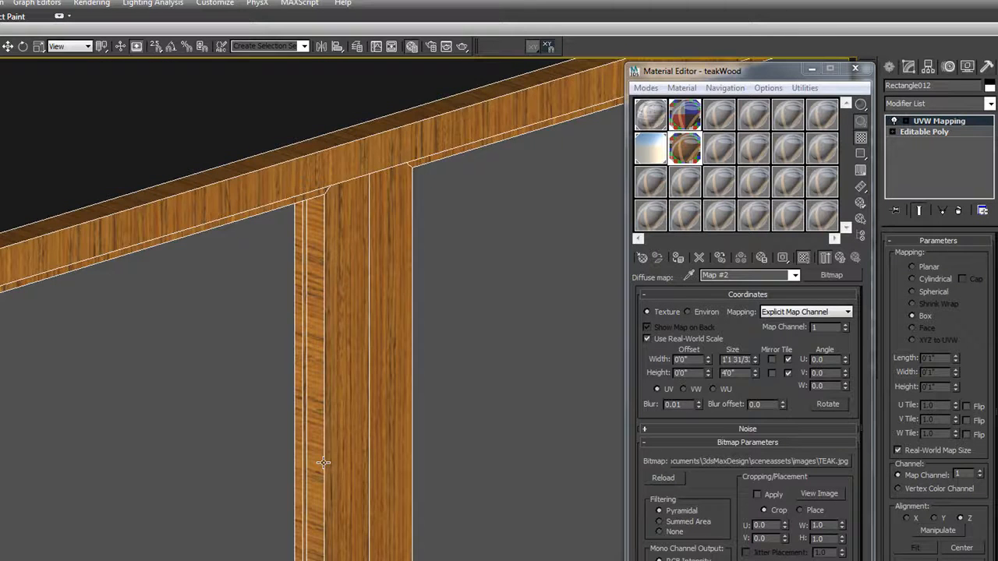
# Try X and Y alignment in the window's UVW Map modifier and check the grain direction across the frame.
pyautogui.click(907, 519)
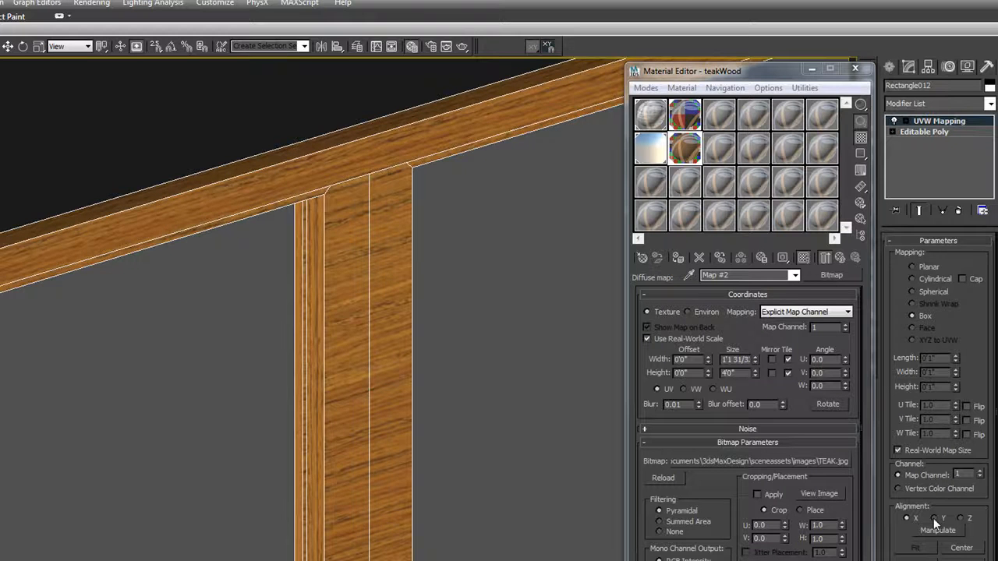
pyautogui.click(935, 519)
pyautogui.scroll(-2, 435, 461)
pyautogui.moveTo(433, 469); pyautogui.dragTo(404, 466, button='middle')
pyautogui.scroll(-5, 397, 479)
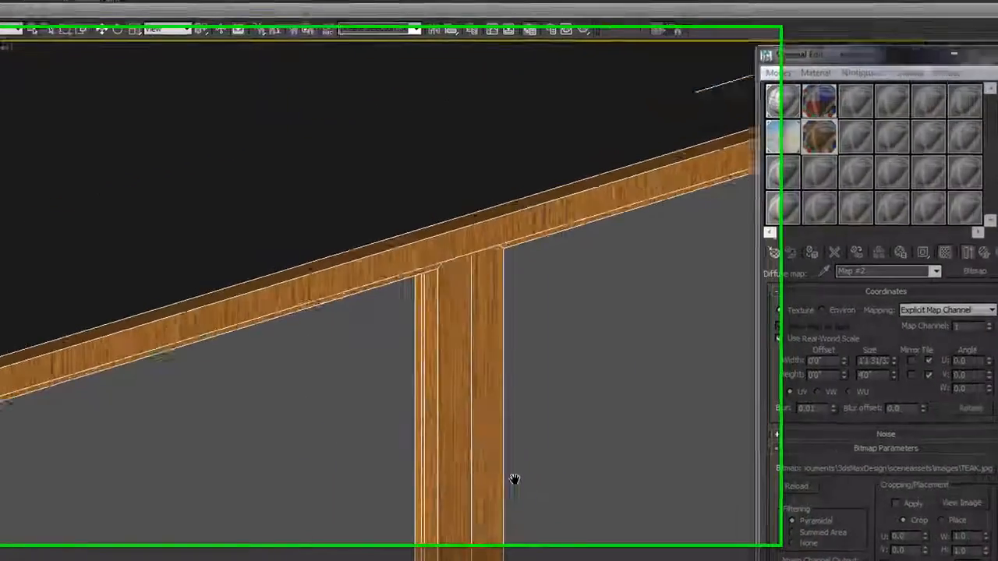
pyautogui.scroll(-5, 721, 507)
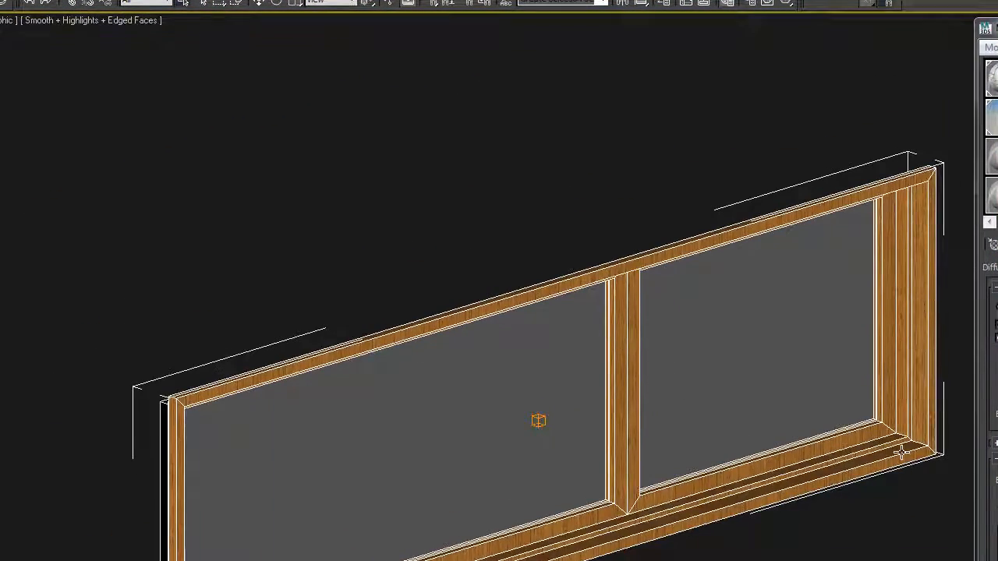
pyautogui.scroll(6, 928, 446)
pyautogui.scroll(-5, 928, 446)
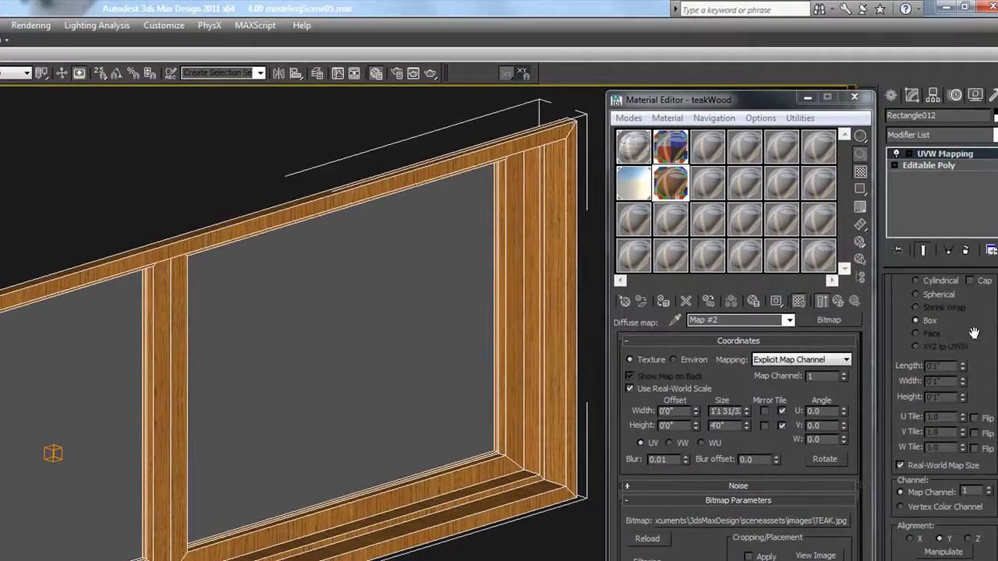
# Try Planar mapping in the window's UVW Map modifier with its gizmo aligned to X and to Y.
pyautogui.moveTo(973, 334); pyautogui.dragTo(974, 450)
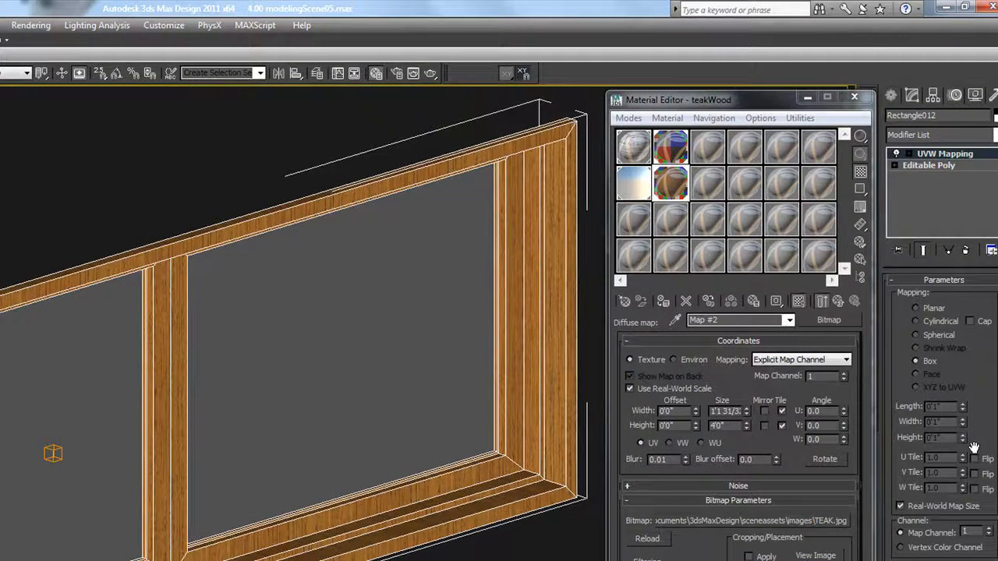
pyautogui.click(916, 309)
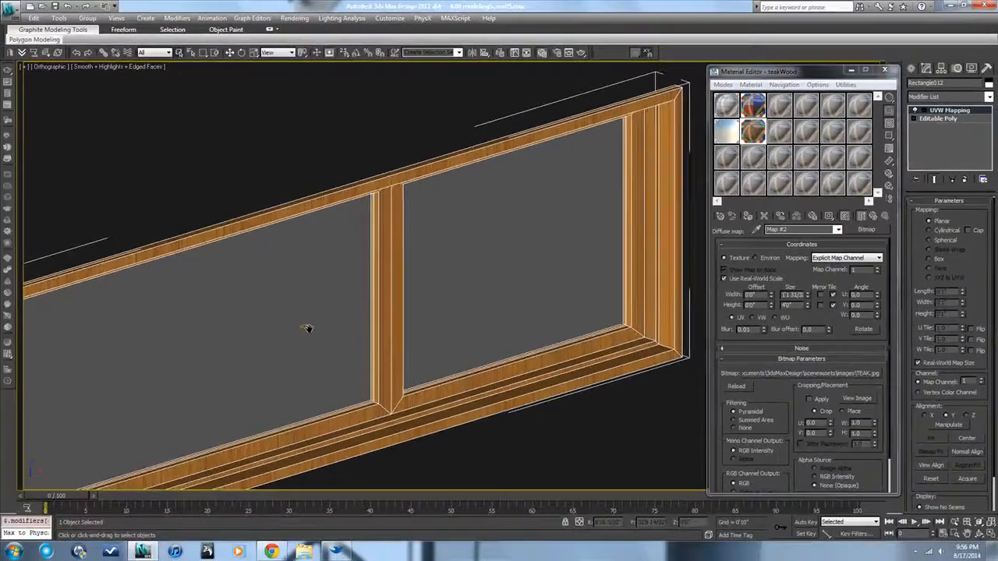
pyautogui.scroll(5, 124, 417)
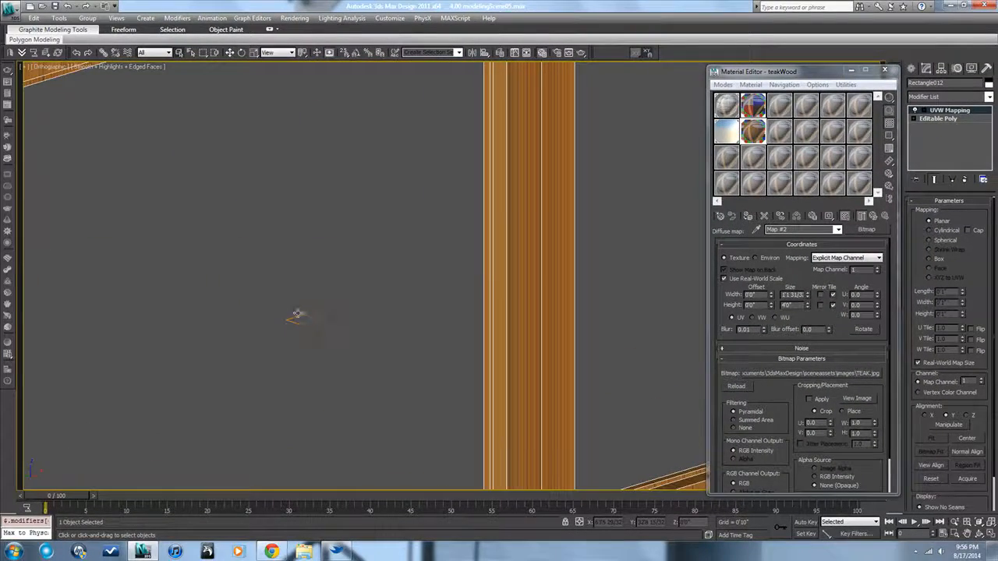
pyautogui.click(926, 418)
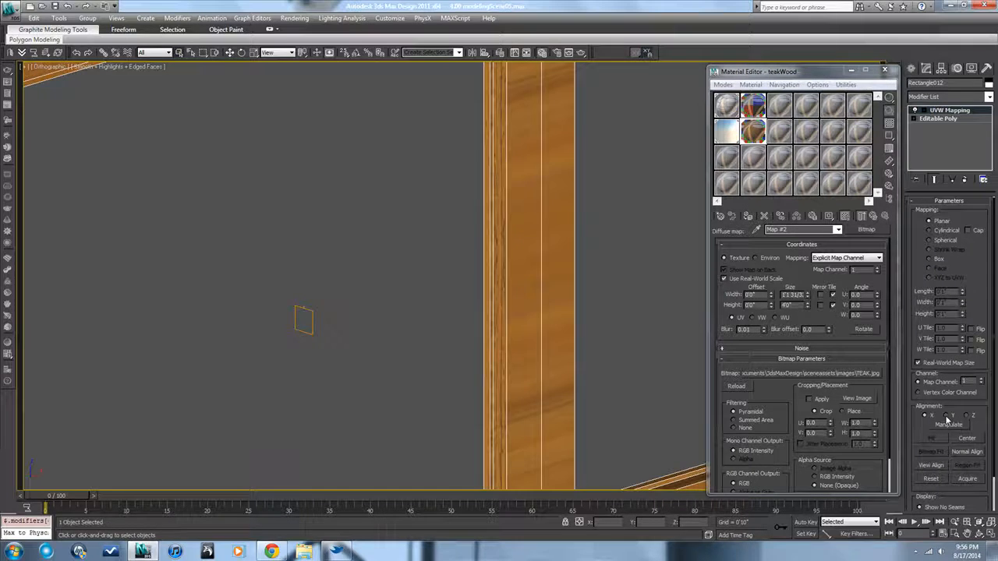
pyautogui.click(967, 417)
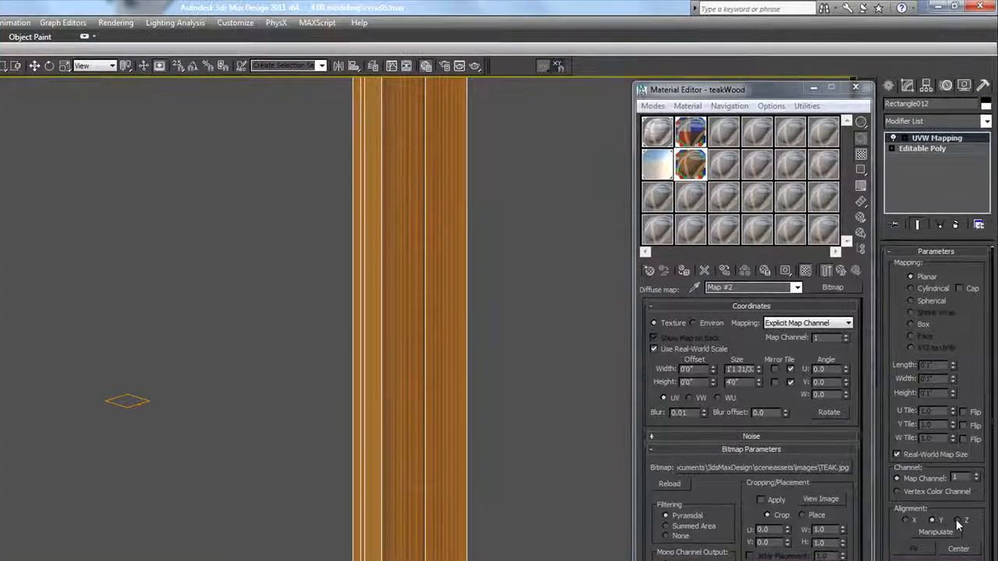
# Set the UVW Map modifier's alignment to Z and inspect the grain where the mullion meets the lower rail.
pyautogui.click(958, 522)
pyautogui.scroll(-4, 400, 436)
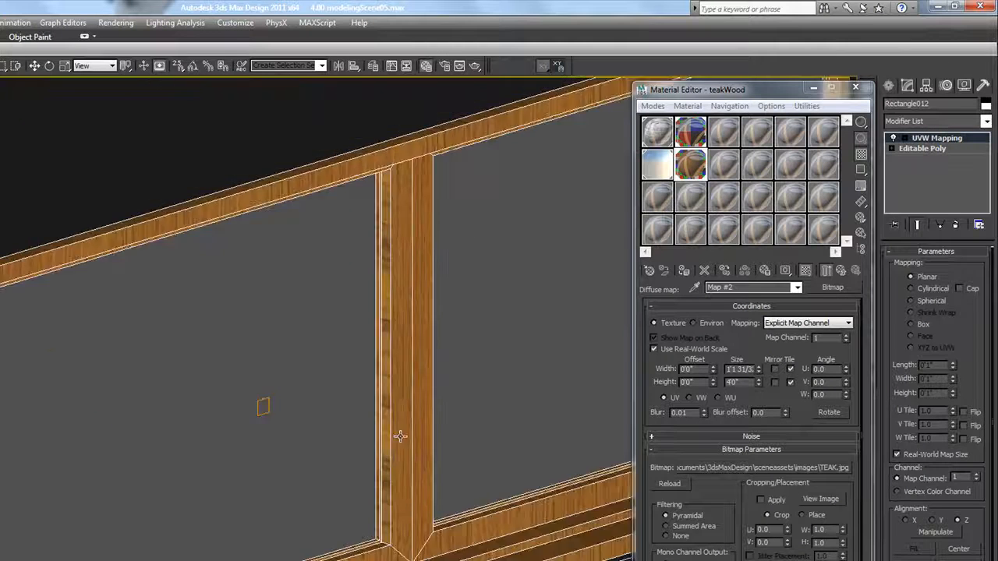
pyautogui.scroll(-4, 399, 436)
pyautogui.scroll(5, 421, 436)
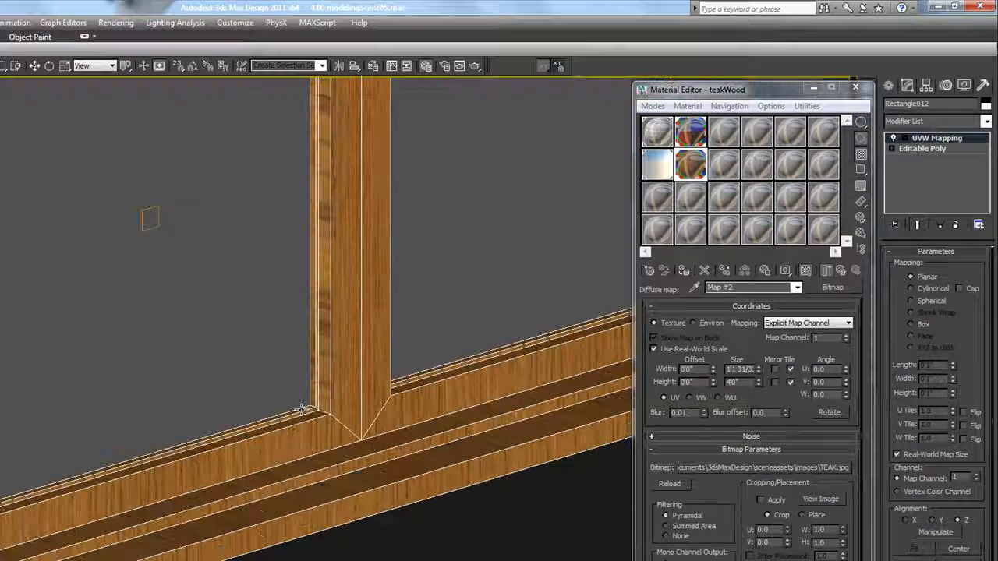
pyautogui.scroll(4, 324, 420)
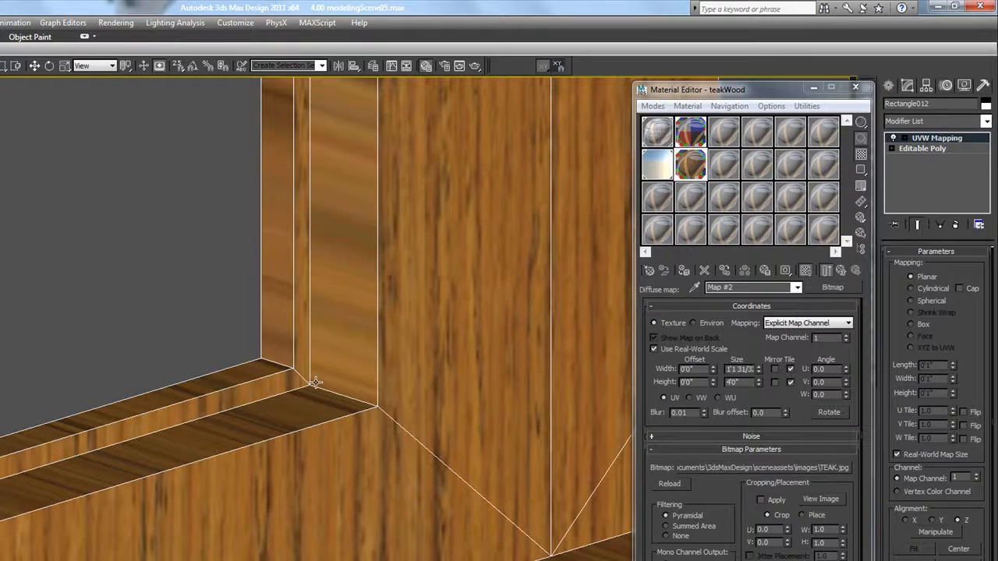
pyautogui.scroll(-1, 315, 382)
pyautogui.scroll(-8, 315, 382)
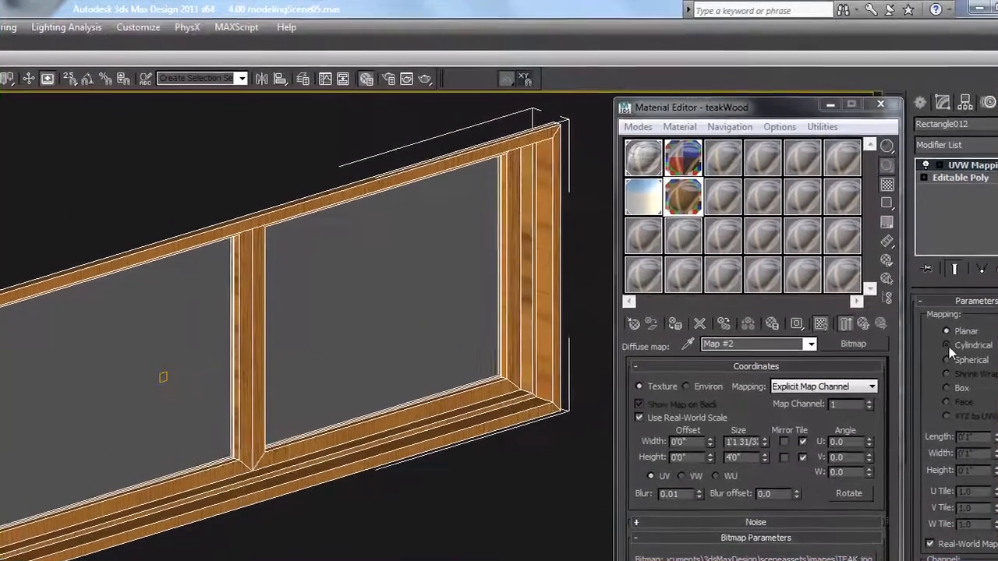
# Try Cylindrical mapping on the window and inspect the gizmo and the grain on the frame.
pyautogui.click(911, 289)
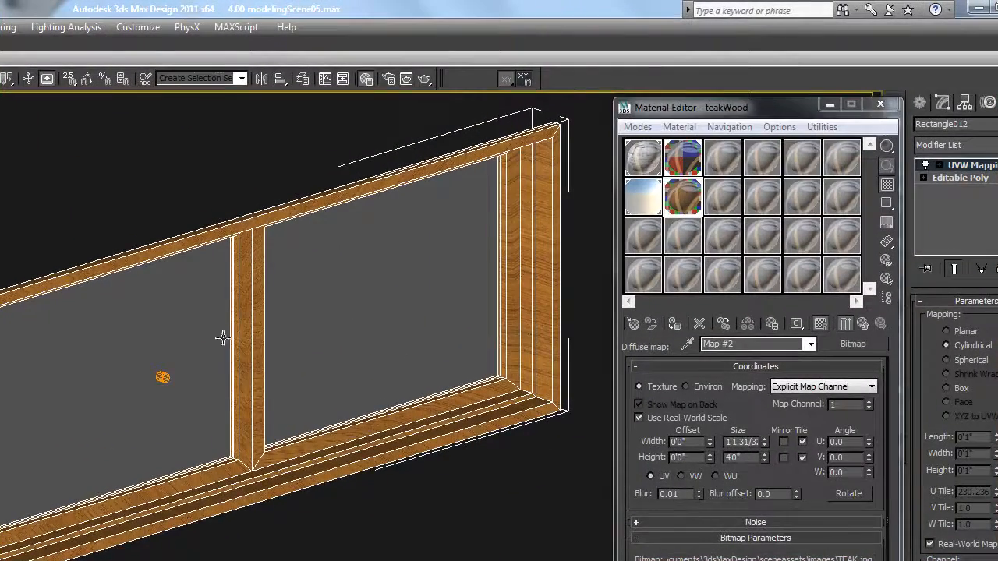
pyautogui.moveTo(165, 391); pyautogui.dragTo(164, 380, button='middle')
pyautogui.scroll(15, 164, 379)
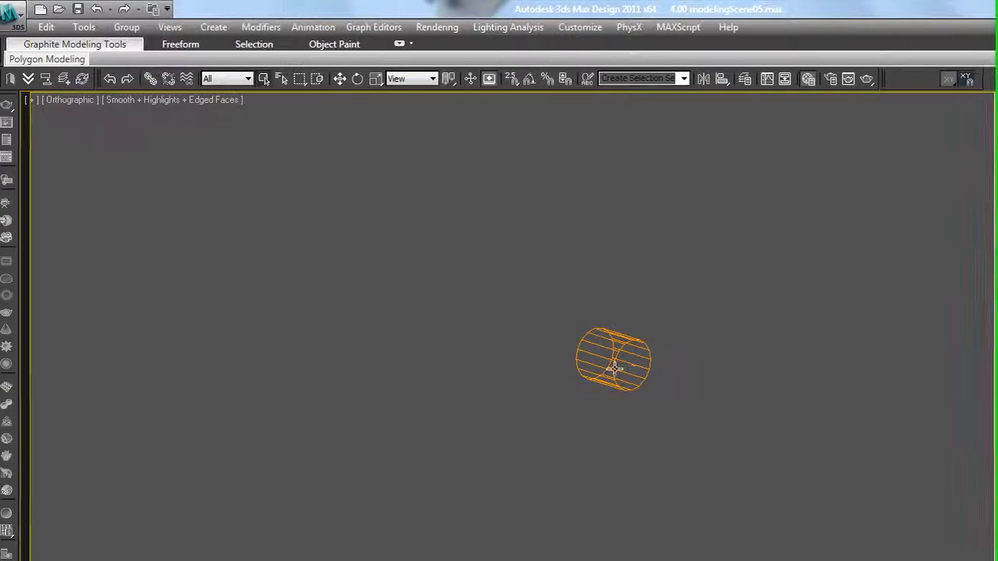
pyautogui.scroll(-7, 890, 468)
pyautogui.moveTo(917, 447); pyautogui.dragTo(853, 482, button='middle')
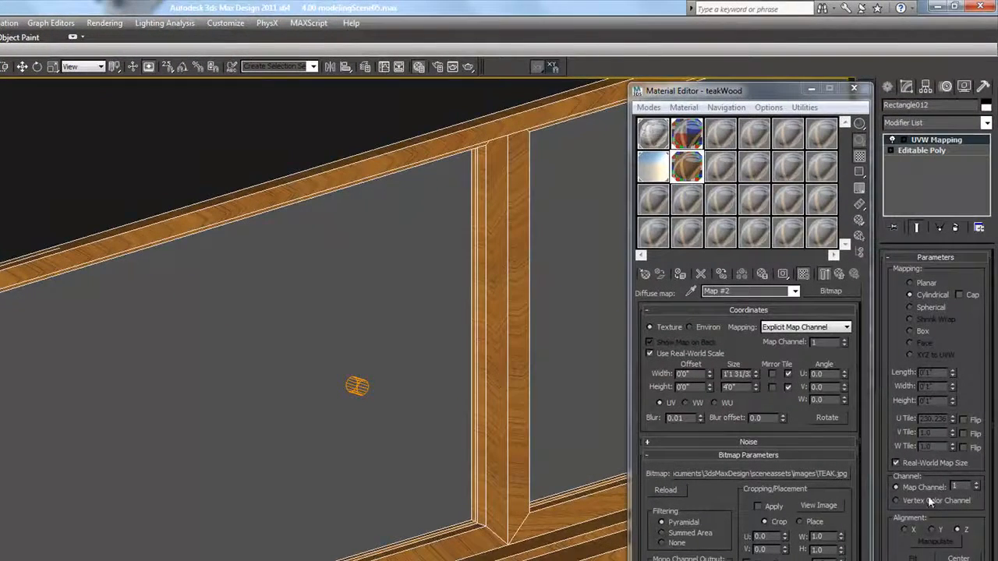
# Try Spherical mapping on the window, return the UVW Map modifier to Box and check the grain.
pyautogui.click(910, 307)
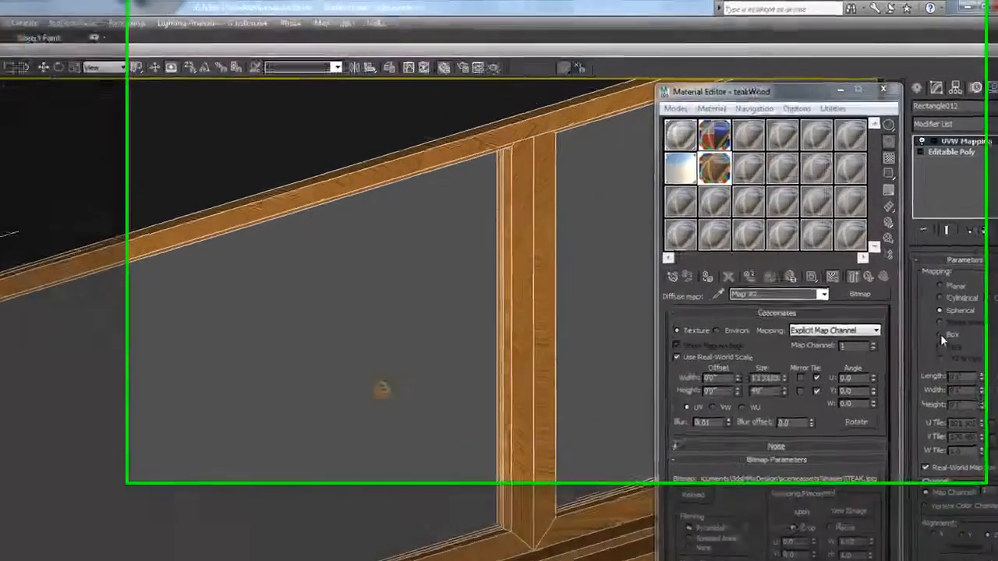
pyautogui.click(926, 261)
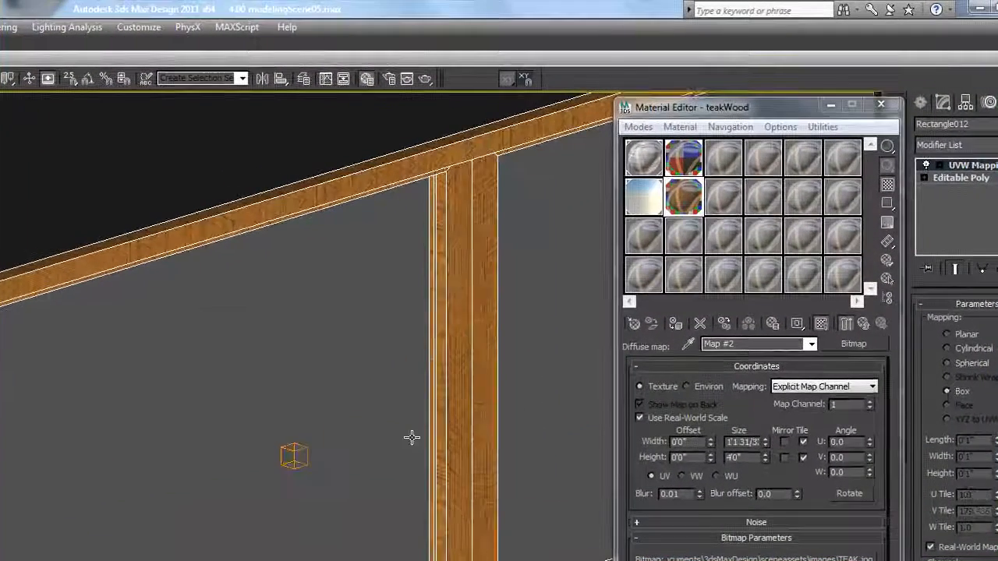
pyautogui.moveTo(313, 430); pyautogui.dragTo(287, 436, button='middle')
pyautogui.scroll(-2, 288, 436)
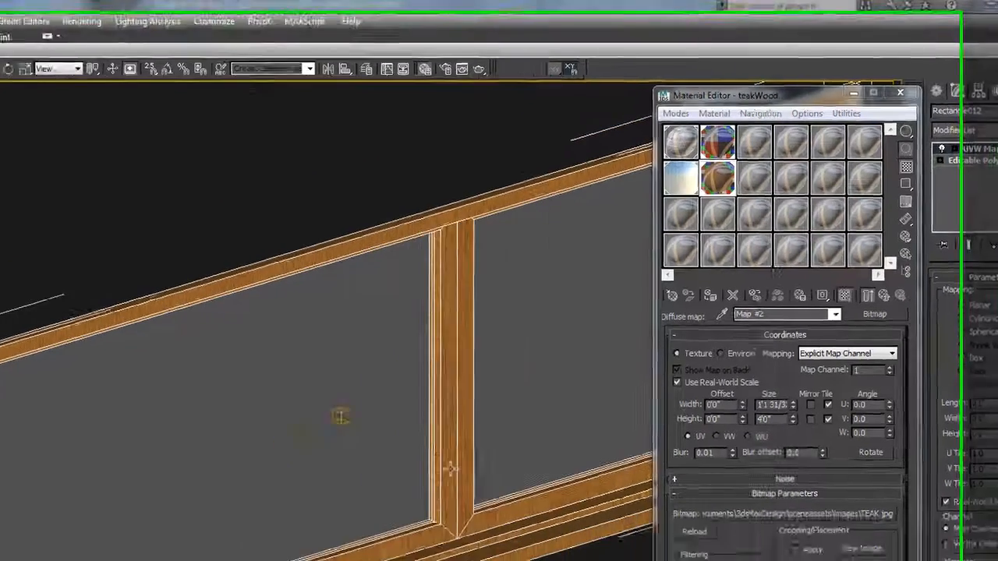
pyautogui.scroll(-3, 395, 511)
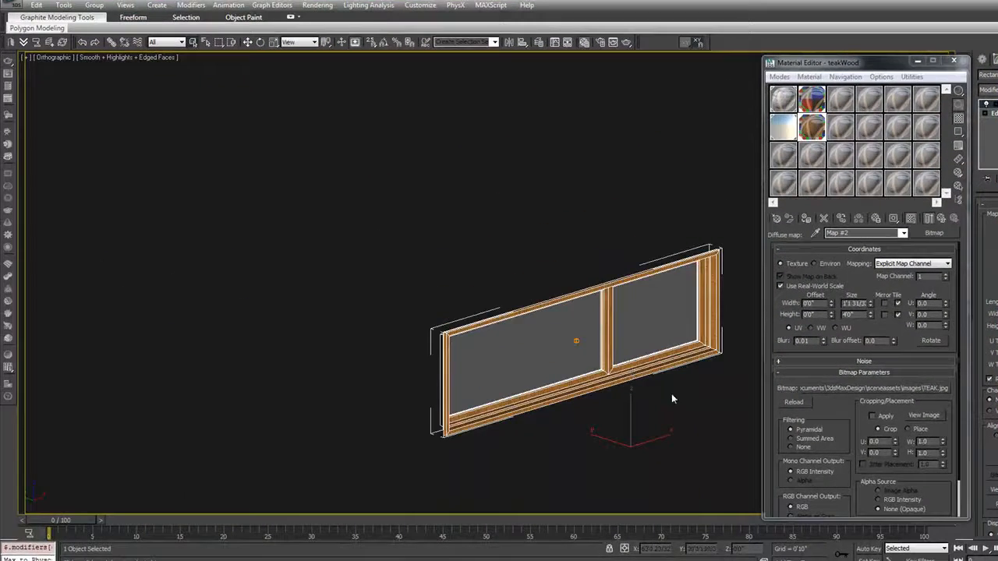
# Turn off edged faces in the viewport and reselect the window frame after viewing it from the other side.
pyautogui.click(672, 394)
pyautogui.scroll(4, 671, 390)
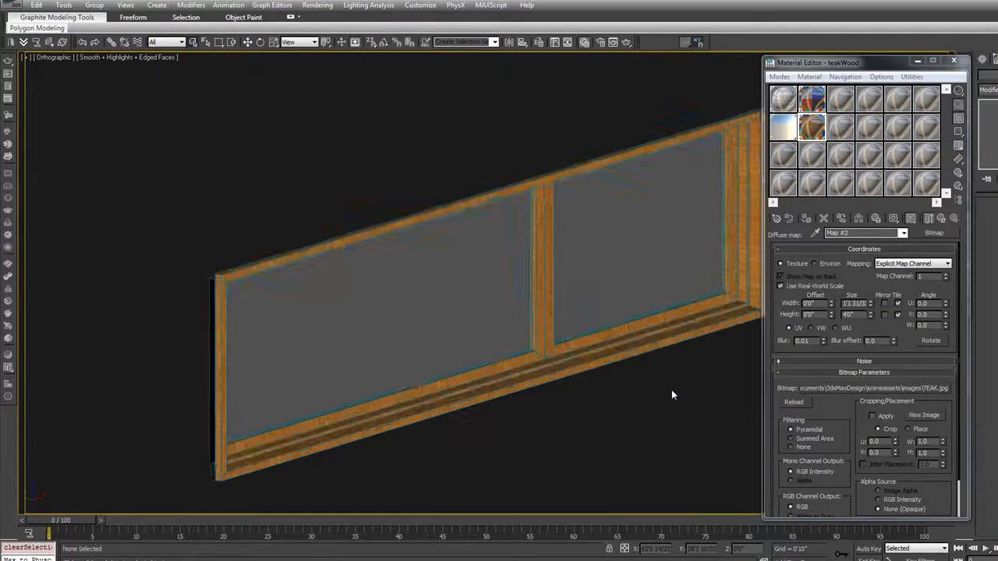
pyautogui.press('F4')
pyautogui.moveTo(672, 389); pyautogui.dragTo(505, 365, button='middle')
pyautogui.click(597, 345)
# Show the rest of the house around the window again and examine the teak frames on the facade windows.
pyautogui.scroll(-5, 602, 366)
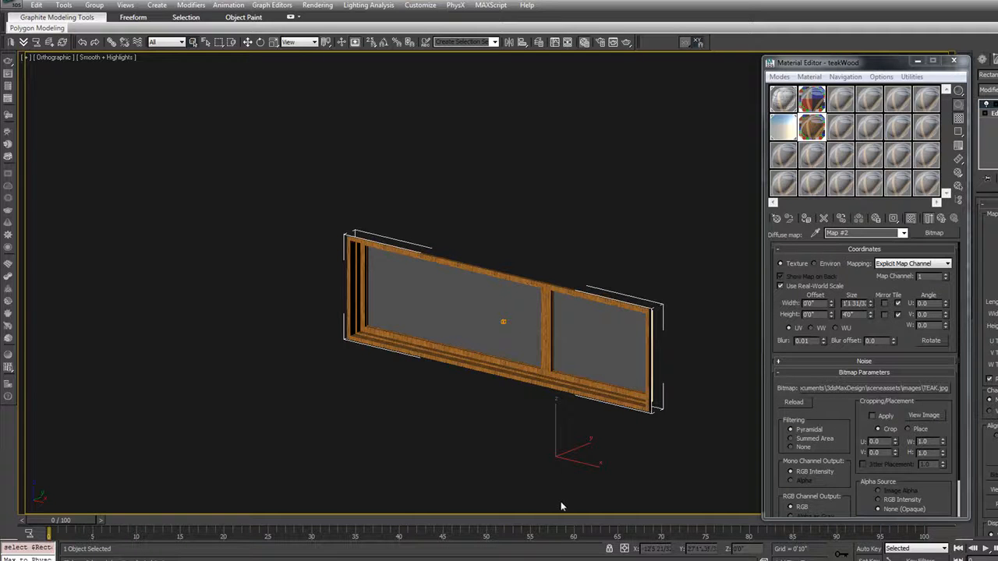
pyautogui.scroll(-2, 561, 461)
pyautogui.moveTo(563, 464); pyautogui.dragTo(521, 418)
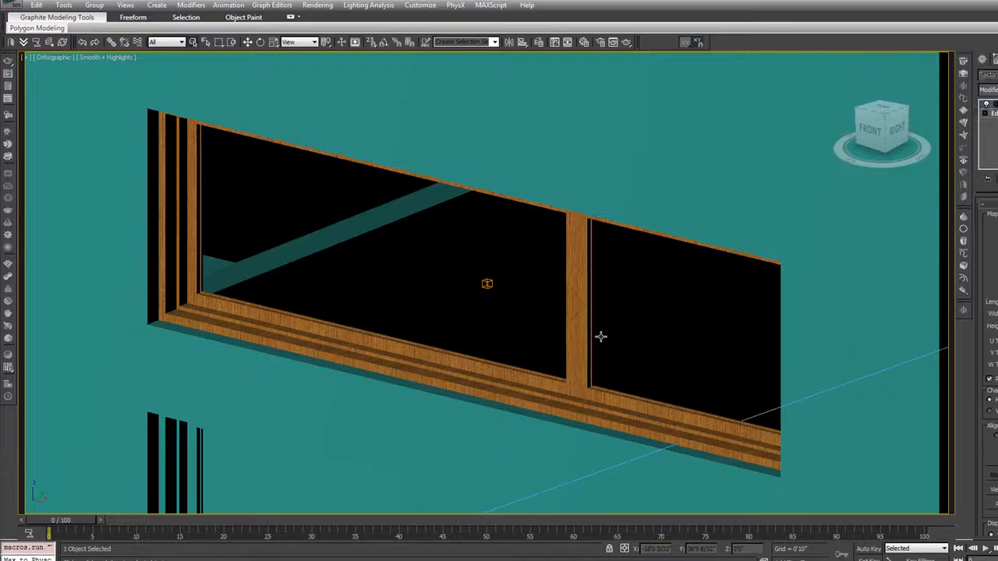
pyautogui.scroll(-5, 600, 336)
pyautogui.scroll(-10, 601, 336)
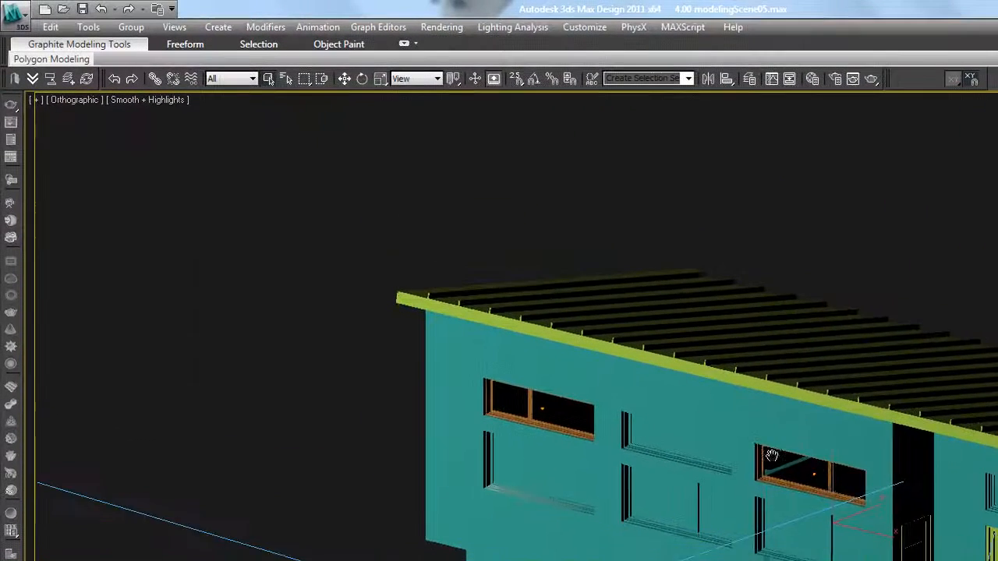
pyautogui.moveTo(771, 456); pyautogui.dragTo(858, 472, button='middle')
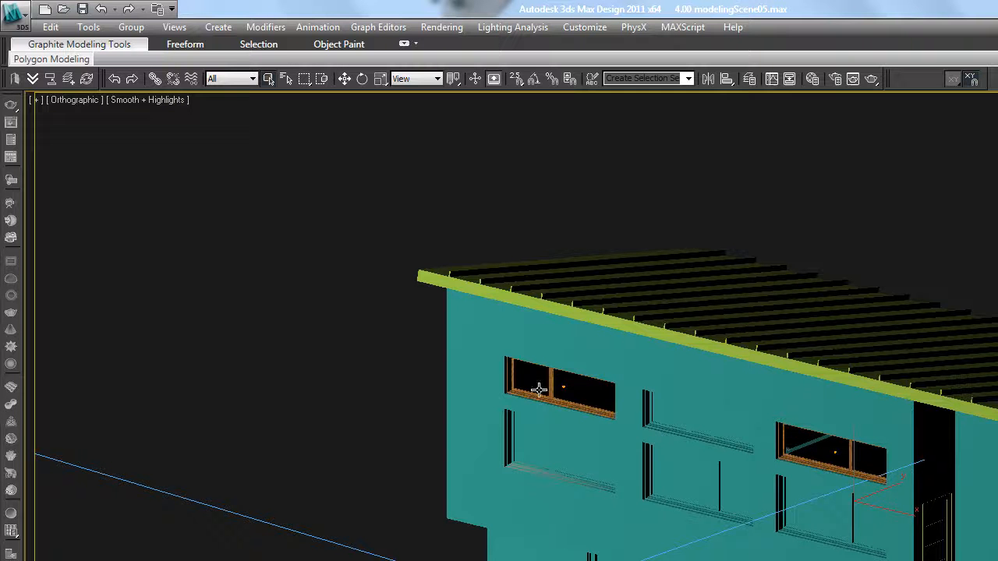
pyautogui.scroll(5, 825, 449)
pyautogui.scroll(3, 825, 449)
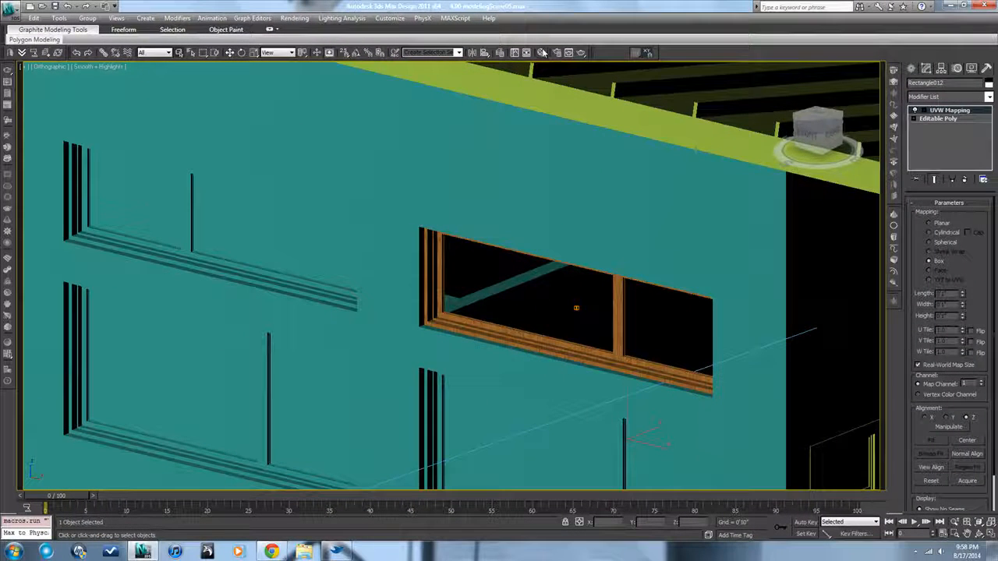
# Open the Material Editor and reselect the teak-framed upper window nearest the facade's dark opening.
pyautogui.click(542, 52)
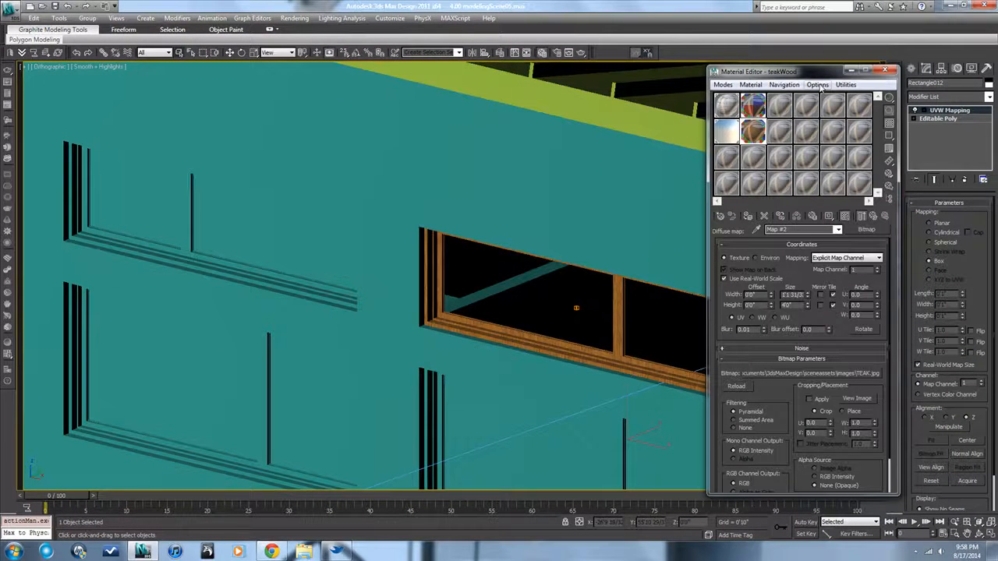
pyautogui.click(819, 85)
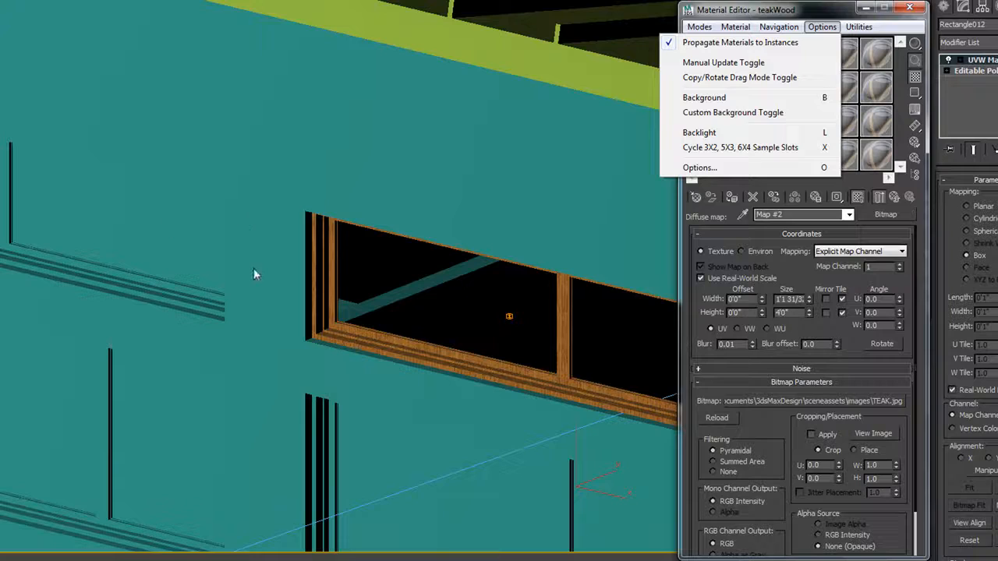
pyautogui.click(254, 268)
pyautogui.scroll(-1, 253, 268)
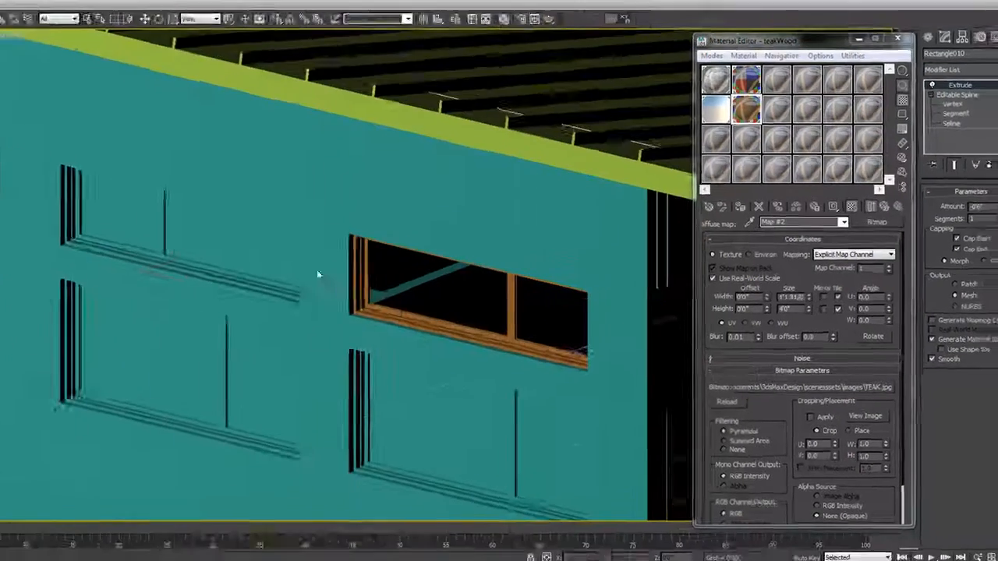
pyautogui.scroll(-1, 254, 268)
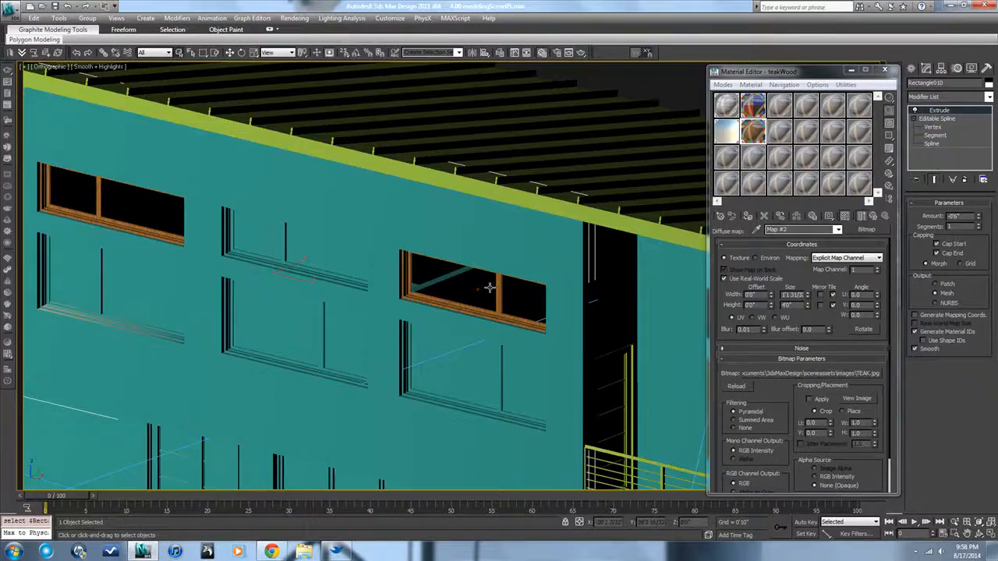
pyautogui.click(489, 287)
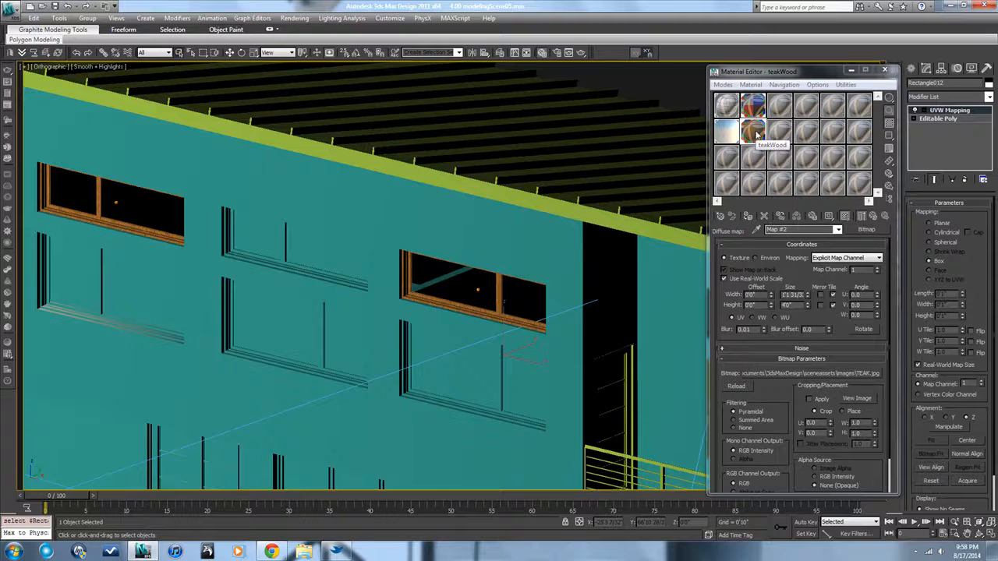
pyautogui.click(814, 85)
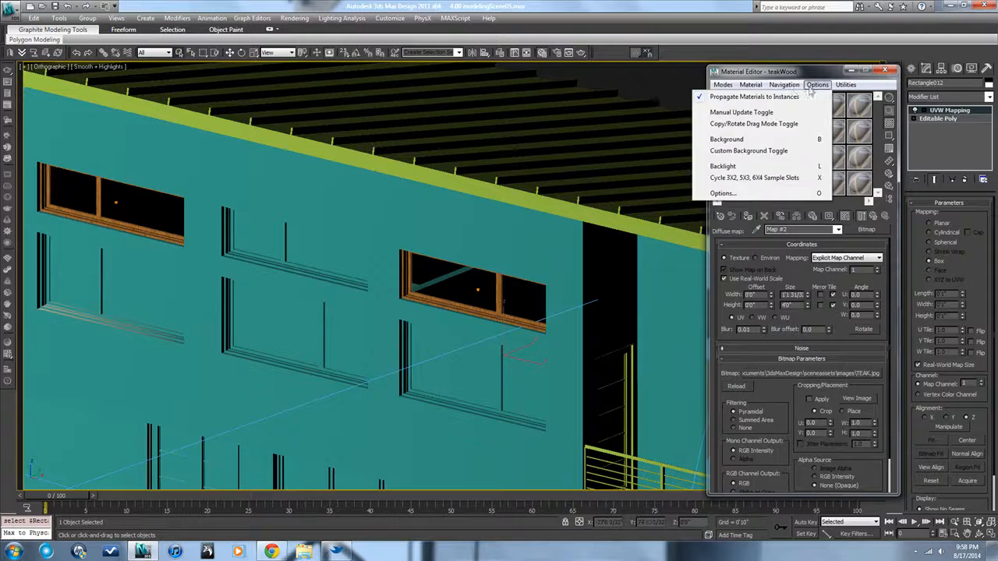
pyautogui.click(822, 72)
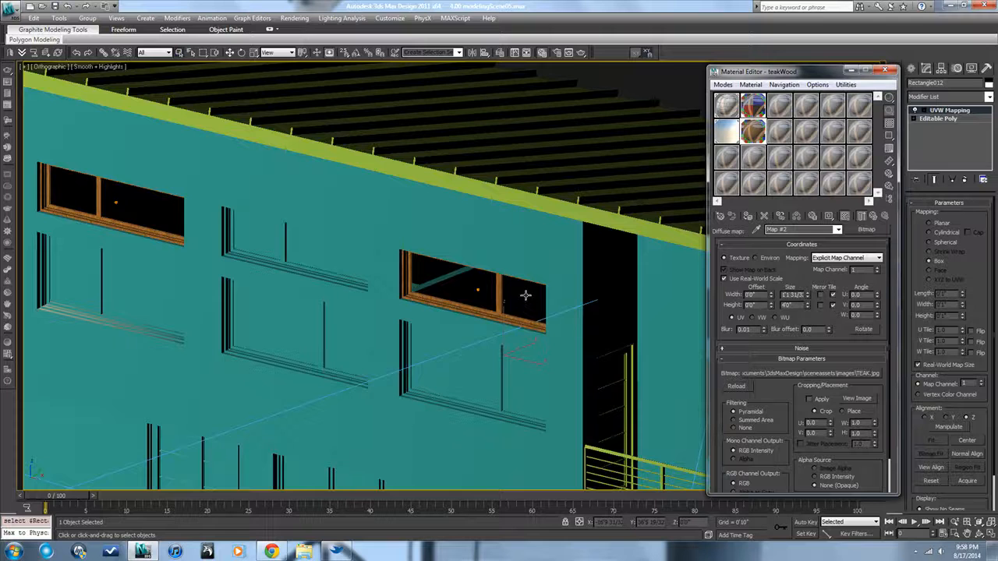
# Pick the window's Multi/Sub-Object material from the frame into an empty sample slot.
pyautogui.scroll(4, 523, 301)
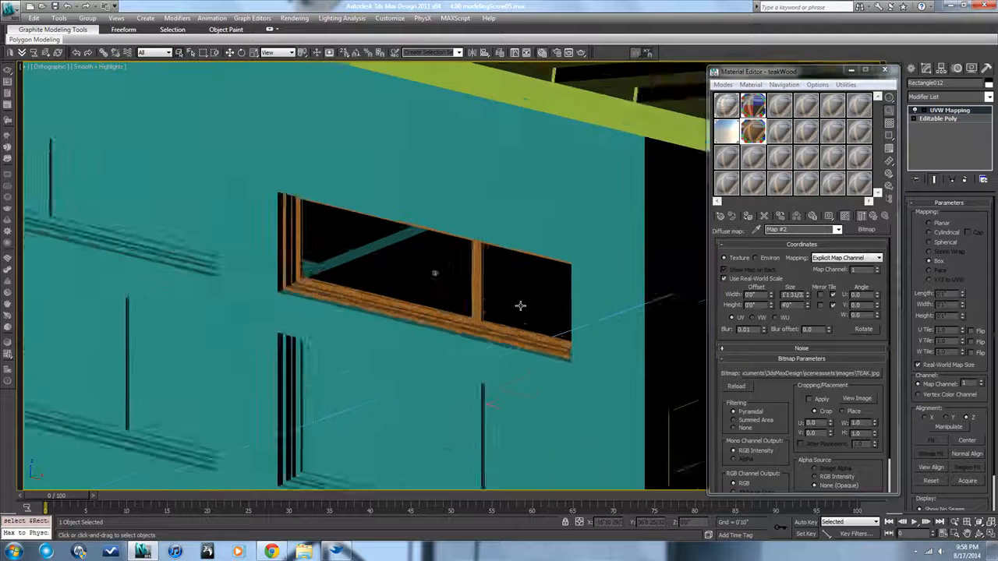
pyautogui.scroll(2, 520, 306)
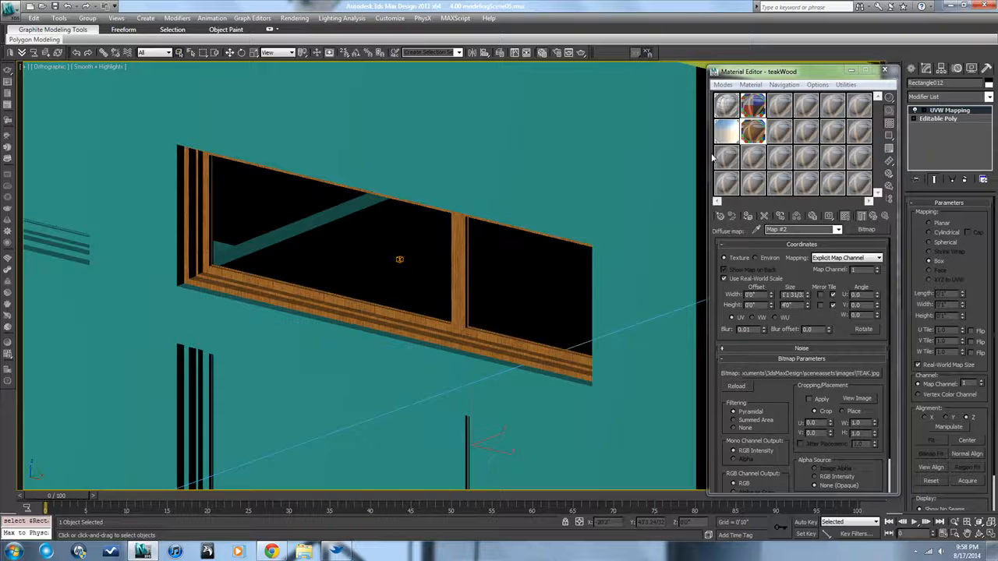
pyautogui.click(788, 111)
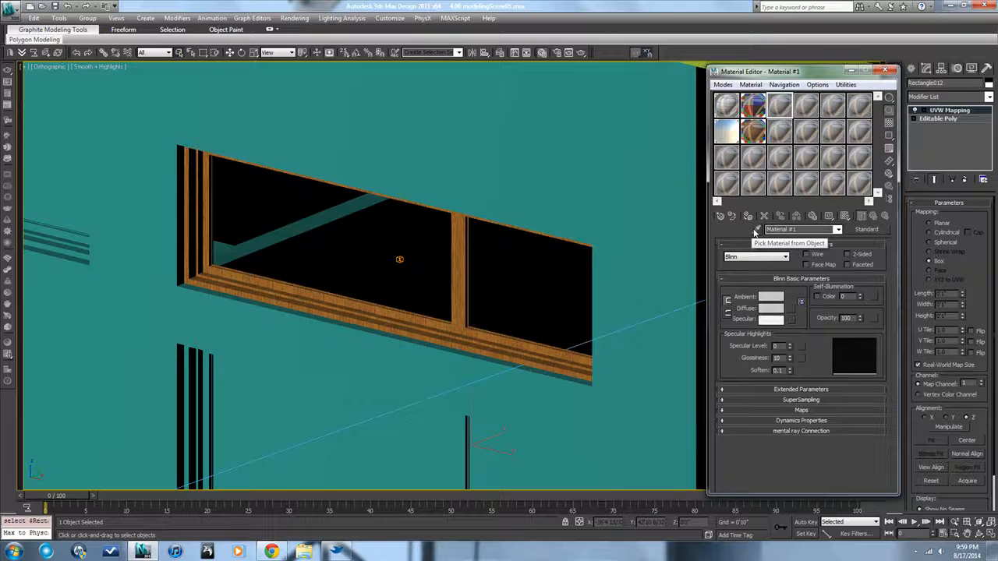
pyautogui.click(756, 231)
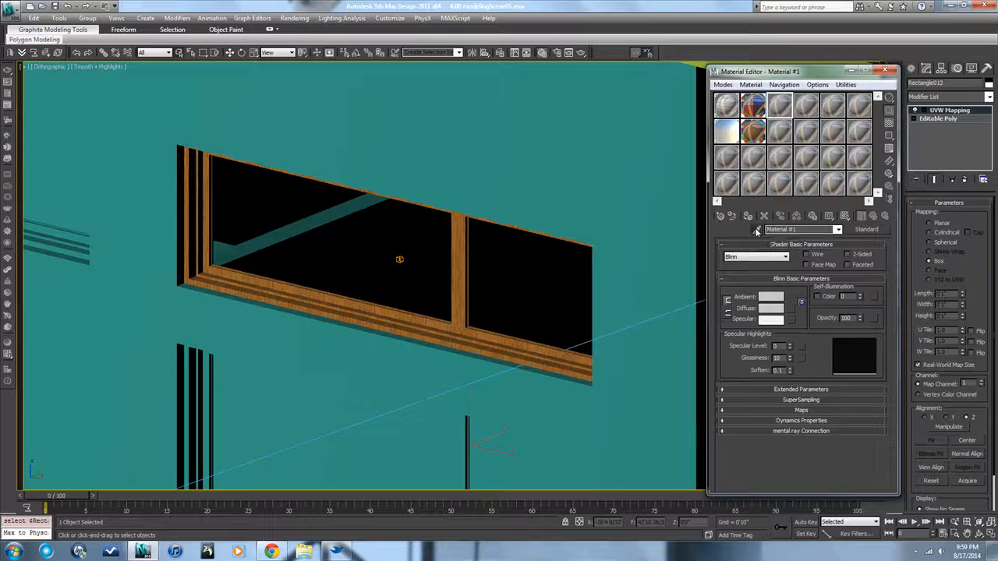
pyautogui.click(447, 313)
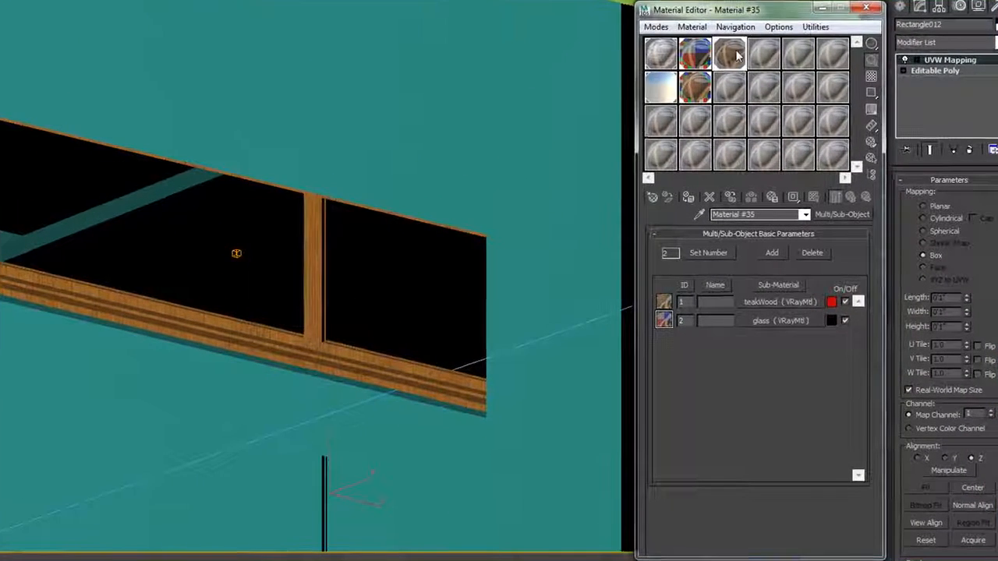
# Examine the picked material in an enlarged preview and look through the Standard material types without changing its type.
pyautogui.doubleClick(784, 106)
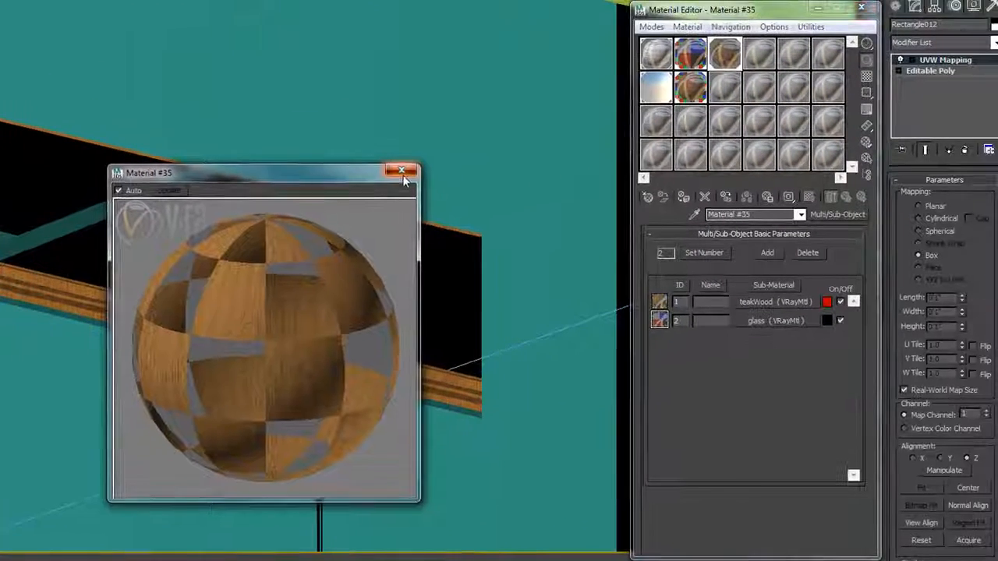
pyautogui.click(635, 100)
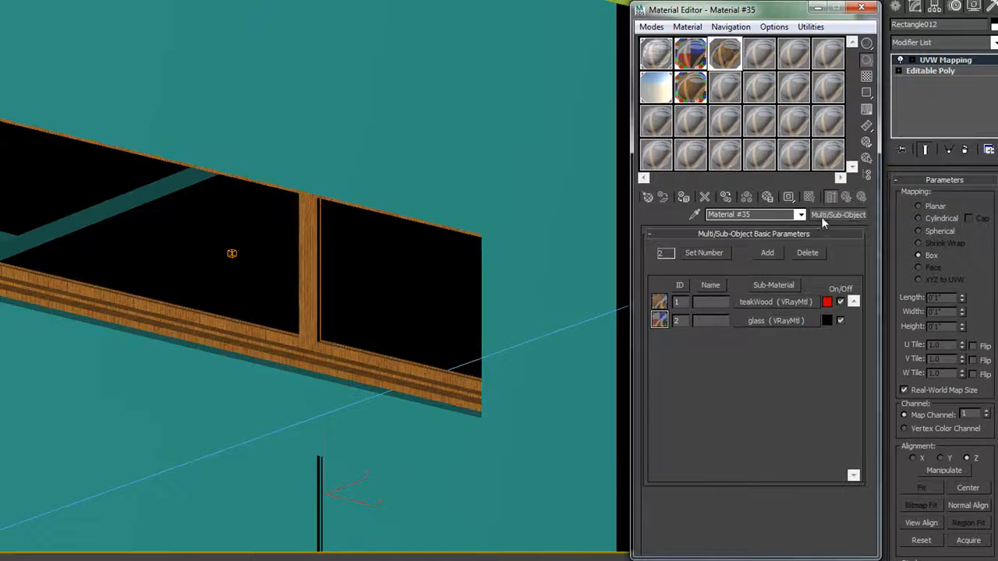
pyautogui.click(821, 216)
pyautogui.click(264, 158)
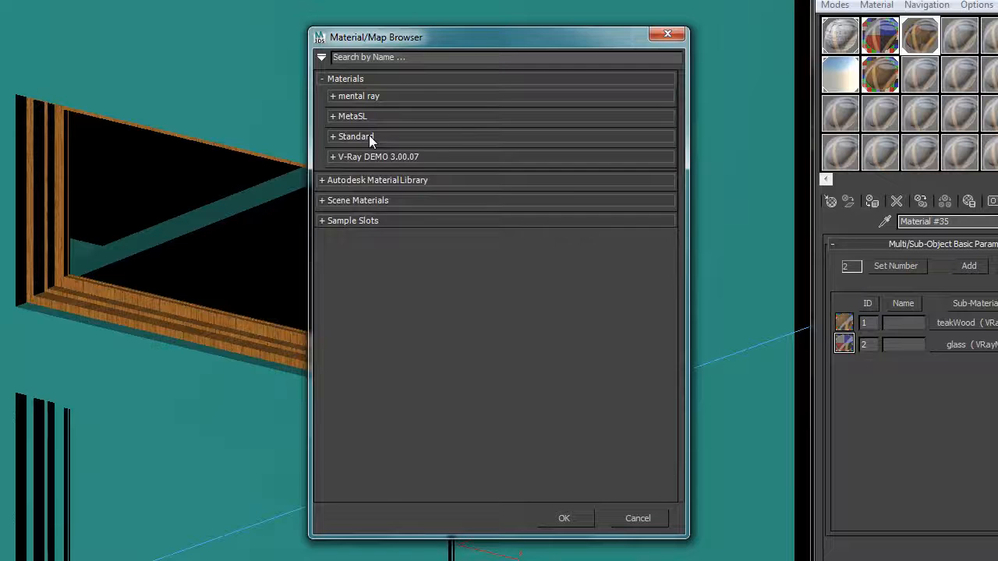
pyautogui.click(248, 141)
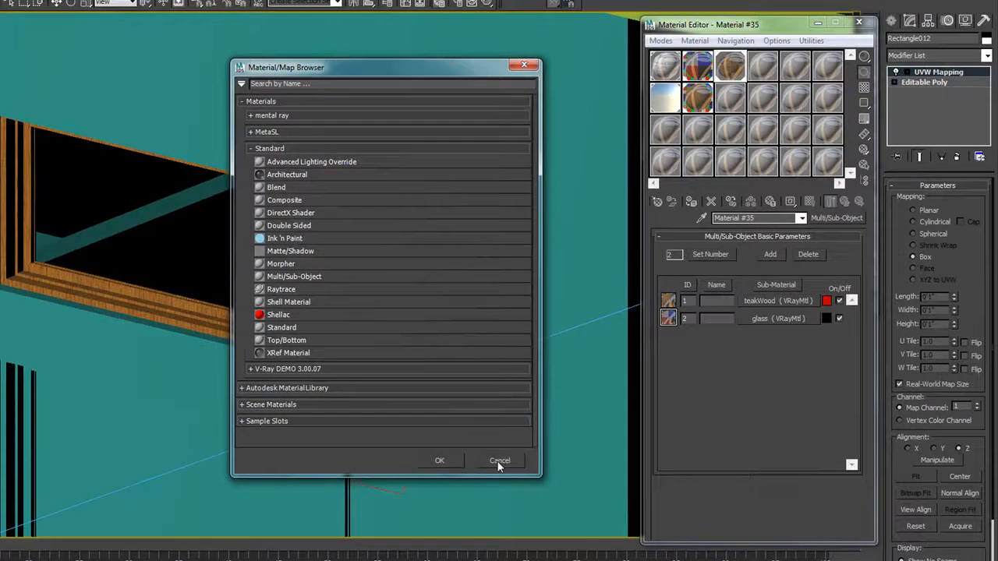
pyautogui.click(638, 518)
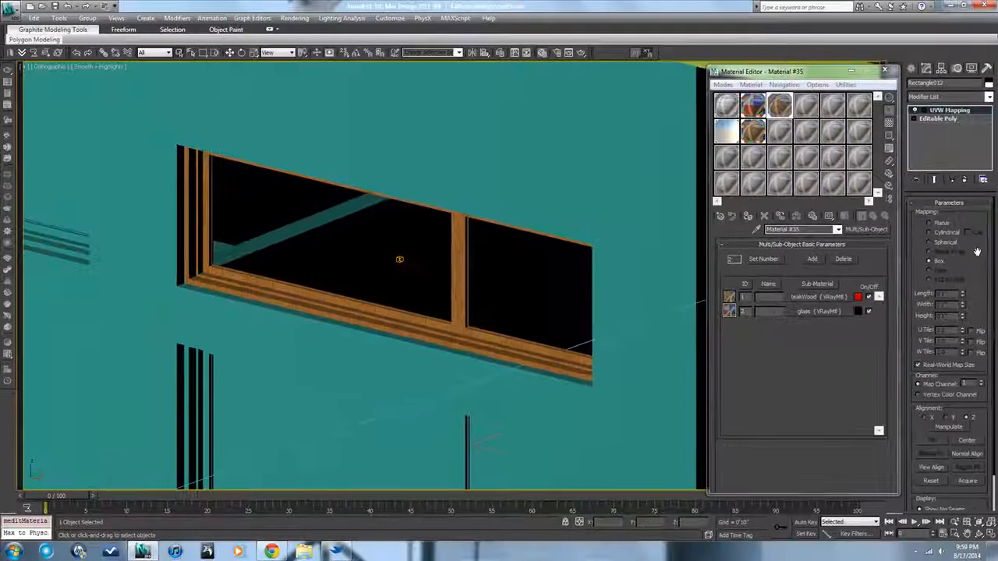
# Go to the Polygon level of the window's Editable Poly and select the faces with material ID 2.
pyautogui.click(944, 119)
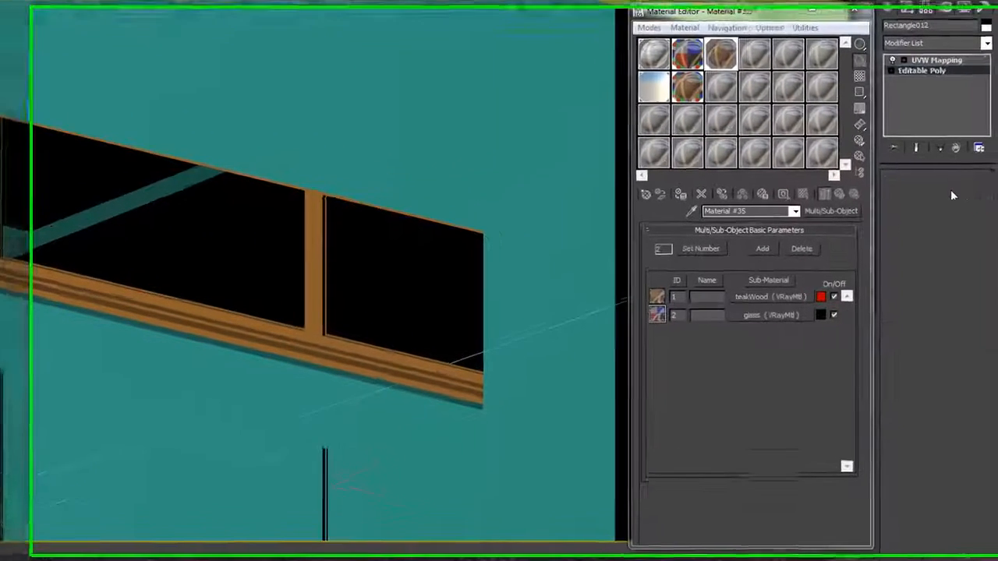
pyautogui.click(951, 195)
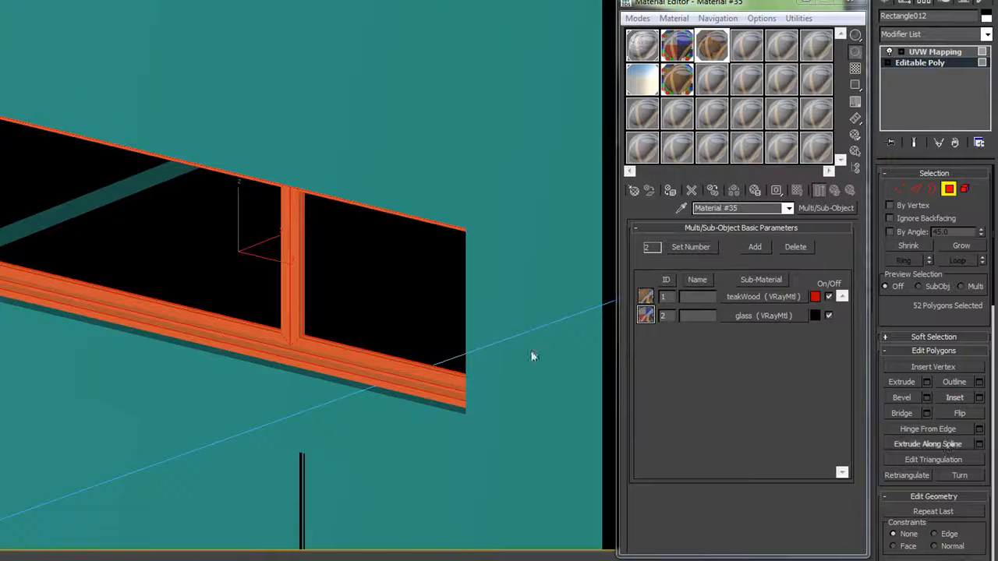
pyautogui.moveTo(924, 320); pyautogui.dragTo(940, 75)
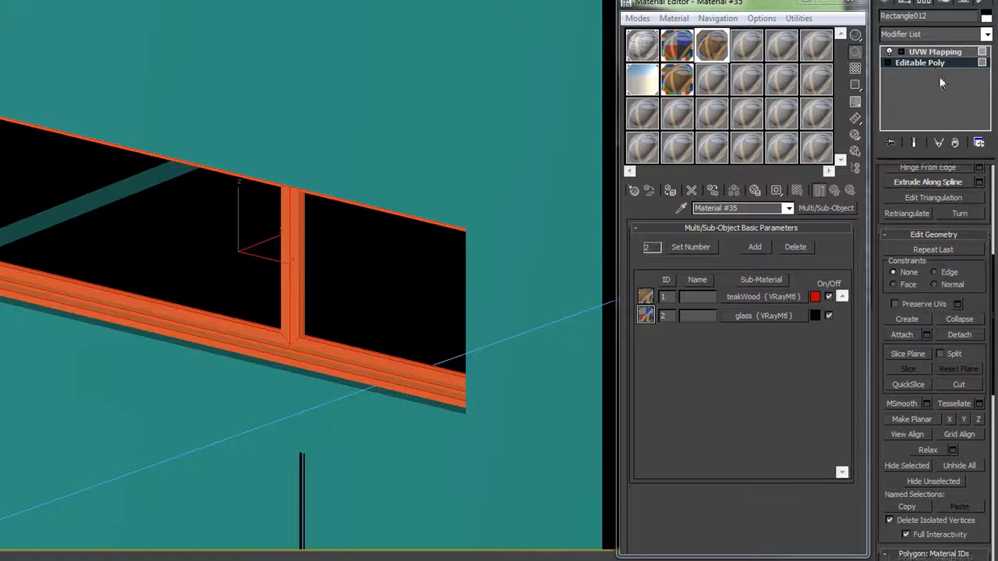
pyautogui.moveTo(973, 488); pyautogui.dragTo(967, 286)
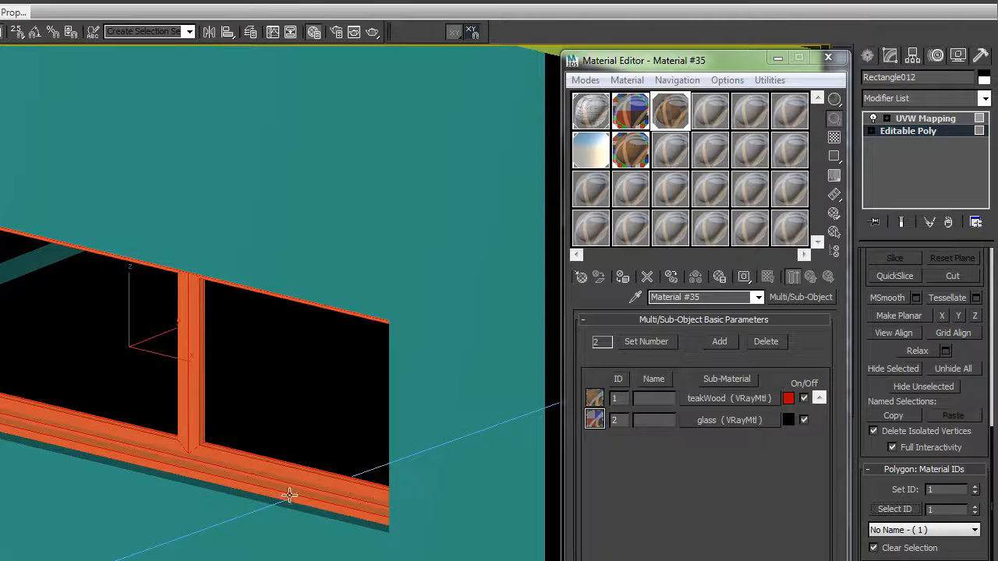
pyautogui.click(975, 506)
pyautogui.click(904, 508)
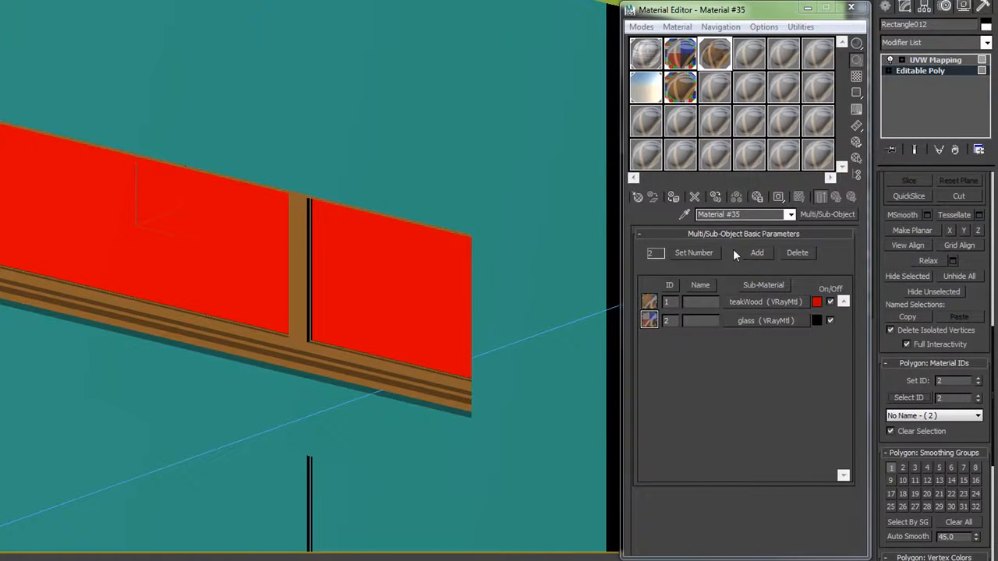
# Try a third sub-material with ID 3 on the inner sill face, restore the face to ID 1 and set the number of materials to 2.
pyautogui.click(763, 252)
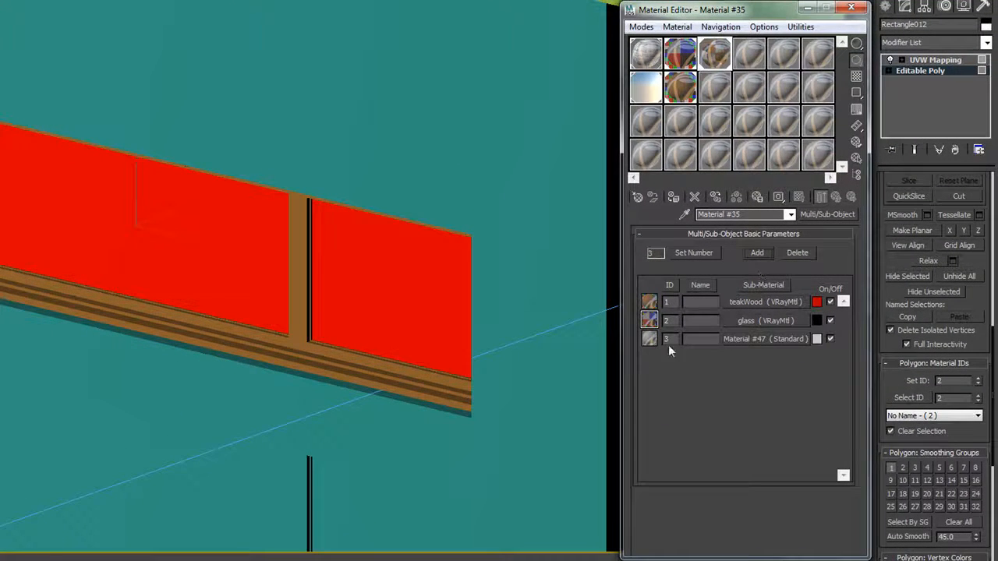
pyautogui.click(414, 375)
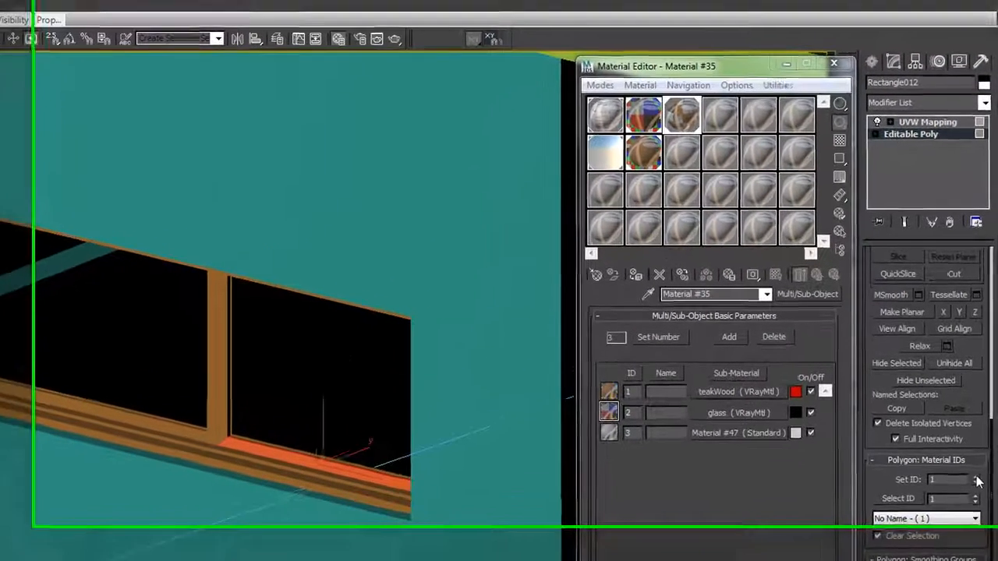
pyautogui.click(978, 378)
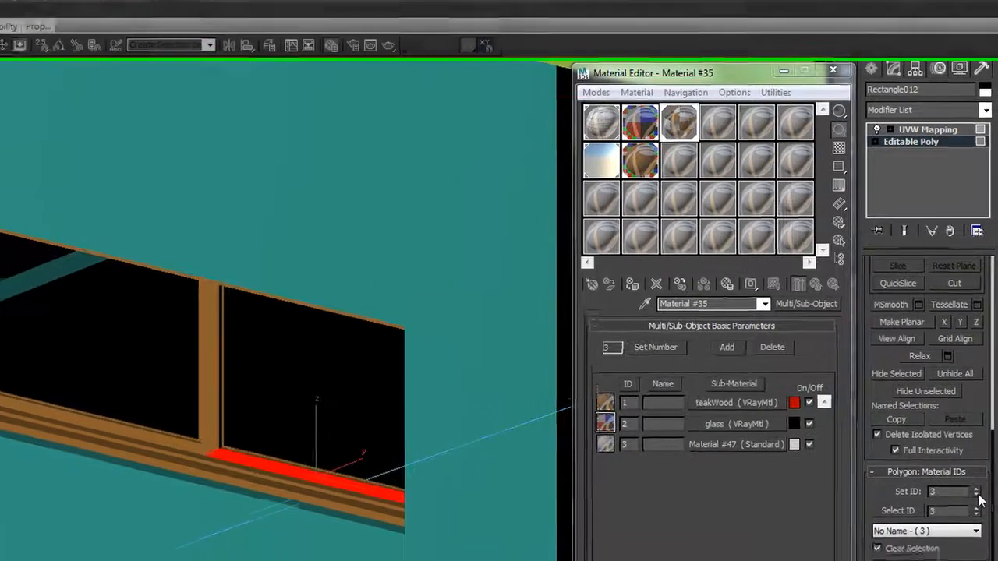
pyautogui.click(978, 496)
pyautogui.click(978, 496)
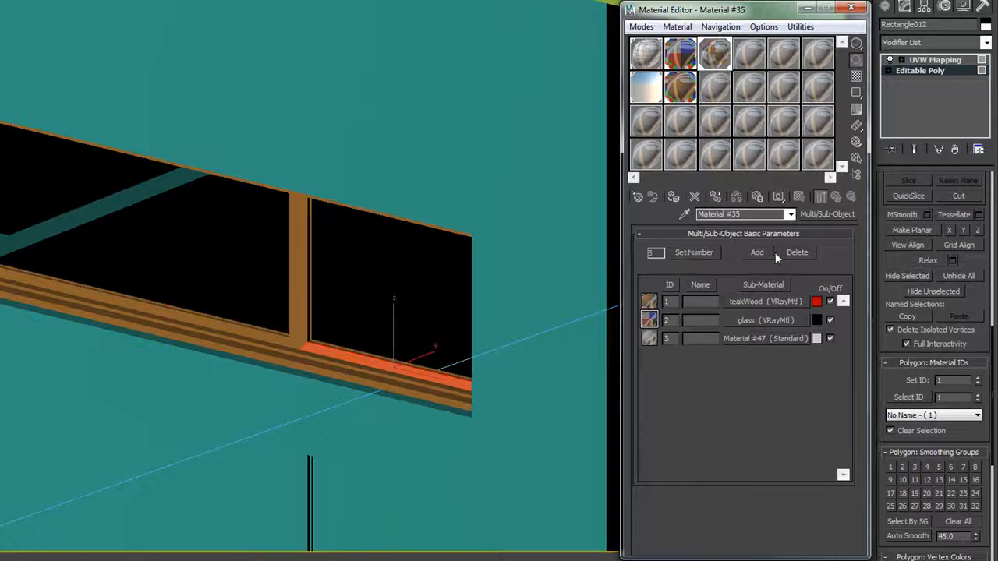
pyautogui.click(695, 253)
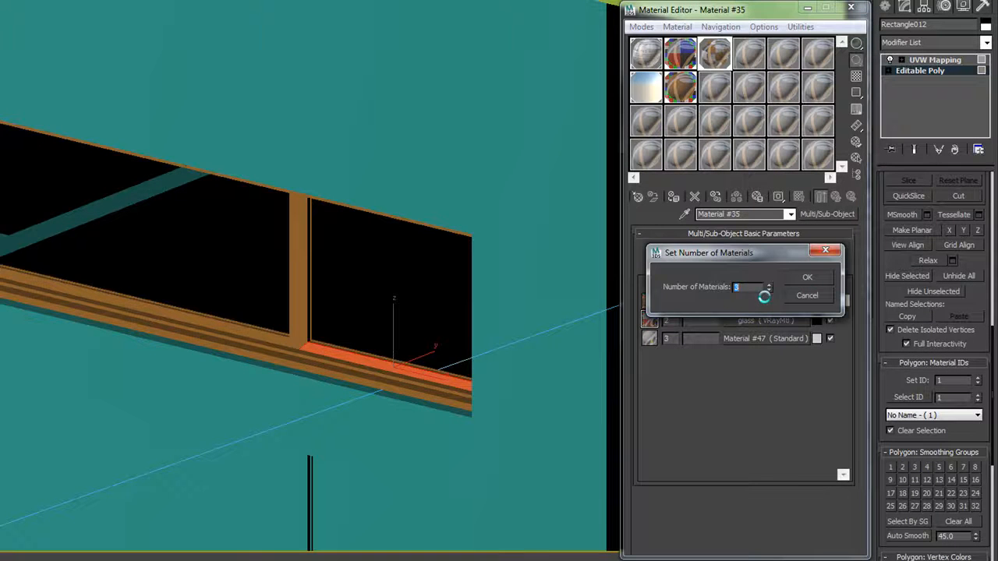
pyautogui.click(809, 277)
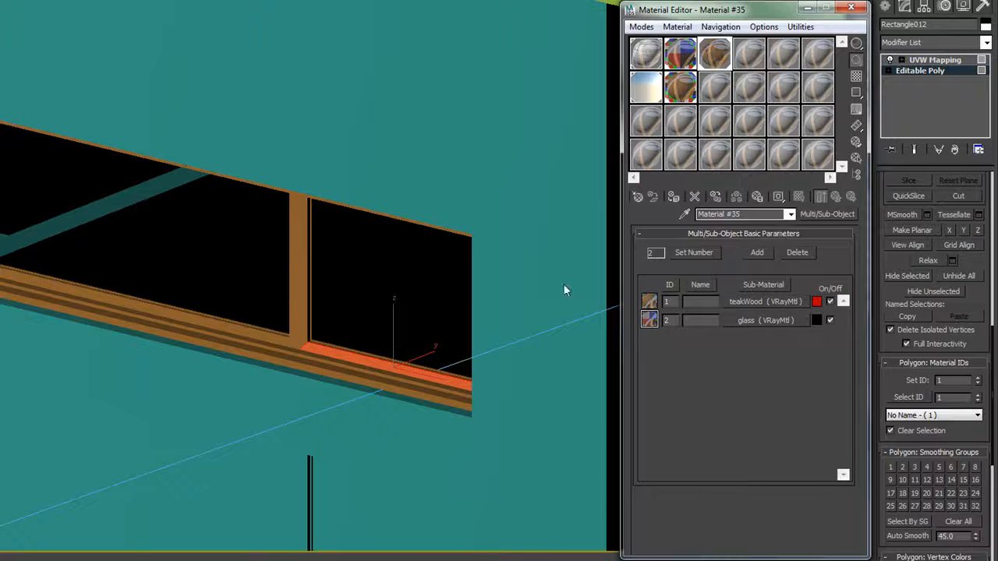
# Leave the window's polygon editing and select the narrow ground-floor window frame beneath the balcony.
pyautogui.scroll(-2, 563, 287)
pyautogui.scroll(-3, 555, 300)
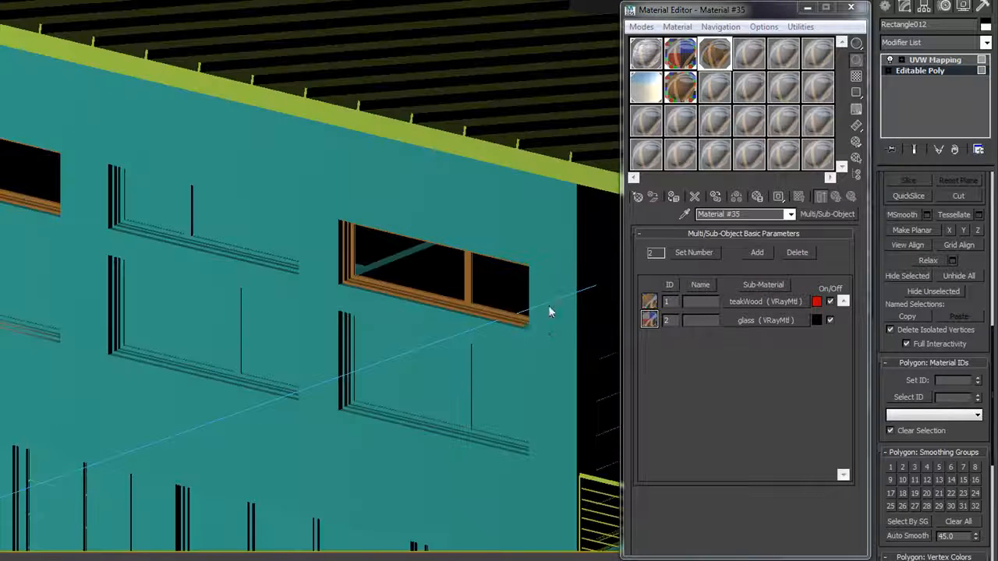
pyautogui.scroll(-3, 542, 350)
pyautogui.keyDown('alt'); pyautogui.moveTo(542, 350); pyautogui.dragTo(347, 272, button='middle'); pyautogui.keyUp('alt')
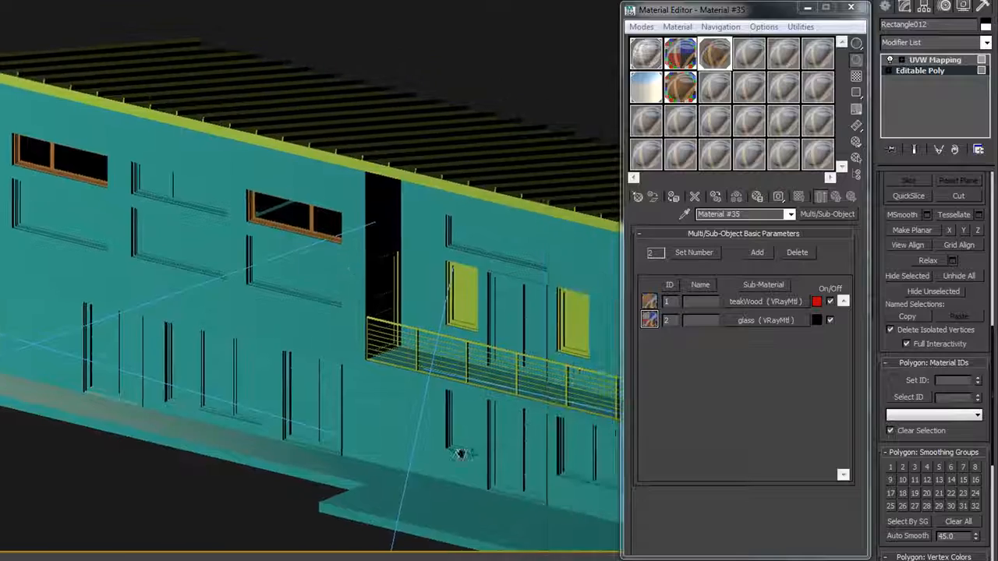
pyautogui.scroll(5, 460, 425)
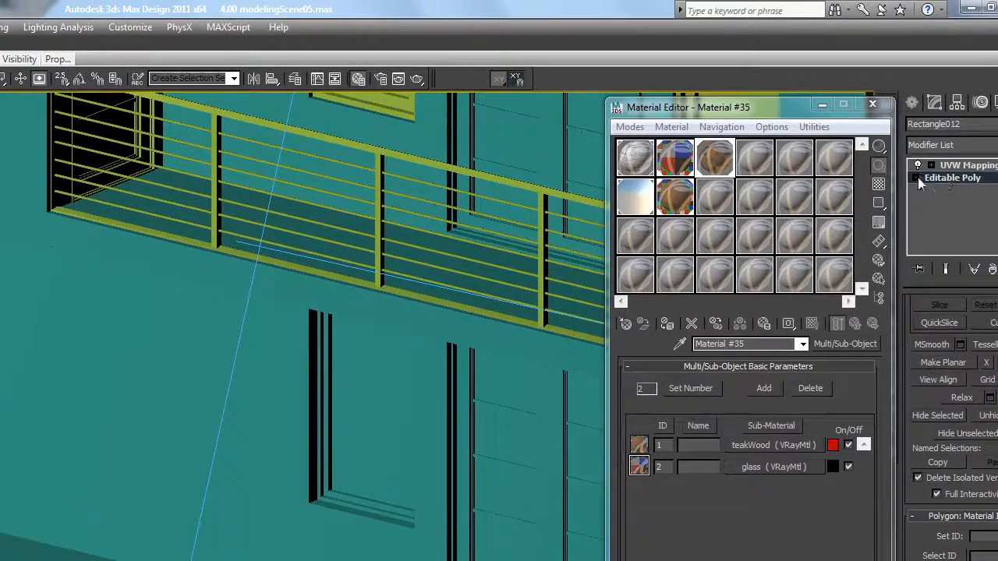
pyautogui.click(918, 179)
pyautogui.click(918, 178)
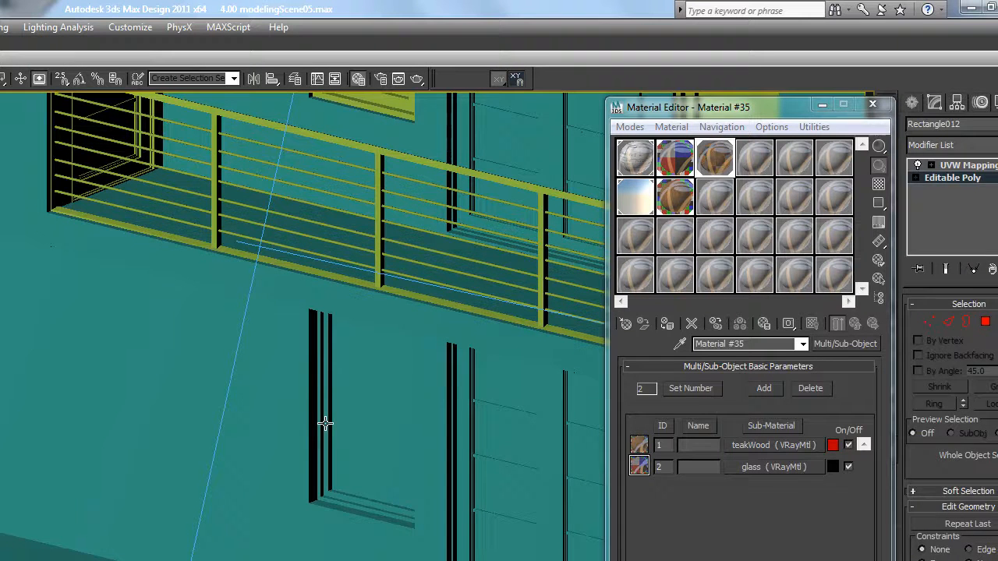
pyautogui.click(327, 450)
# Inspect the narrow window in wireframe and return to shaded display with edged faces turned on.
pyautogui.scroll(5, 328, 450)
pyautogui.press('F3')
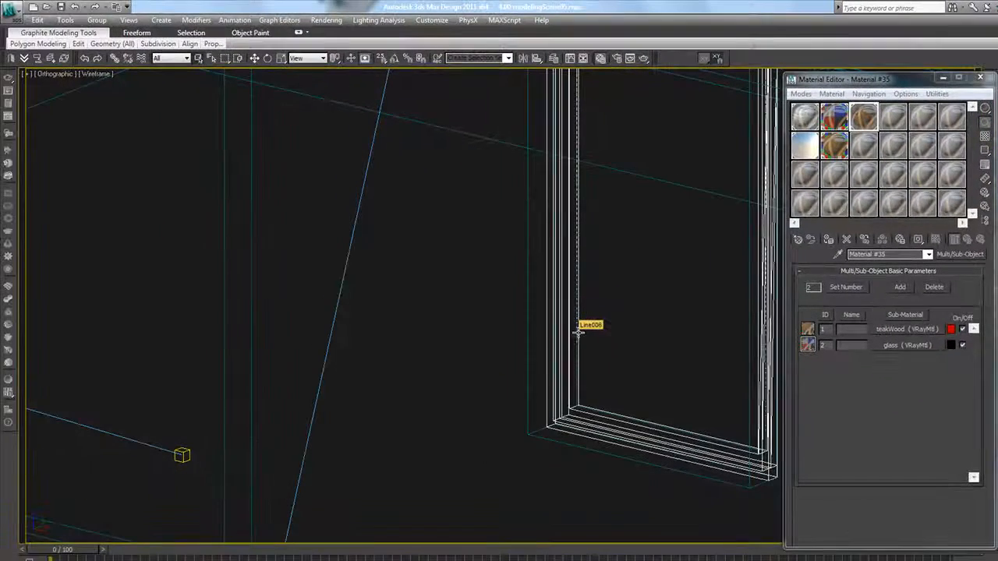
pyautogui.press('F4')
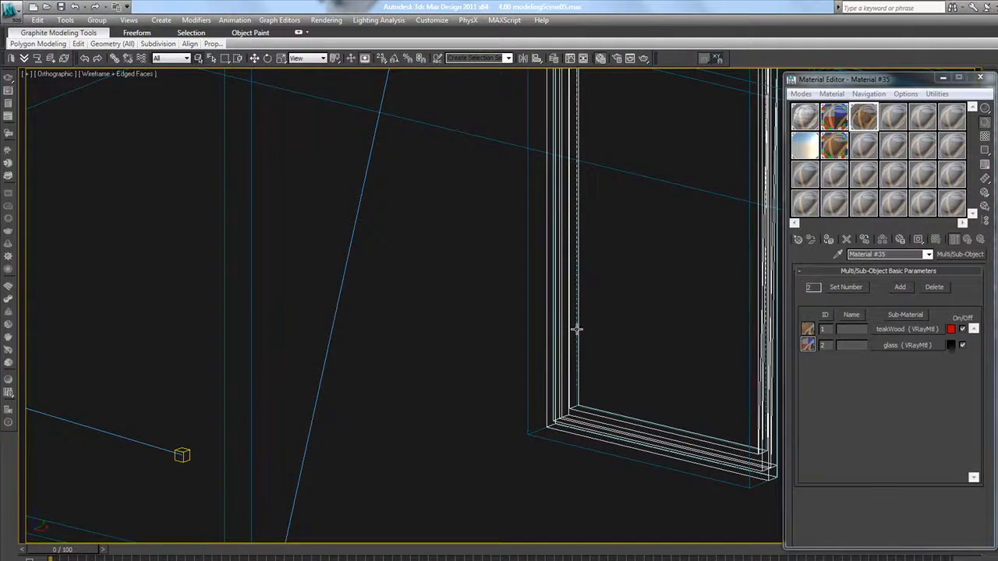
pyautogui.scroll(-5, 576, 329)
pyautogui.press('F3')
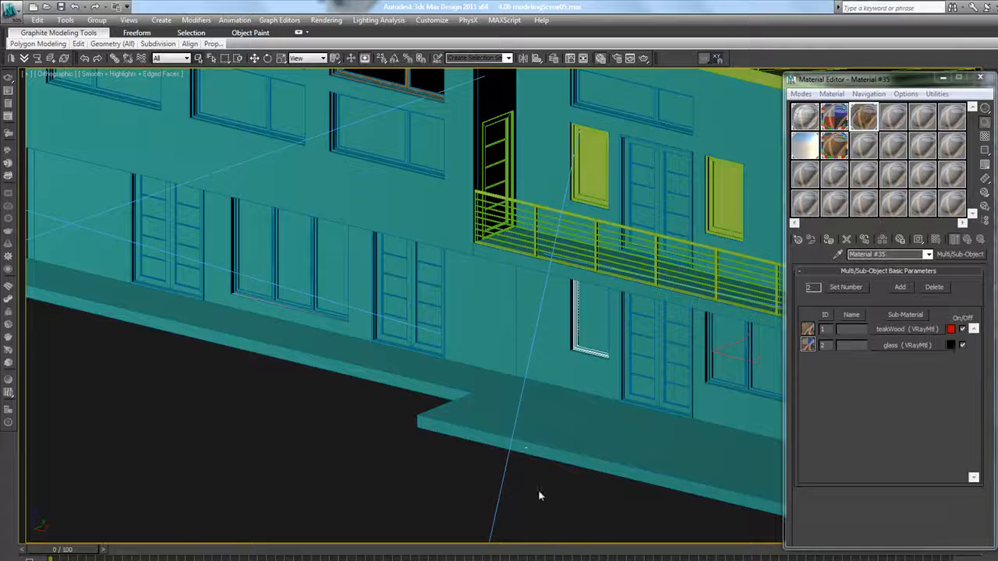
# Select the ground-floor double door beside the balcony and apply the teakWood and glass Multi/Sub-Object material to it.
pyautogui.click(539, 495)
pyautogui.click(416, 339)
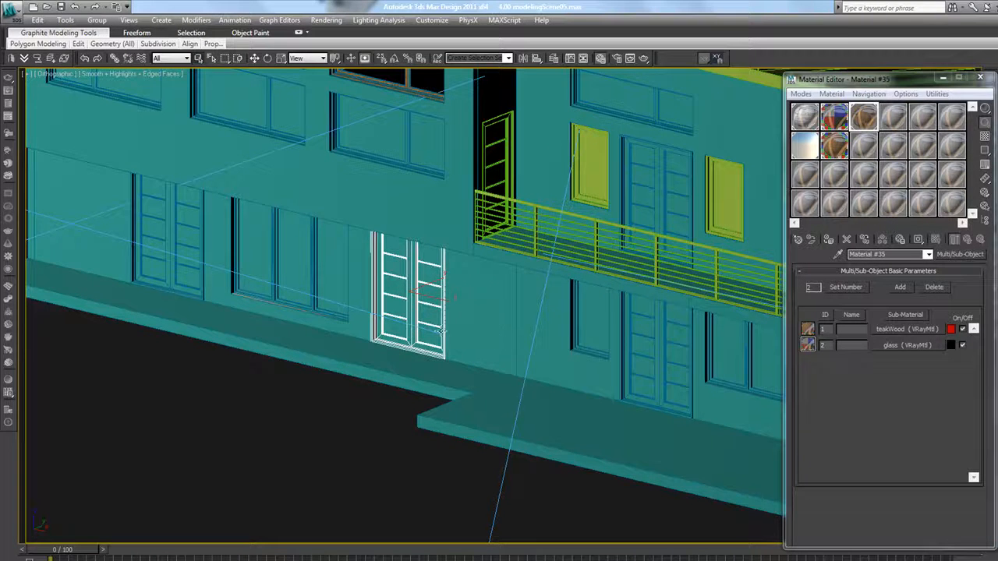
pyautogui.keyDown('alt'); pyautogui.moveTo(463, 341); pyautogui.dragTo(607, 390, button='middle'); pyautogui.keyUp('alt')
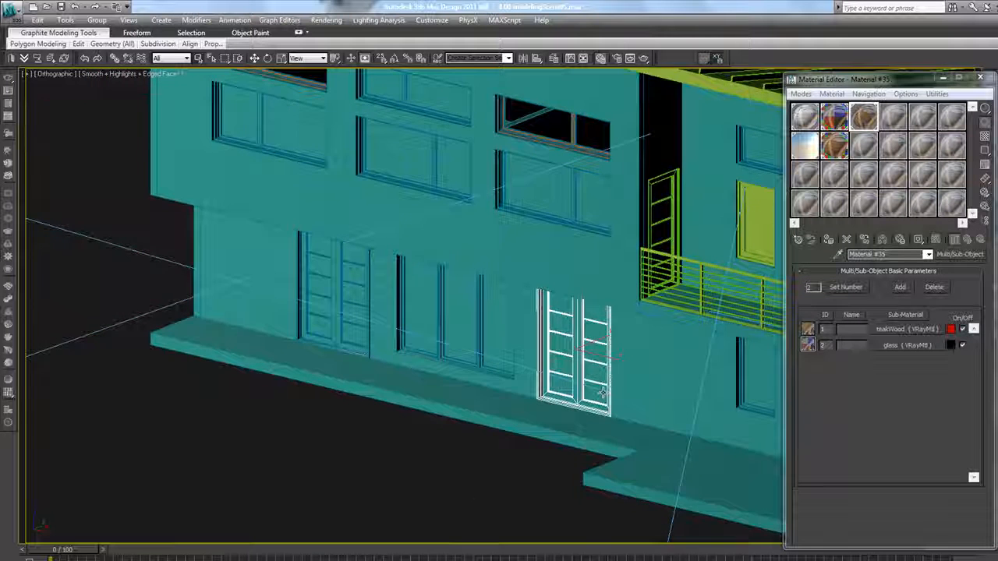
pyautogui.scroll(4, 606, 387)
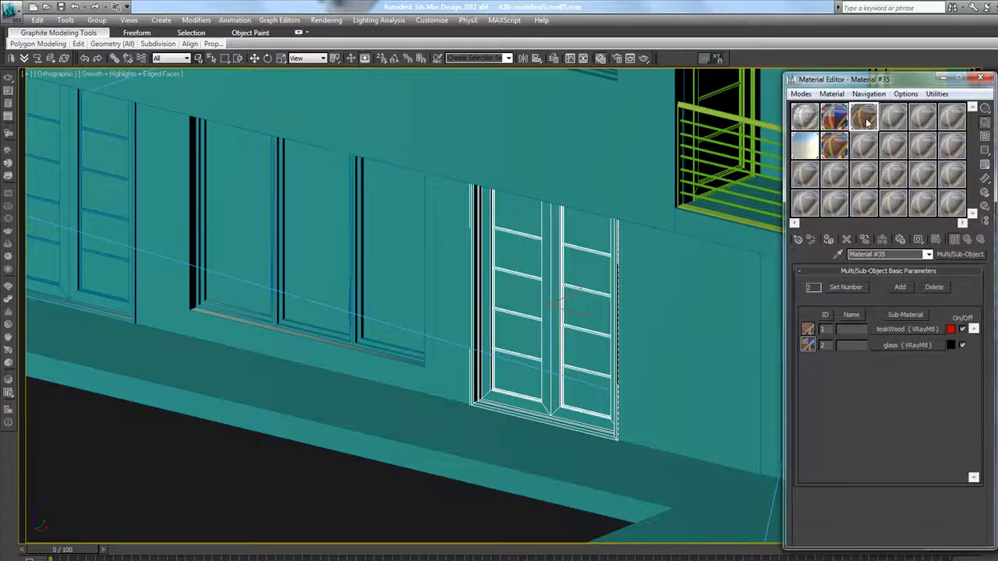
pyautogui.moveTo(865, 118); pyautogui.dragTo(595, 322)
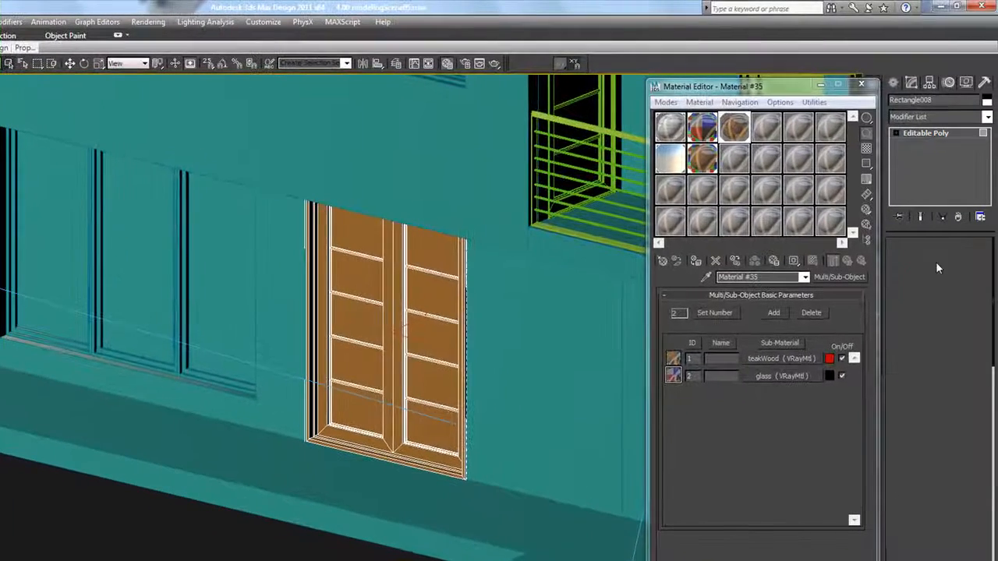
# Set the double door's ten glass pane polygons to material ID 2 and leave polygon editing.
pyautogui.click(952, 260)
pyautogui.scroll(5, 367, 407)
pyautogui.scroll(4, 377, 408)
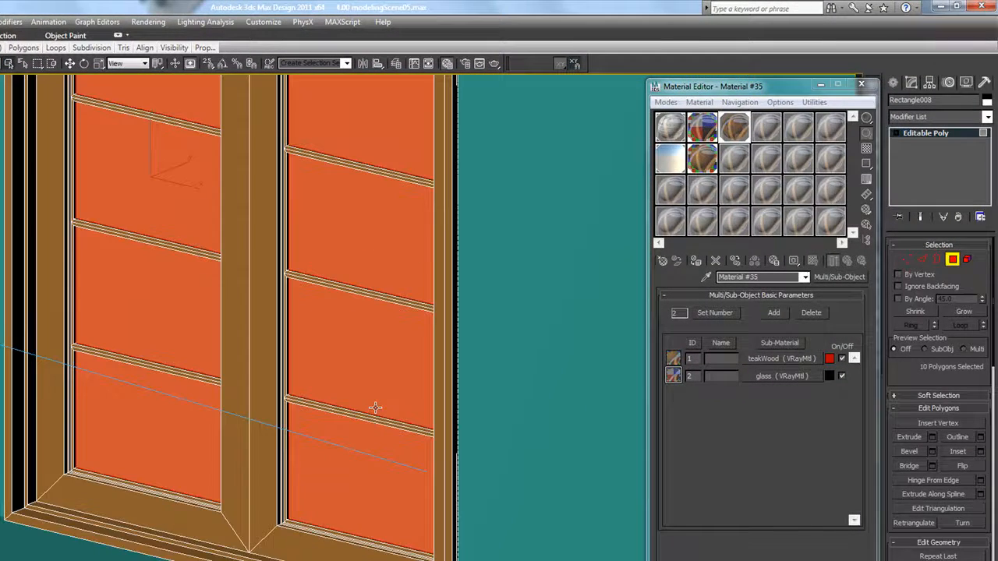
pyautogui.scroll(-5, 967, 390)
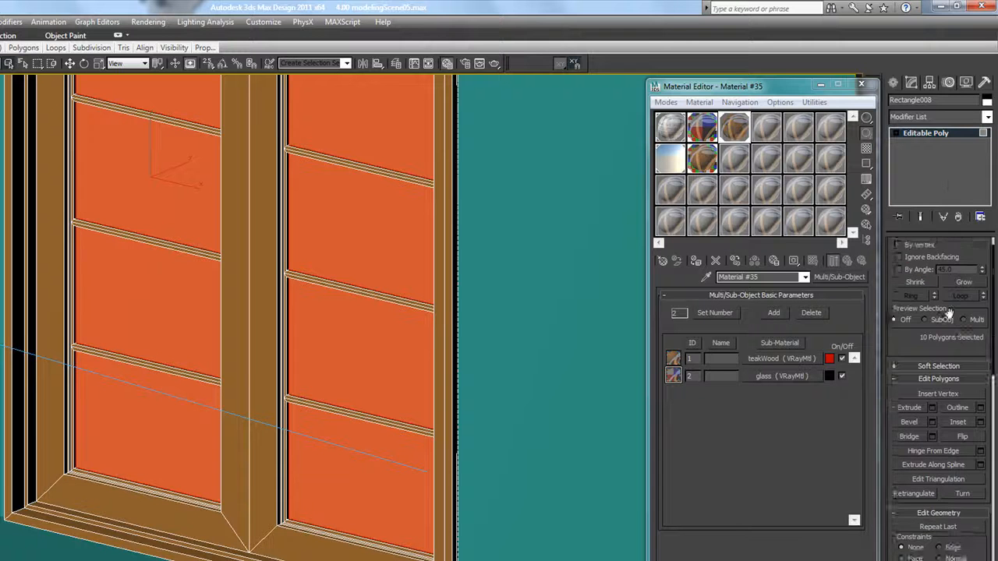
pyautogui.moveTo(975, 412); pyautogui.dragTo(955, 181)
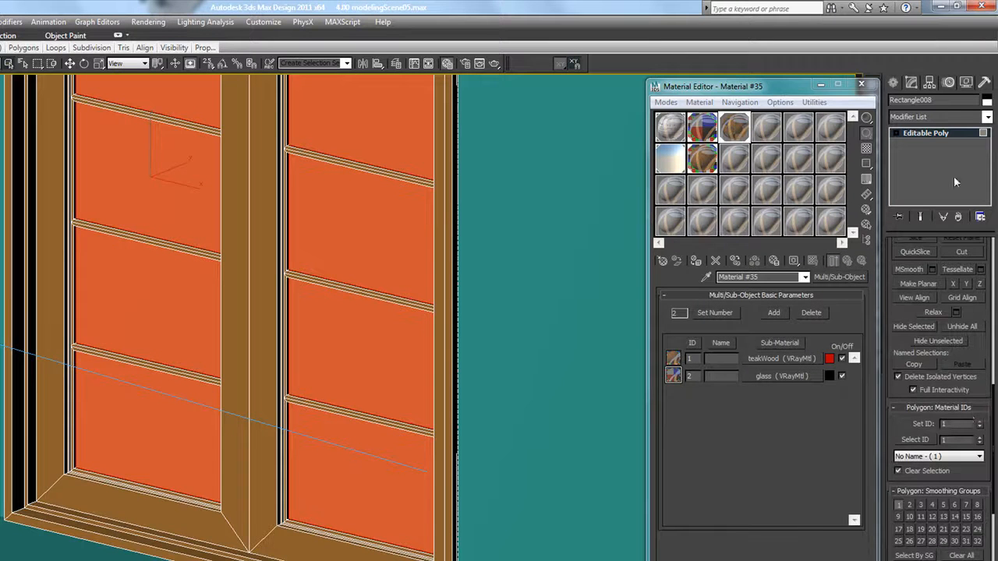
pyautogui.click(981, 423)
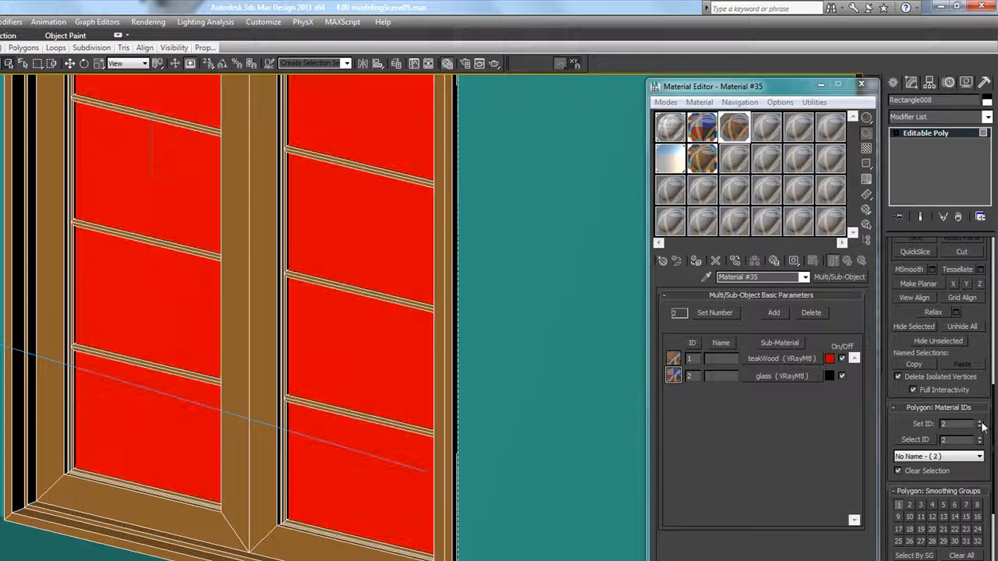
pyautogui.click(895, 133)
pyautogui.click(920, 173)
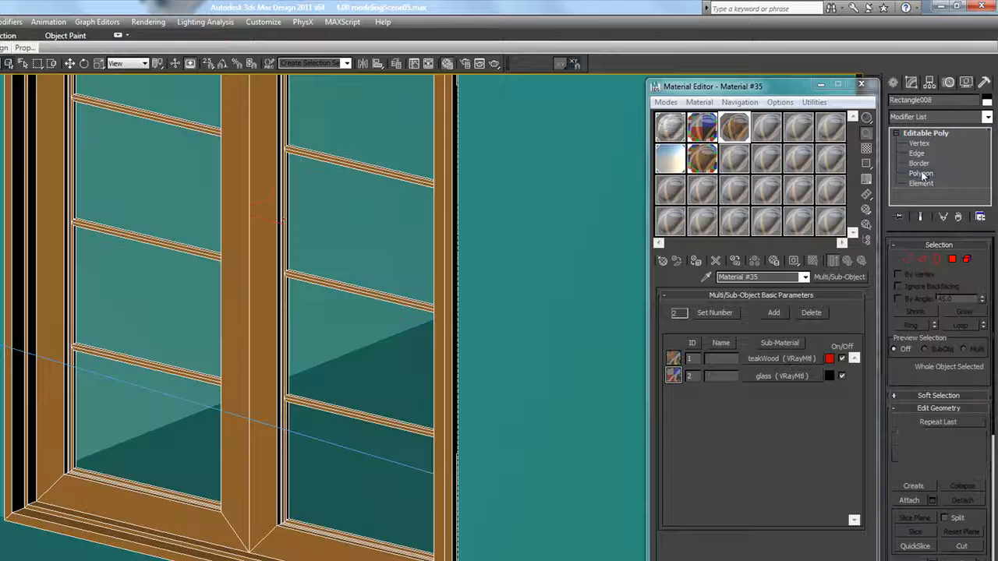
# Add a UVW Map modifier to the double door with Box mapping and Real-World Map Size, and check the wood grain.
pyautogui.scroll(-3, 261, 282)
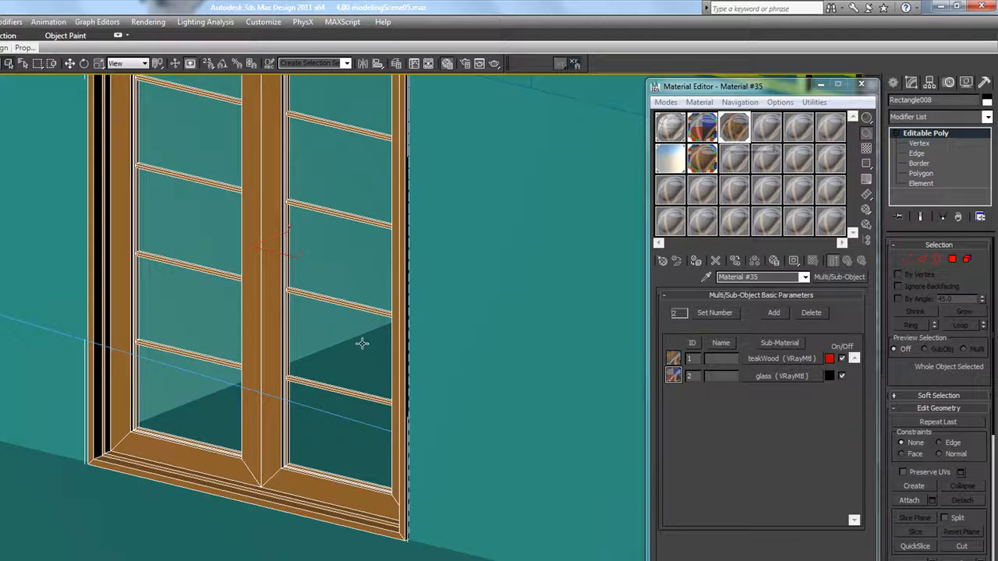
pyautogui.scroll(-3, 361, 344)
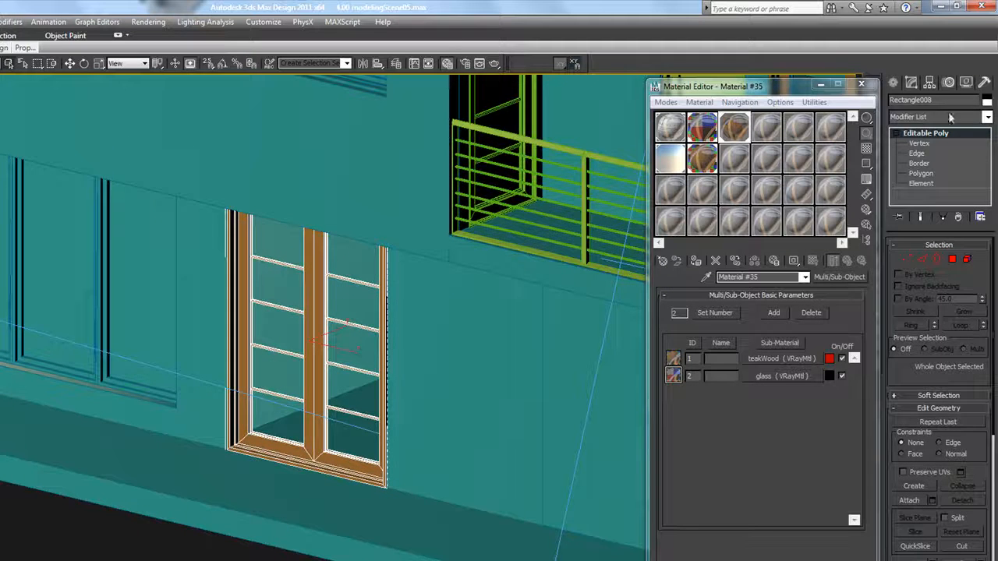
pyautogui.click(987, 117)
pyautogui.scroll(-10, 936, 343)
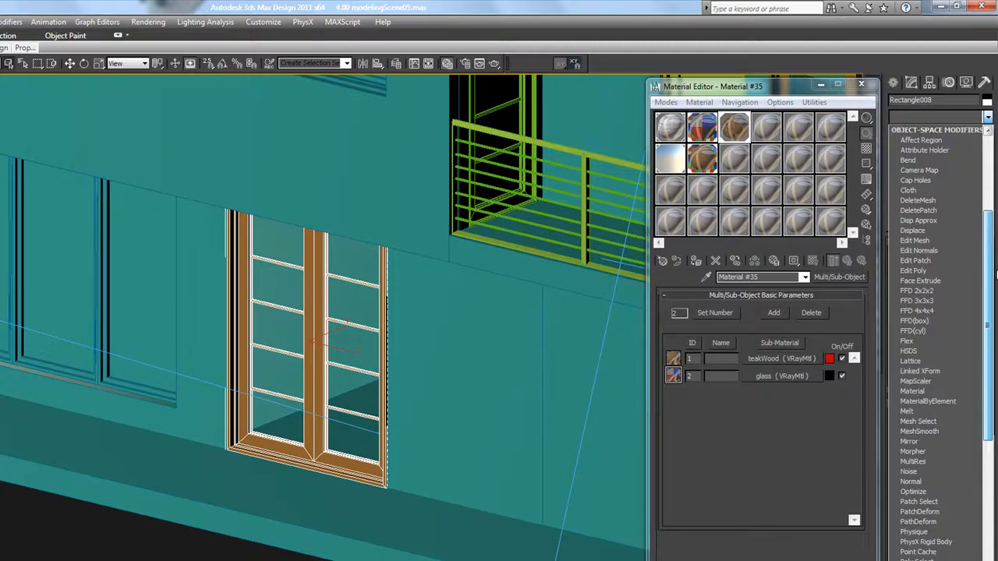
pyautogui.scroll(-3, 936, 343)
pyautogui.click(916, 524)
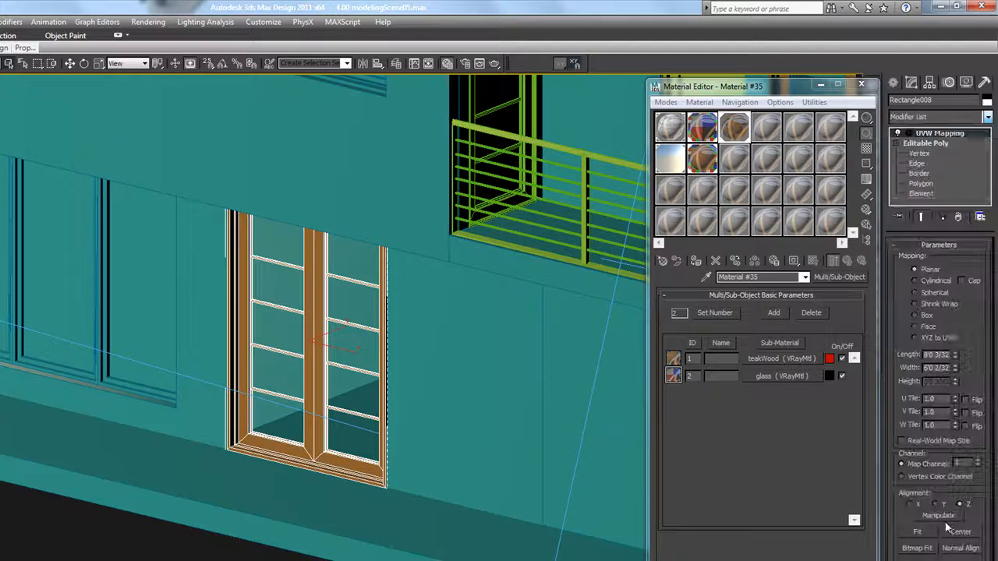
pyautogui.click(916, 316)
pyautogui.click(903, 441)
pyautogui.moveTo(77, 524); pyautogui.dragTo(179, 522, button='middle')
pyautogui.scroll(7, 213, 521)
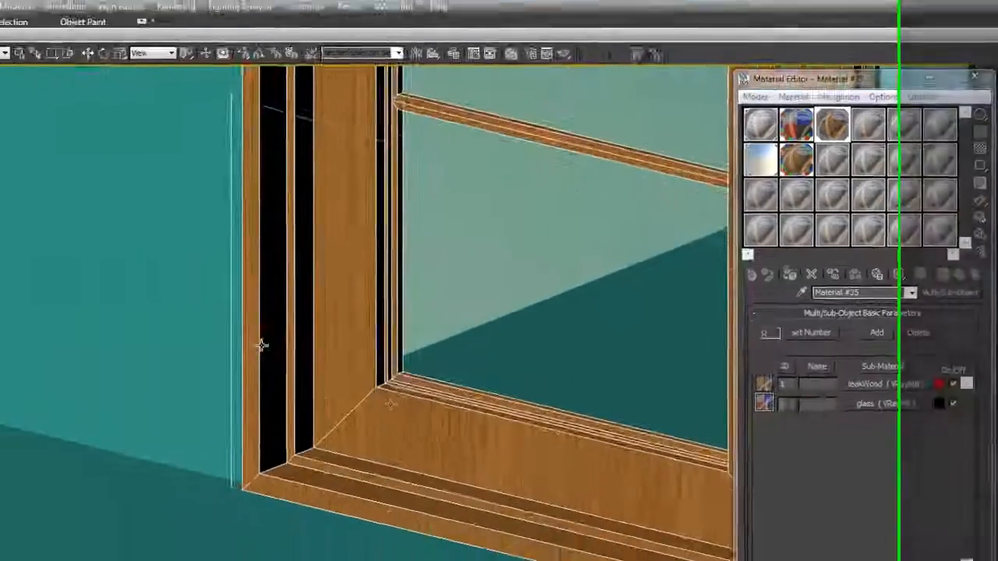
pyautogui.scroll(-4, 367, 393)
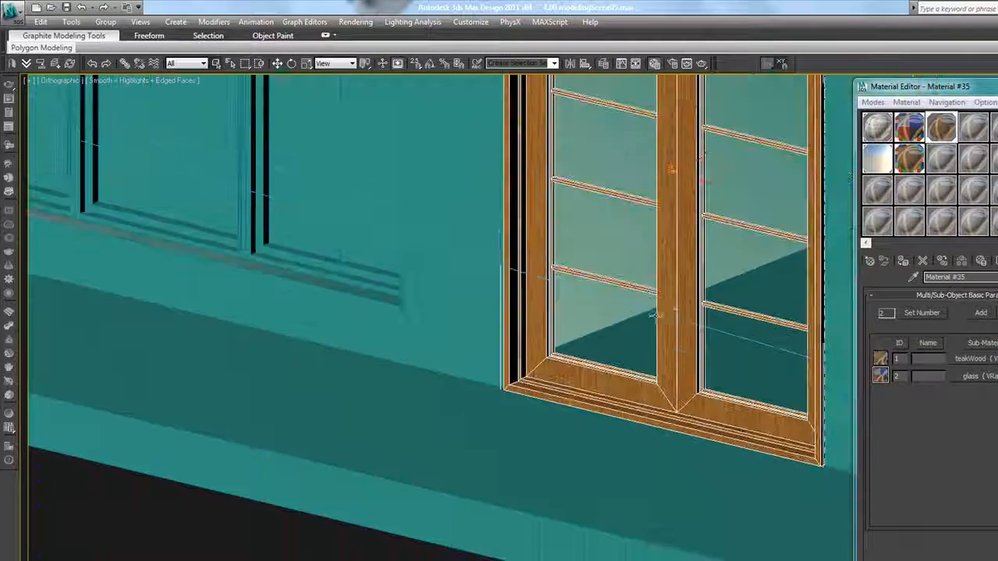
pyautogui.scroll(-2, 671, 310)
pyautogui.moveTo(670, 310); pyautogui.dragTo(613, 407, button='middle')
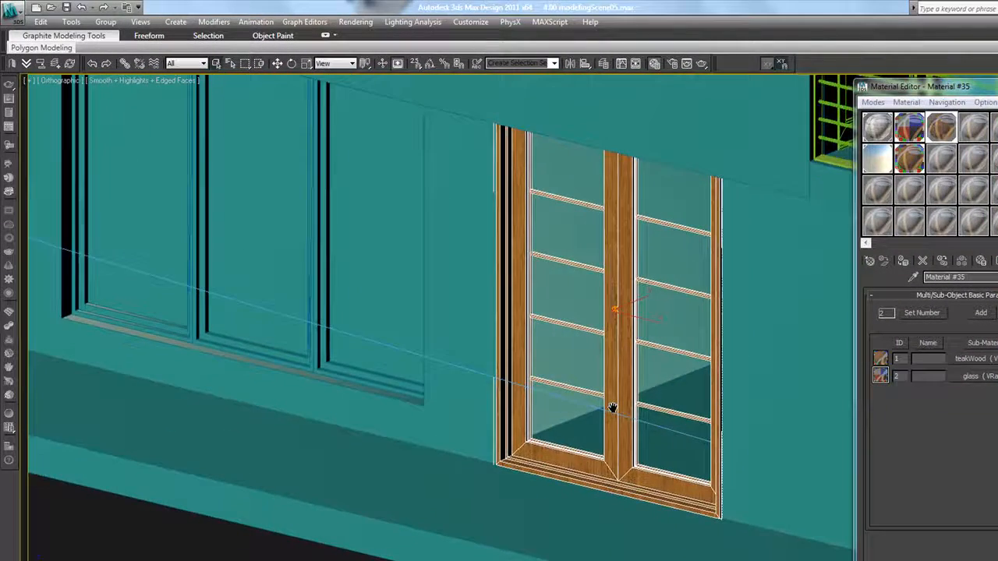
# Try applying a material to the separate pane of the three-part ground-floor window below the balcony, and undo it.
pyautogui.scroll(-4, 613, 408)
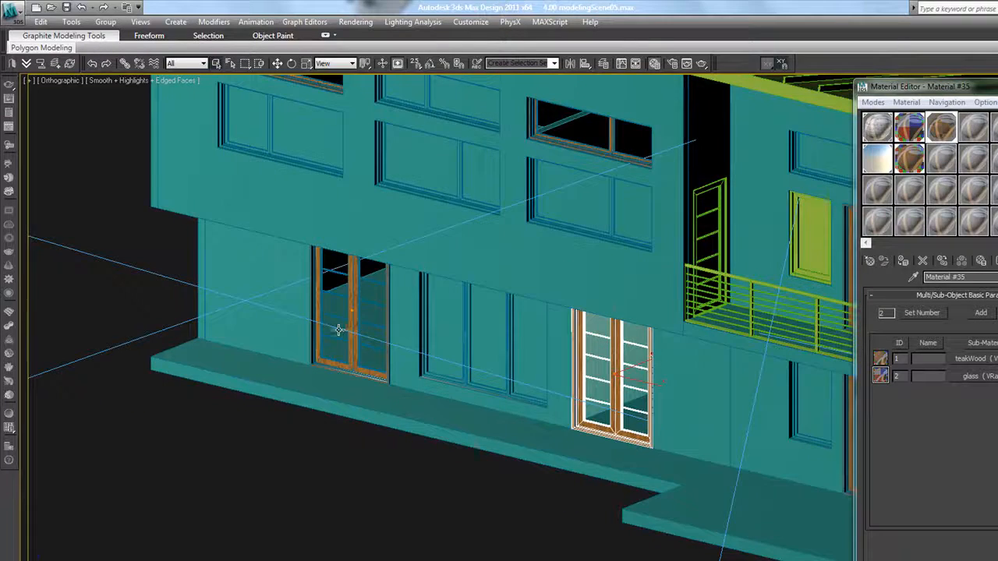
pyautogui.scroll(-2, 659, 373)
pyautogui.moveTo(660, 373); pyautogui.dragTo(486, 347, button='middle')
pyautogui.scroll(3, 652, 392)
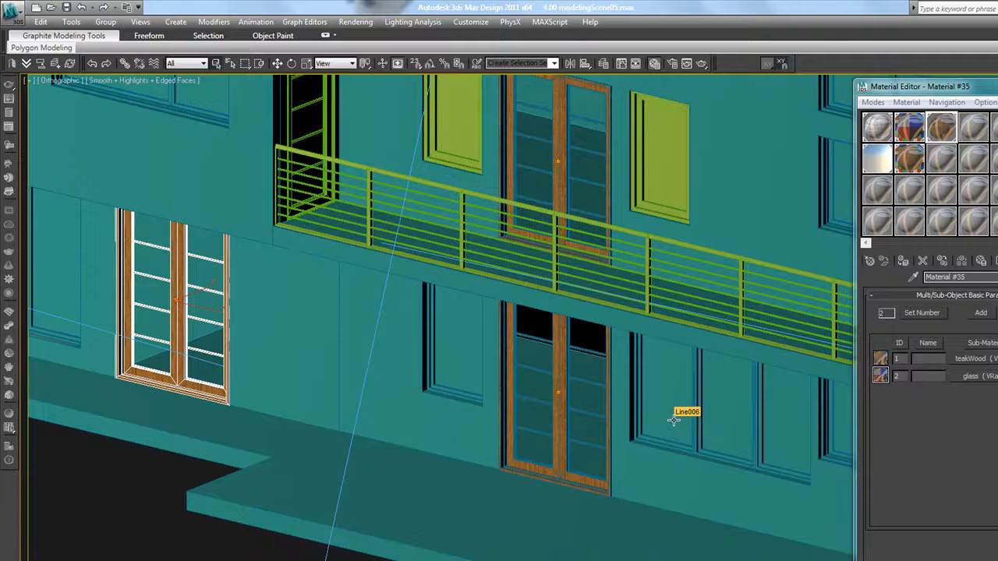
pyautogui.click(674, 421)
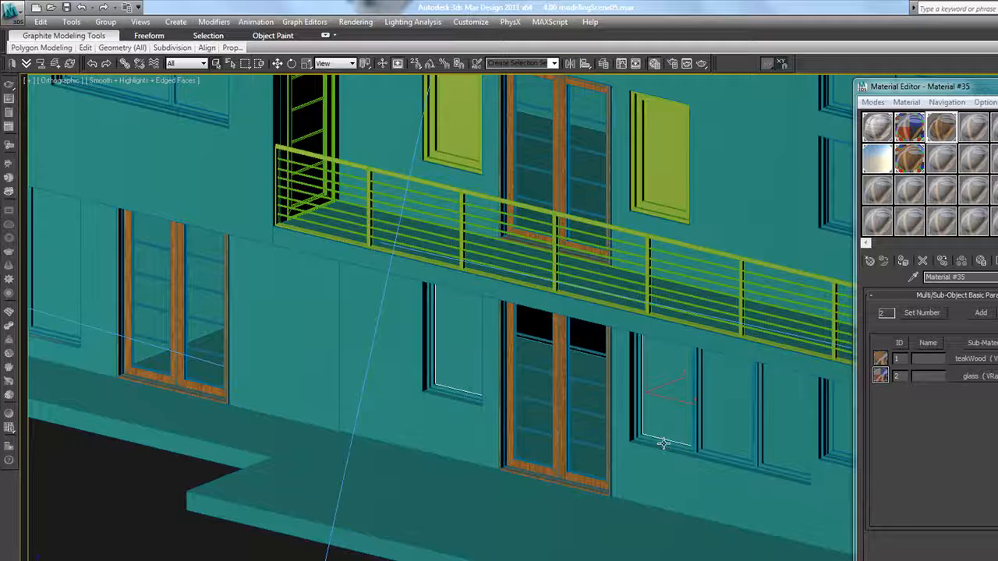
pyautogui.scroll(4, 663, 443)
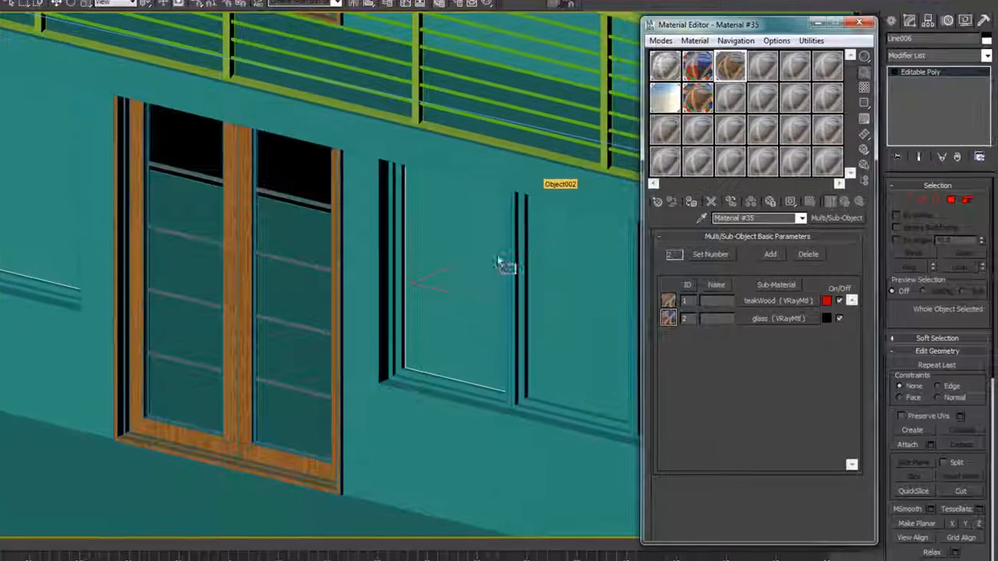
pyautogui.click(487, 281)
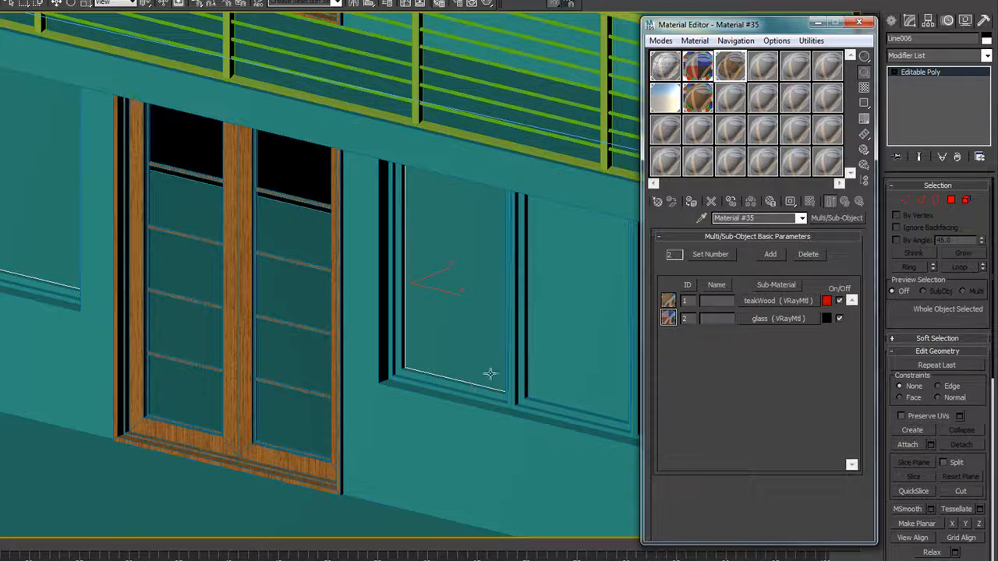
pyautogui.moveTo(672, 108); pyautogui.dragTo(444, 387)
pyautogui.hotkey('ctrl', 'z')
# Check the three-part window's first frame in wireframe and delete the separate pane object inside it.
pyautogui.click(448, 387)
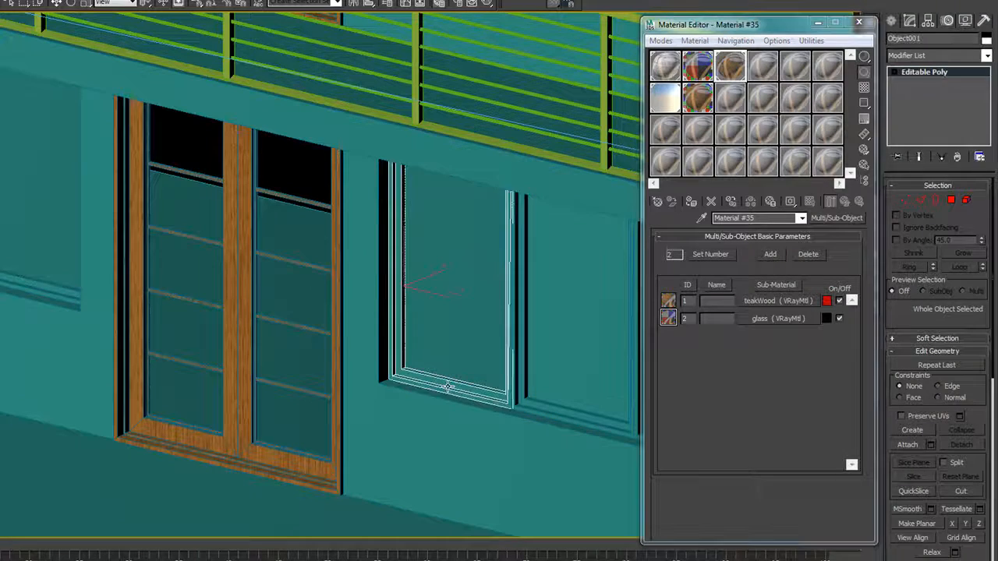
pyautogui.press('F3')
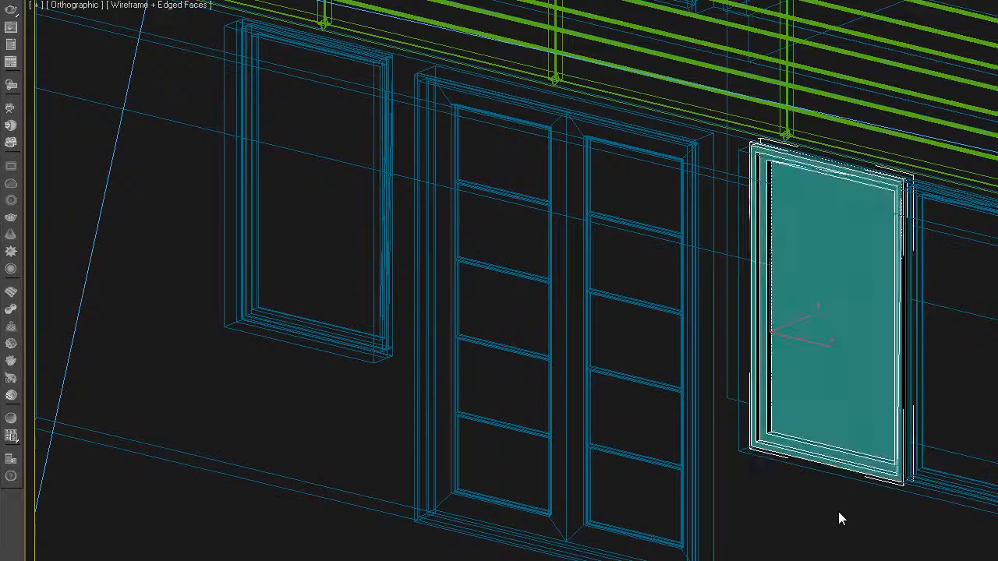
pyautogui.click(838, 511)
pyautogui.press('F3')
pyautogui.click(844, 426)
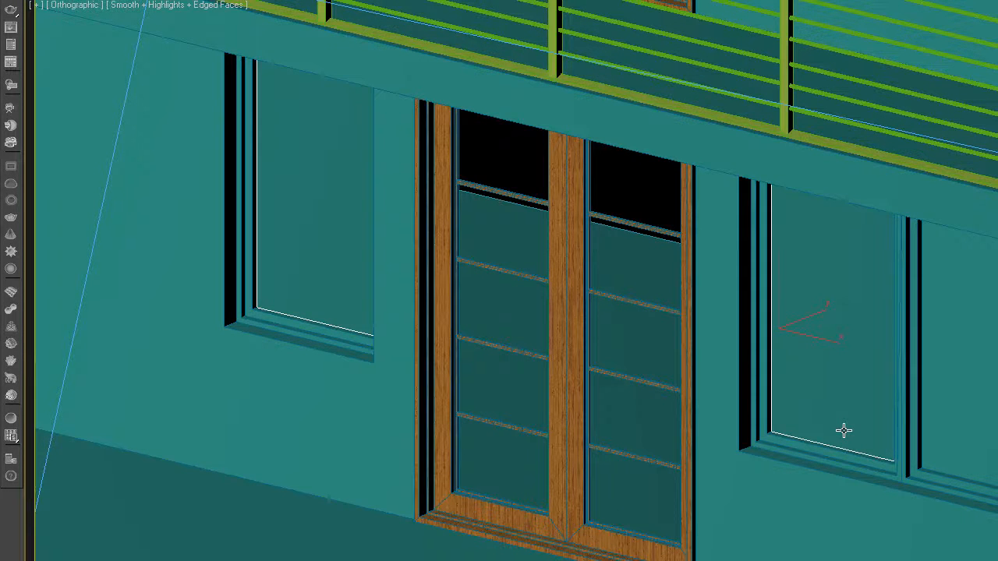
pyautogui.press('Delete')
# Select the first frame of the three-part window, check it in wireframe, and assign the Multi/Sub-Object material to it.
pyautogui.click(830, 457)
pyautogui.scroll(-6, 830, 458)
pyautogui.press('F3')
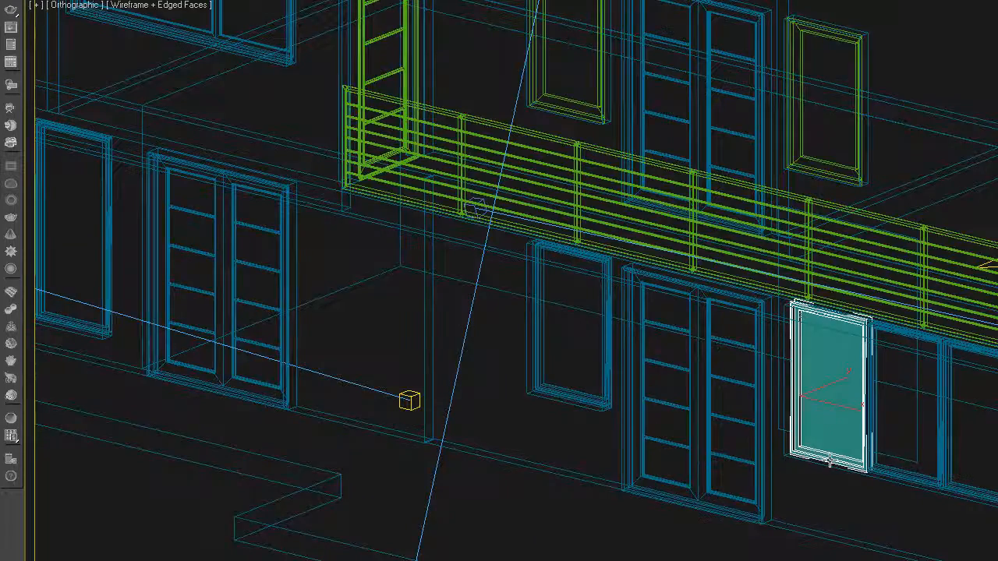
pyautogui.keyDown('alt'); pyautogui.moveTo(882, 506); pyautogui.dragTo(744, 486, button='middle'); pyautogui.keyUp('alt')
pyautogui.press('F3')
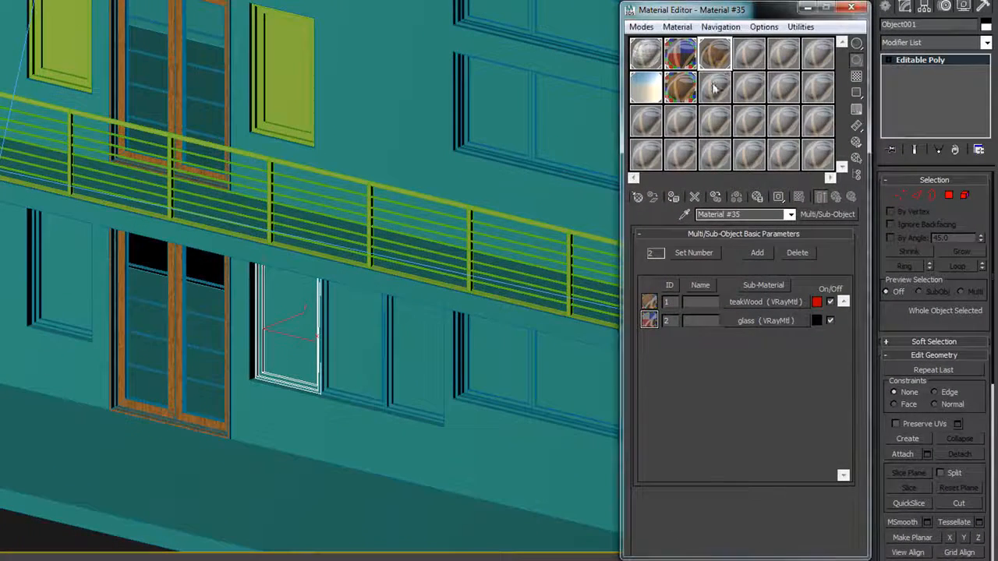
pyautogui.click(673, 196)
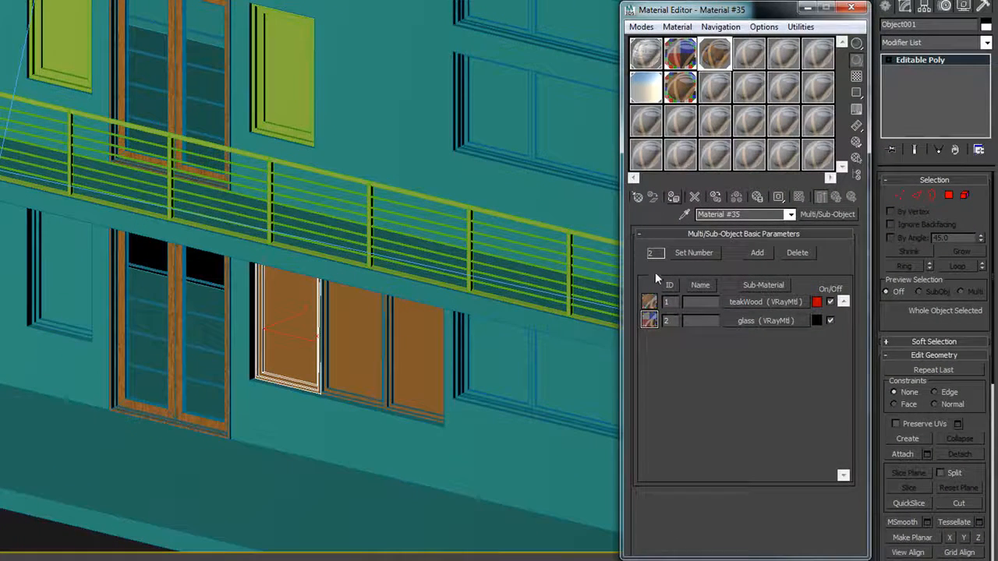
# Set the window frame's inner glass polygon to material ID 2 and leave polygon editing.
pyautogui.click(948, 195)
pyautogui.click(288, 331)
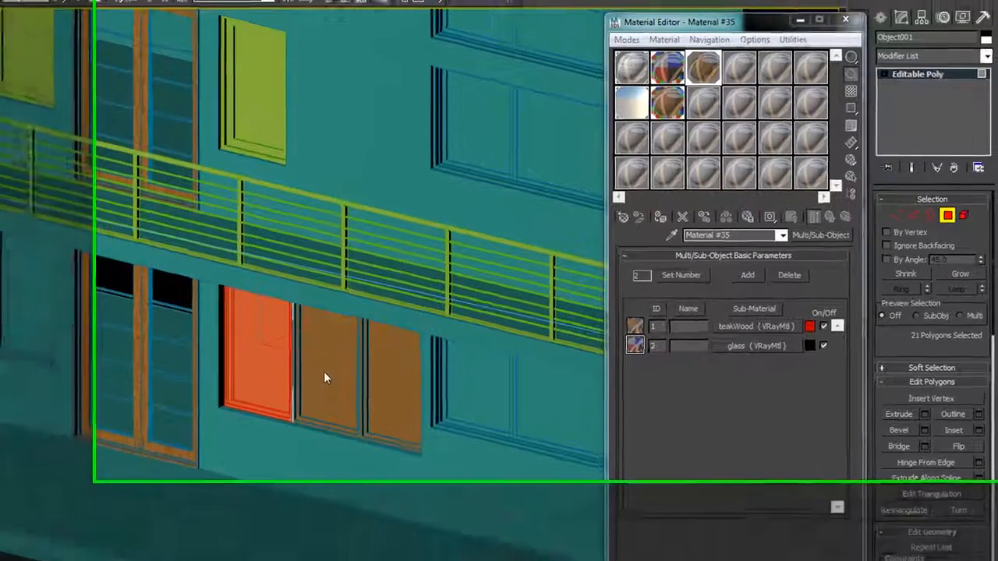
pyautogui.click(246, 385)
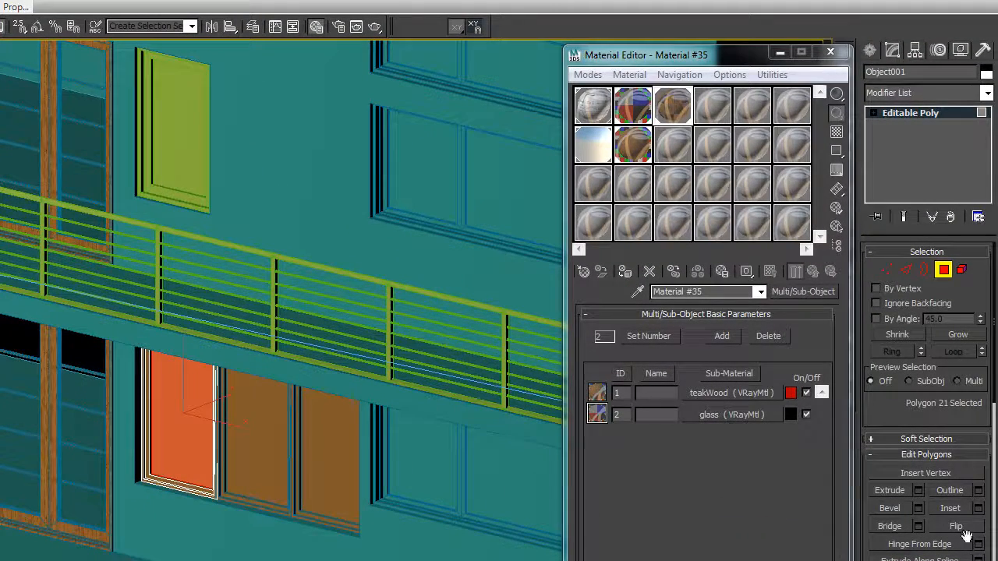
pyautogui.moveTo(965, 446); pyautogui.dragTo(968, 322)
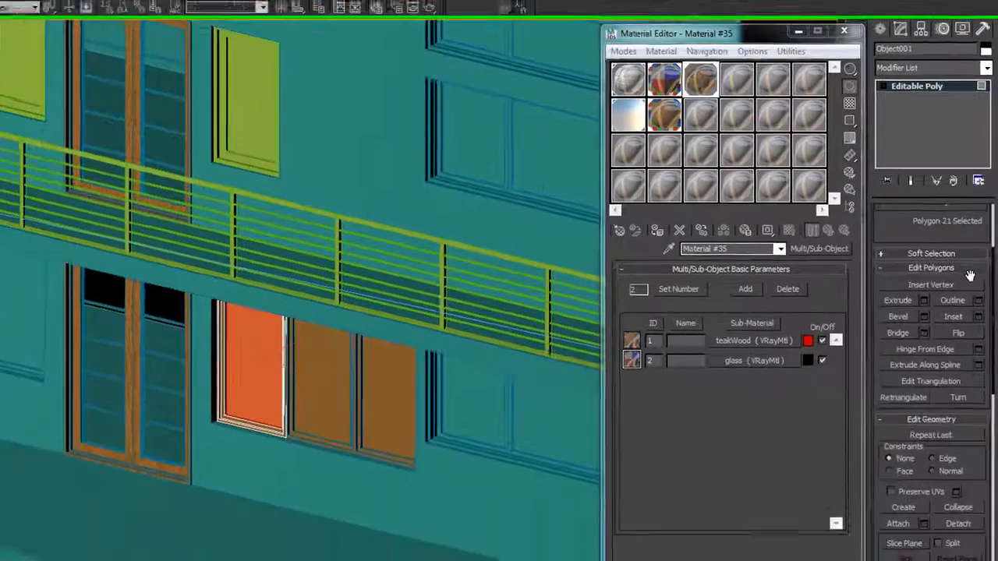
pyautogui.scroll(-5, 971, 276)
pyautogui.click(980, 522)
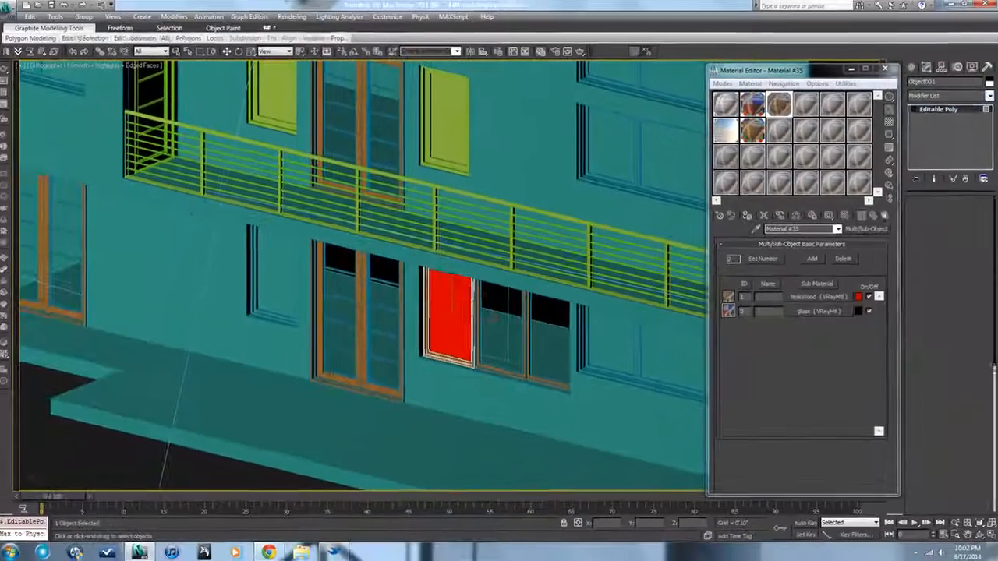
pyautogui.click(924, 59)
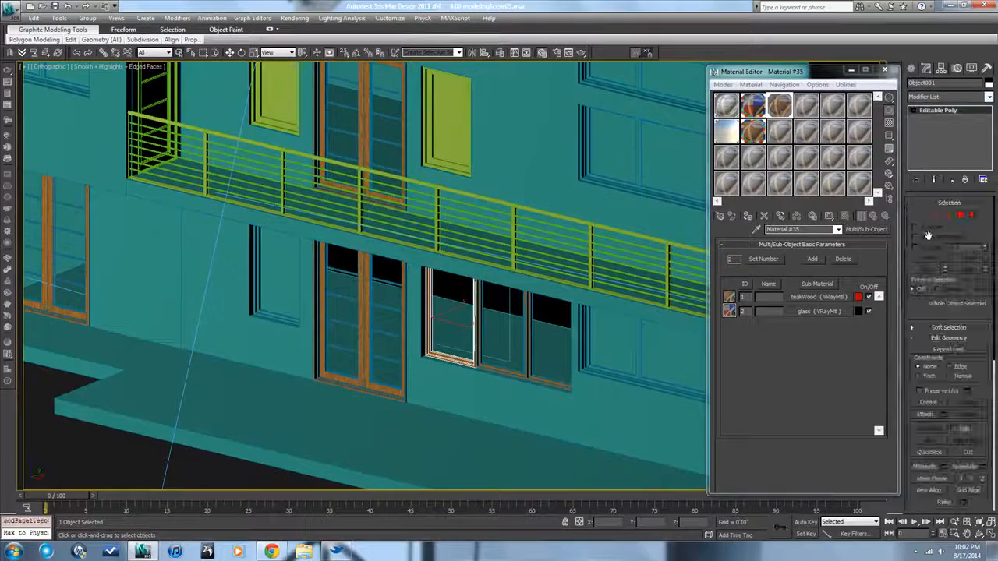
# Add a UVW Map modifier to the three-part window with Box mapping and Real-World Map Size, and check the result.
pyautogui.click(989, 98)
pyautogui.scroll(-10, 951, 390)
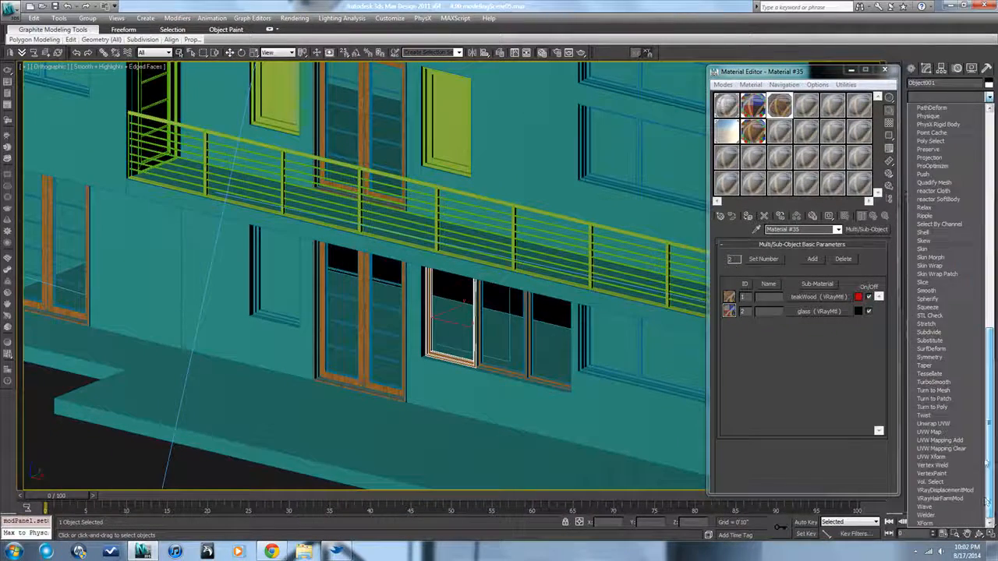
pyautogui.click(930, 432)
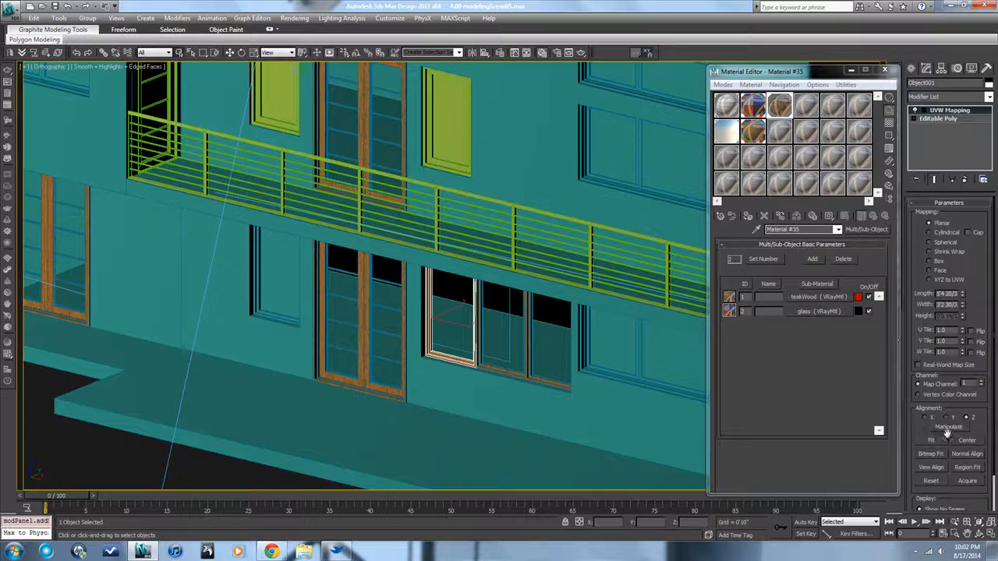
pyautogui.click(933, 262)
pyautogui.click(918, 365)
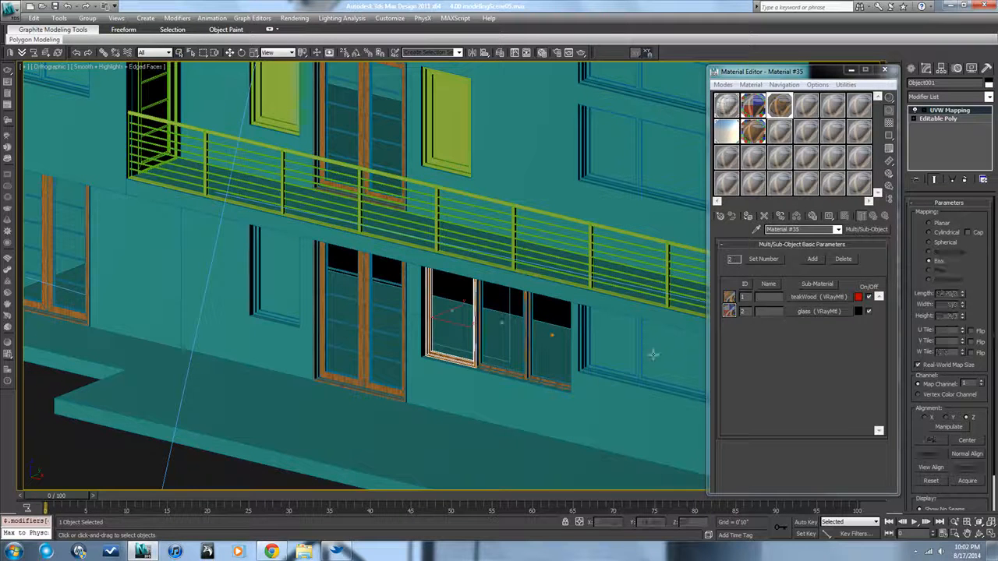
pyautogui.keyDown('alt'); pyautogui.moveTo(495, 379); pyautogui.dragTo(528, 380, button='middle'); pyautogui.keyUp('alt')
pyautogui.scroll(5, 527, 380)
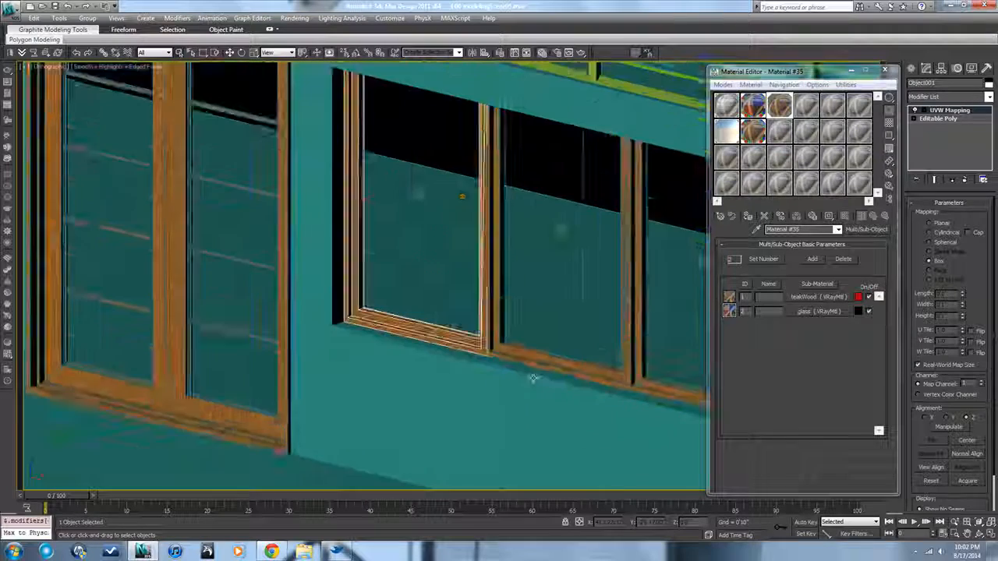
pyautogui.scroll(-5, 533, 376)
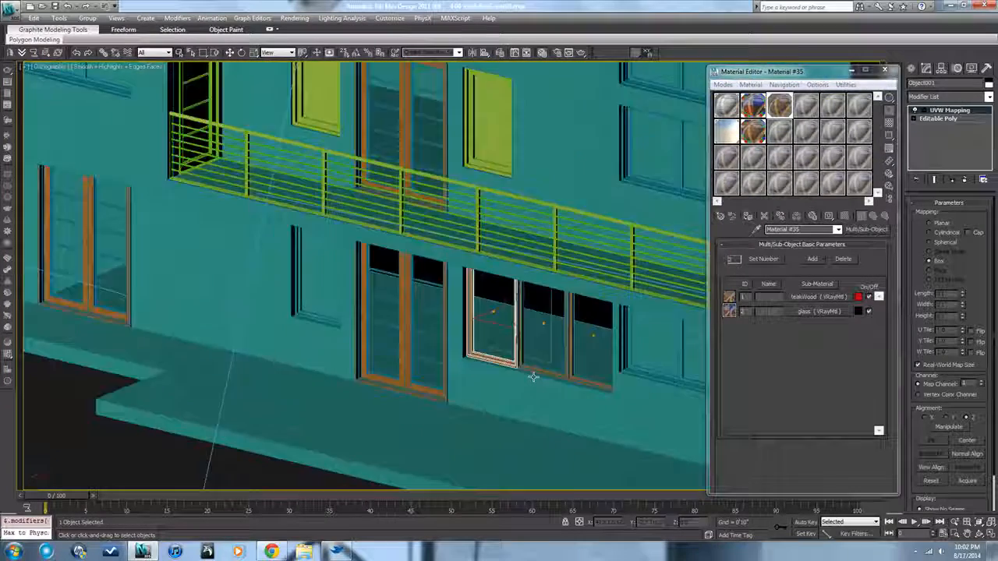
pyautogui.moveTo(536, 365); pyautogui.dragTo(508, 361, button='middle')
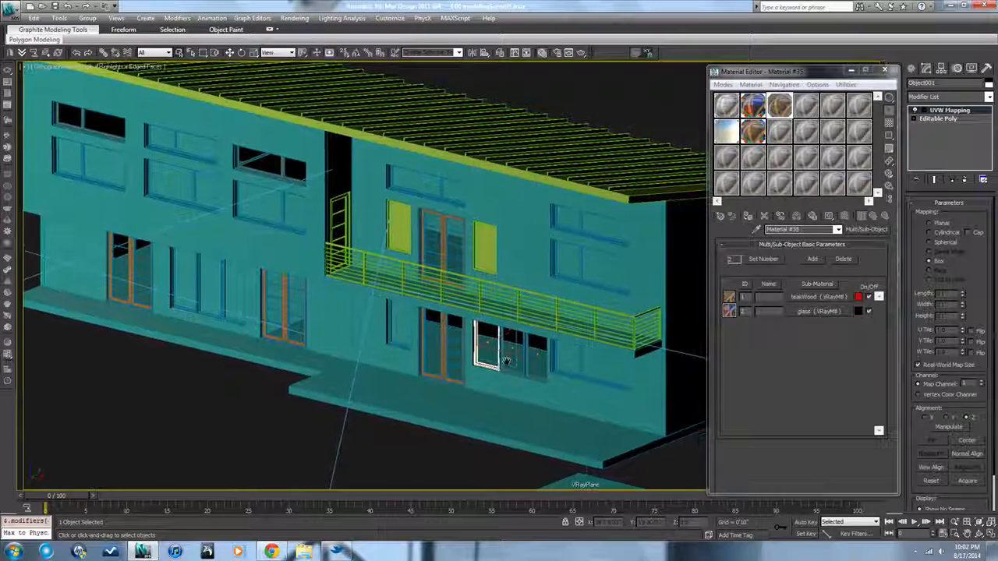